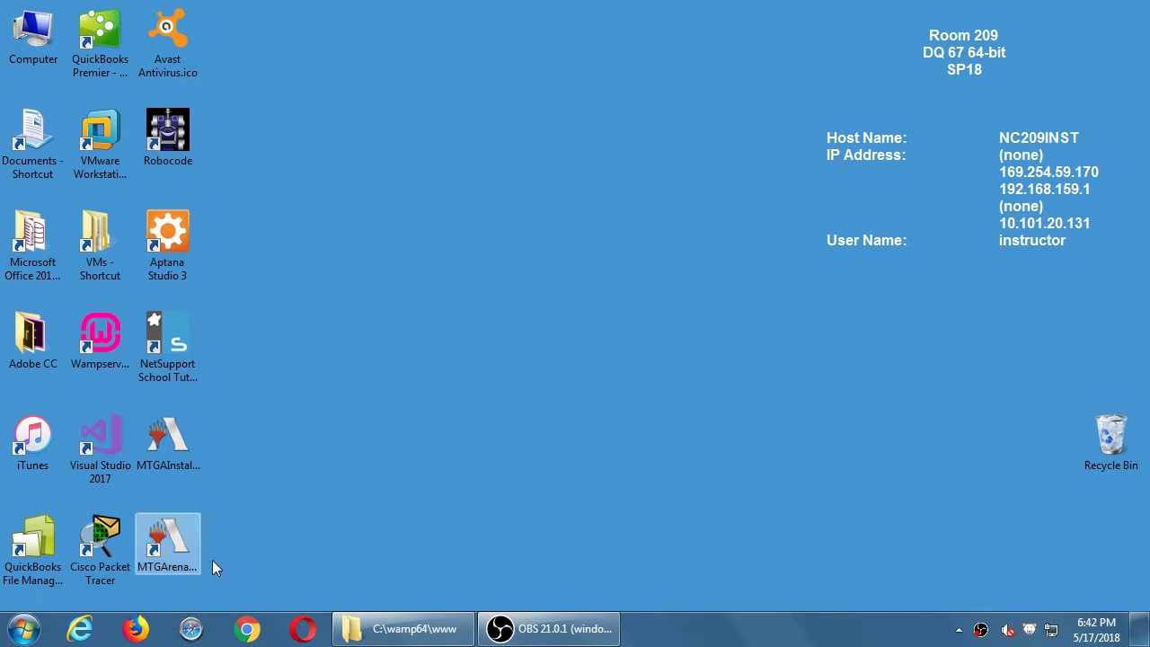
- Reopen Firefox in a smaller window on sdce.edu and turn on Magnifier with Win+Plus
{"action": "left_click", "coordinate": [137, 629]}
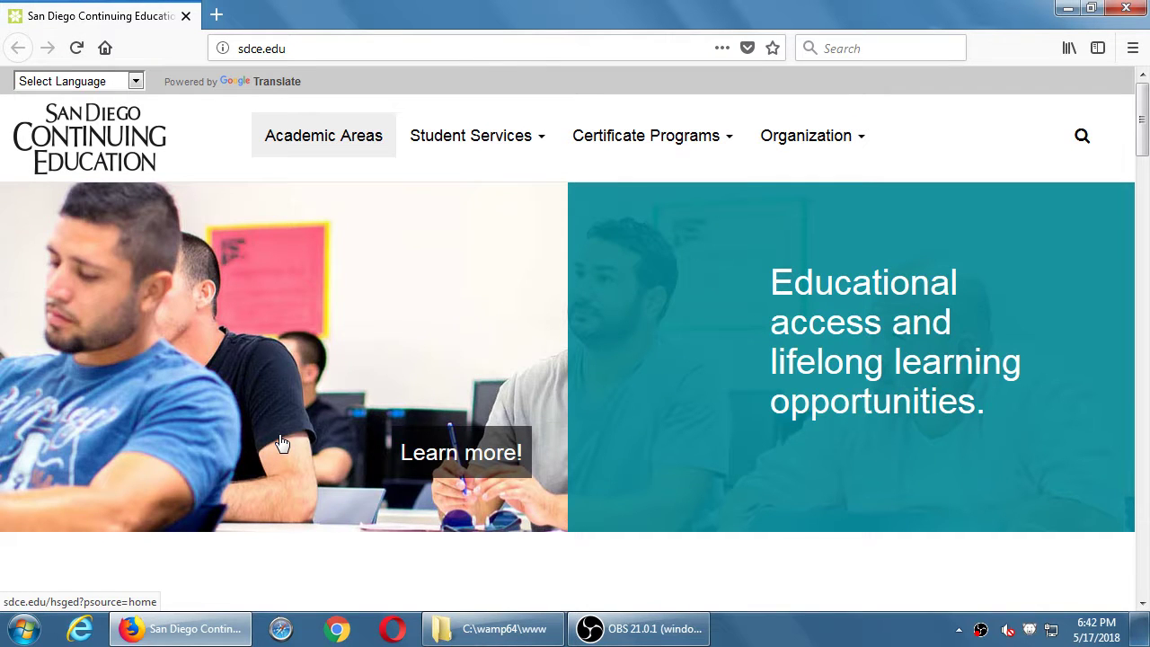
{"action": "double_click", "coordinate": [373, 27]}
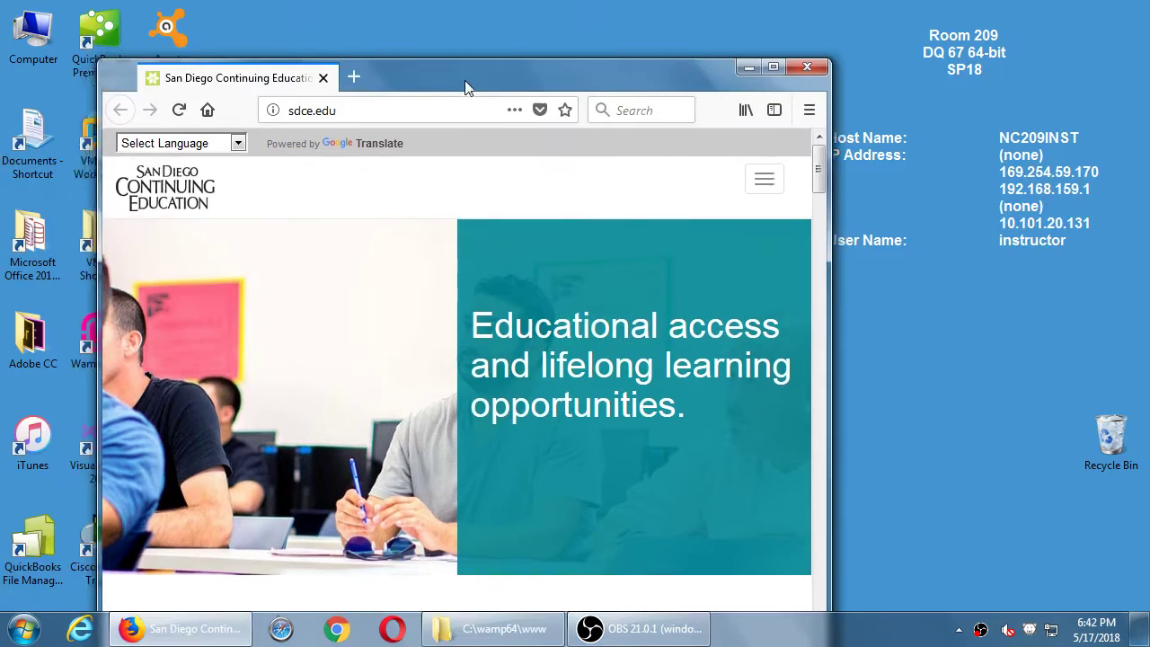
{"action": "left_click", "coordinate": [787, 81]}
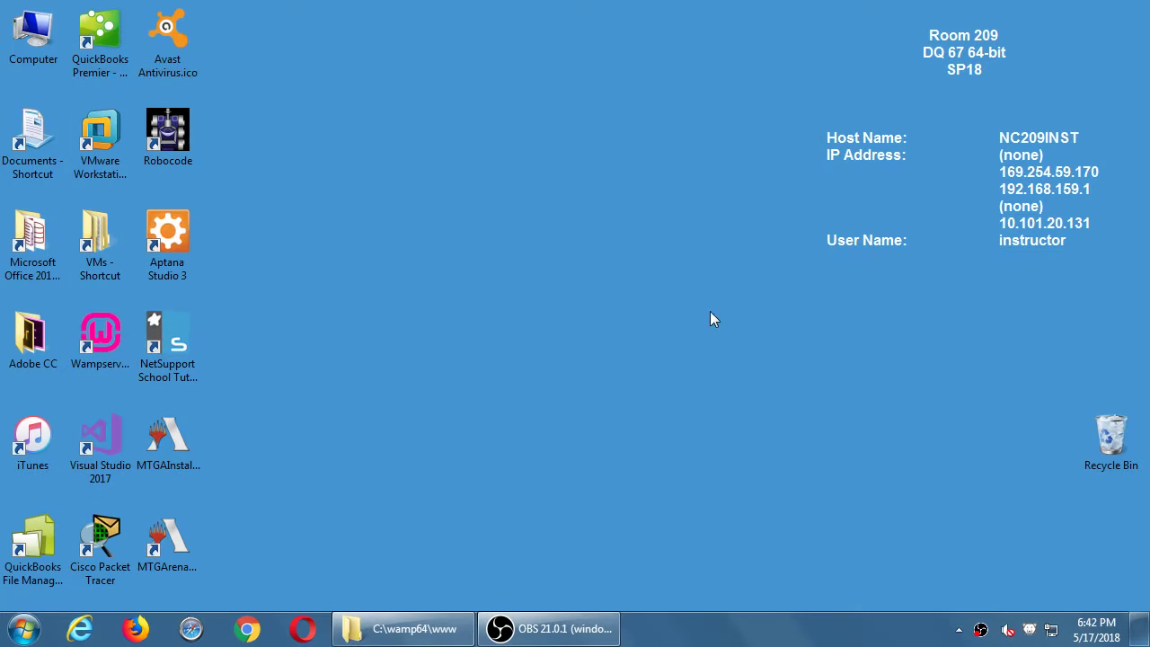
{"action": "left_click", "coordinate": [135, 628]}
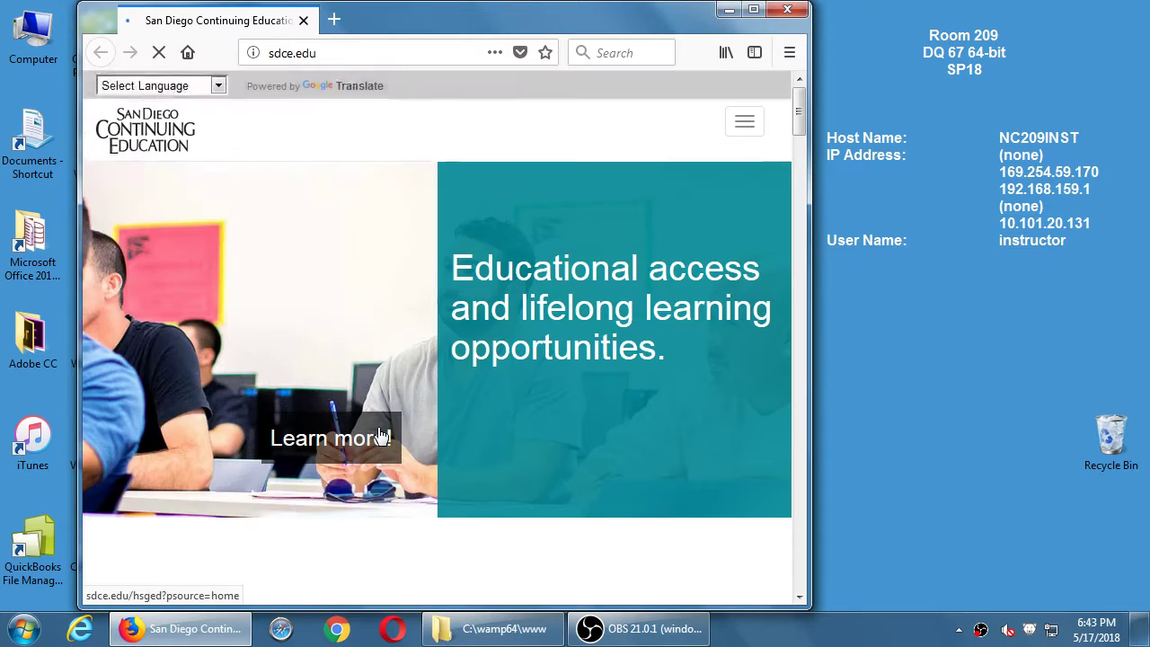
{"action": "key", "text": "super+plus"}
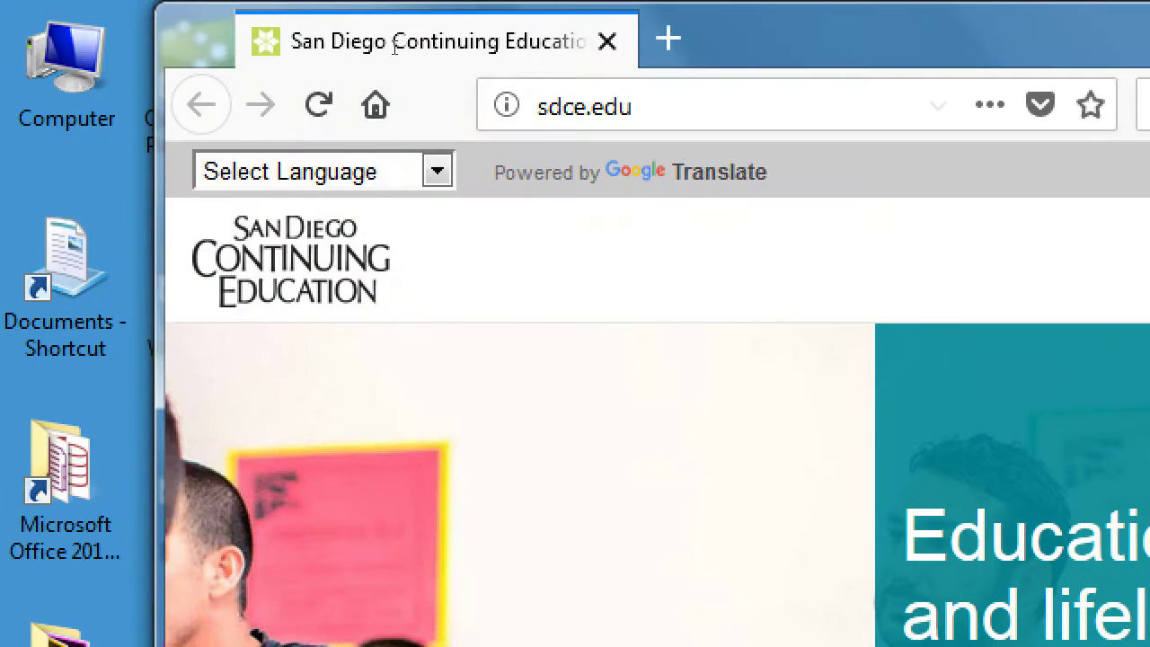
{"action": "left_click", "coordinate": [438, 51]}
{"action": "key", "text": "BackSpace"}
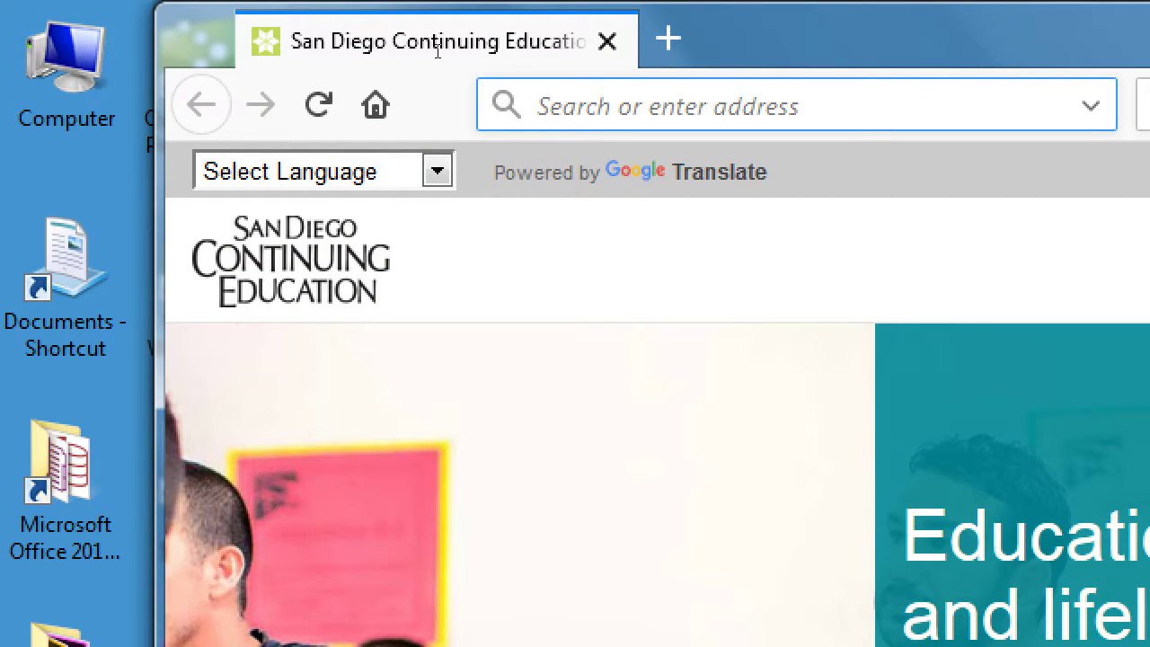
{"action": "type", "text": "http://localhost/"}
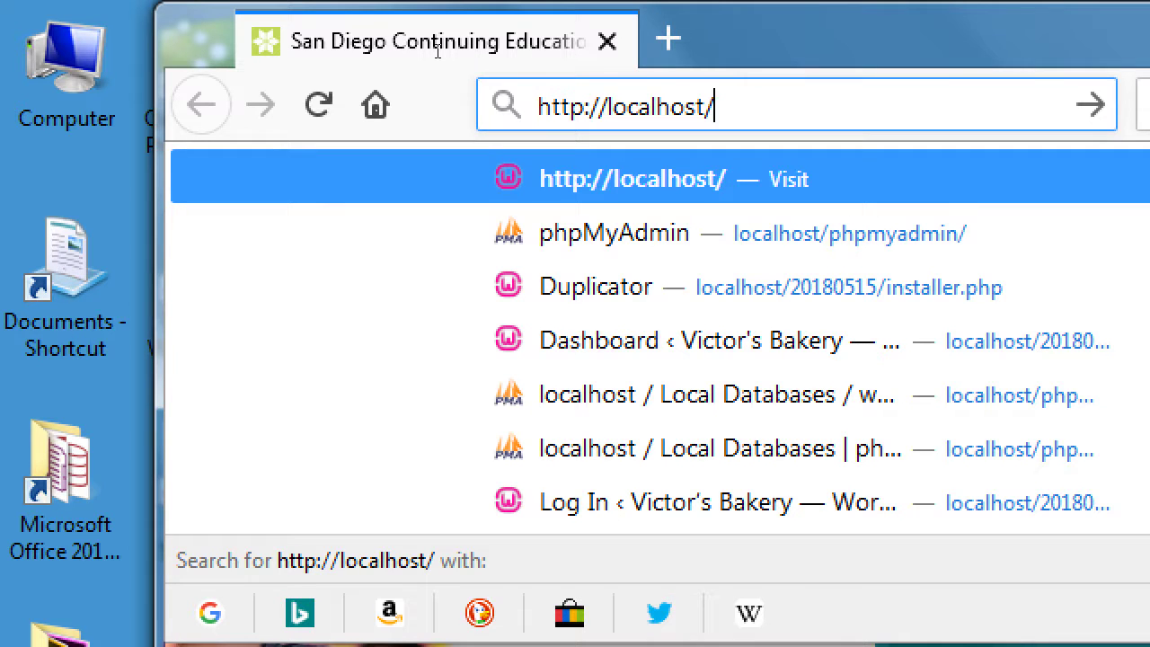
{"action": "type", "text": "2018"}
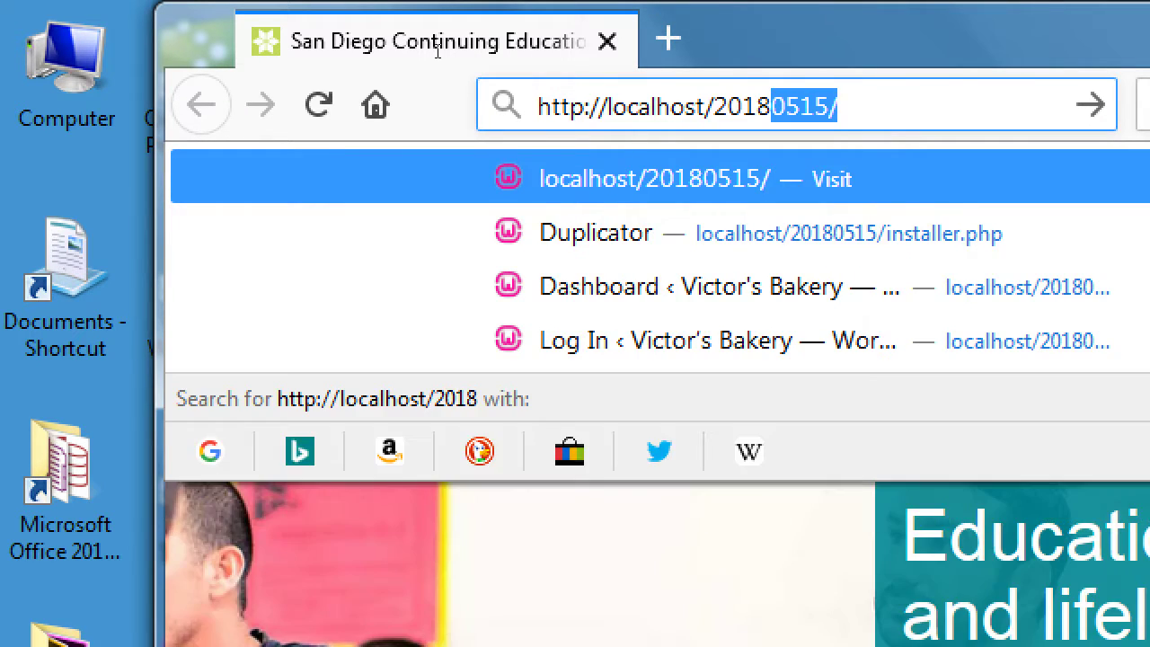
{"action": "key", "text": "Right"}
{"action": "key", "text": "Return"}
{"action": "key", "text": "Left"}
{"action": "key", "text": "shift+Left"}
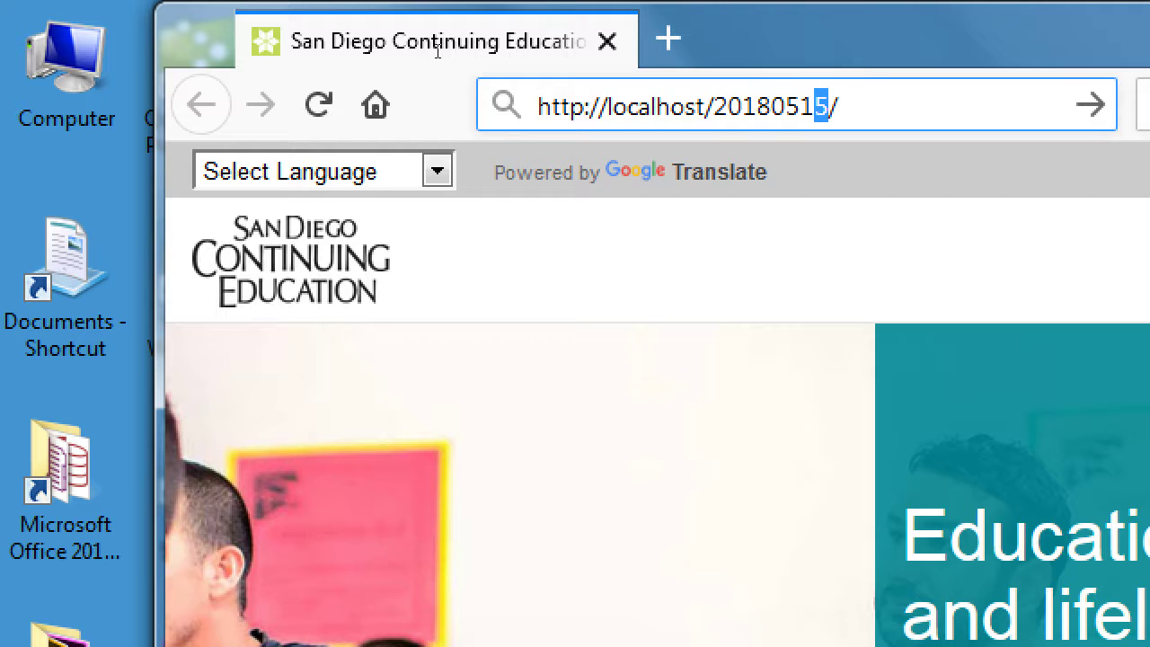
{"action": "type", "text": "0"}
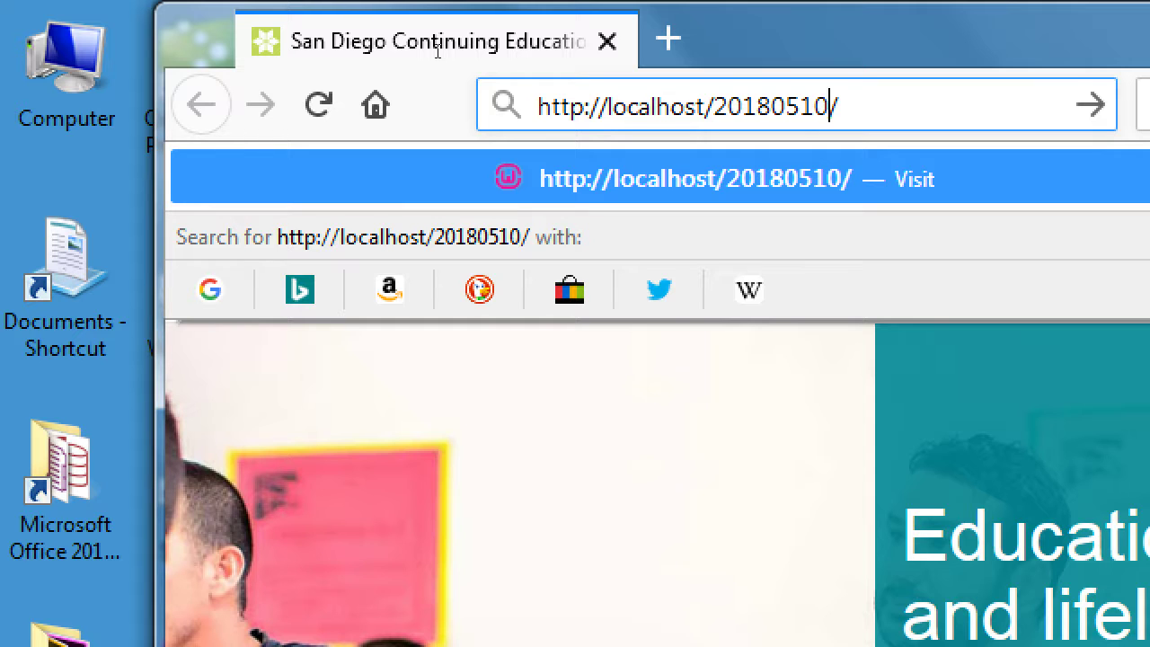
{"action": "key", "text": "BackSpace"}
{"action": "type", "text": "5"}
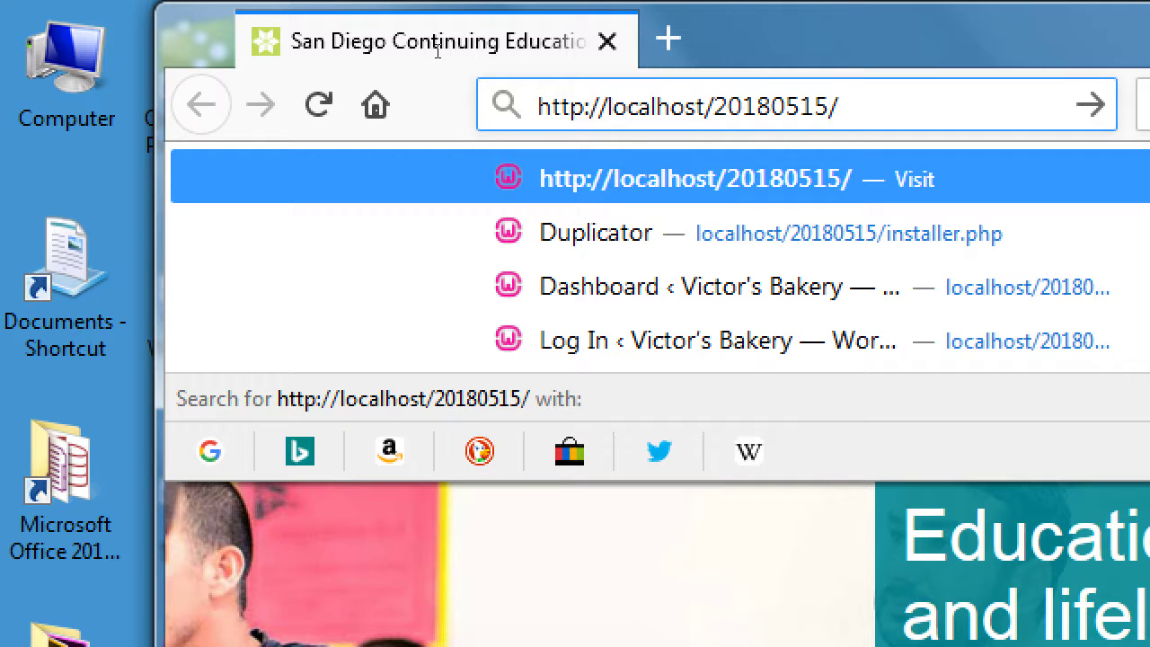
{"action": "key", "text": "Escape"}
{"action": "key", "text": "Return"}
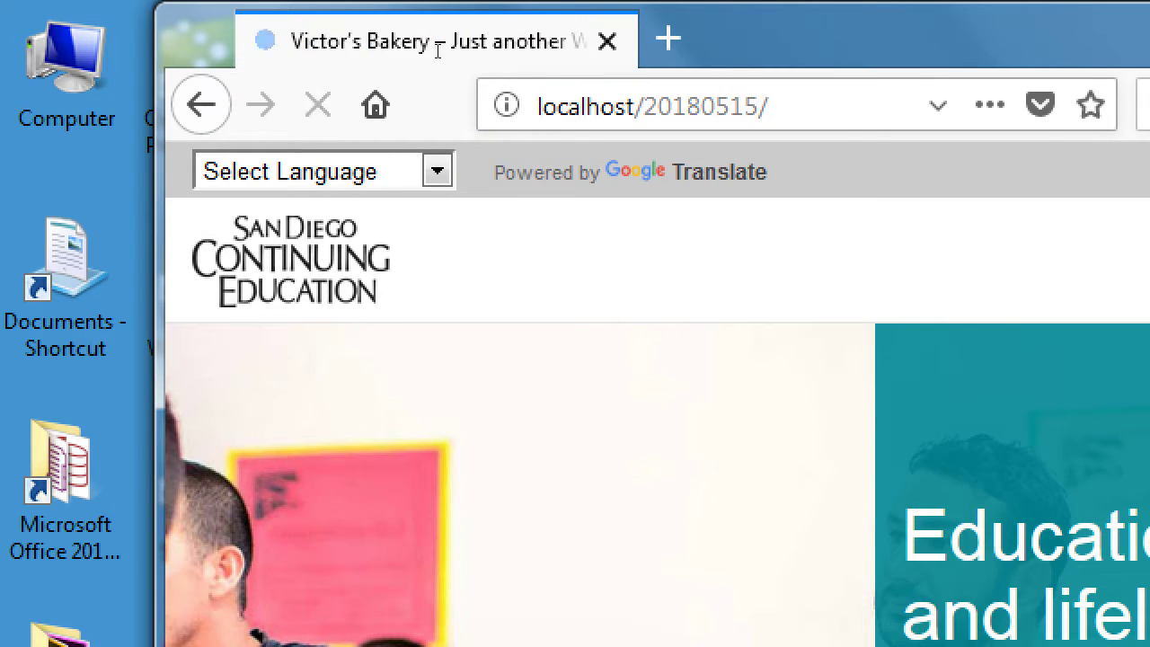
- Maximize the Firefox window to fill the screen
{"action": "key", "text": "super+Up"}
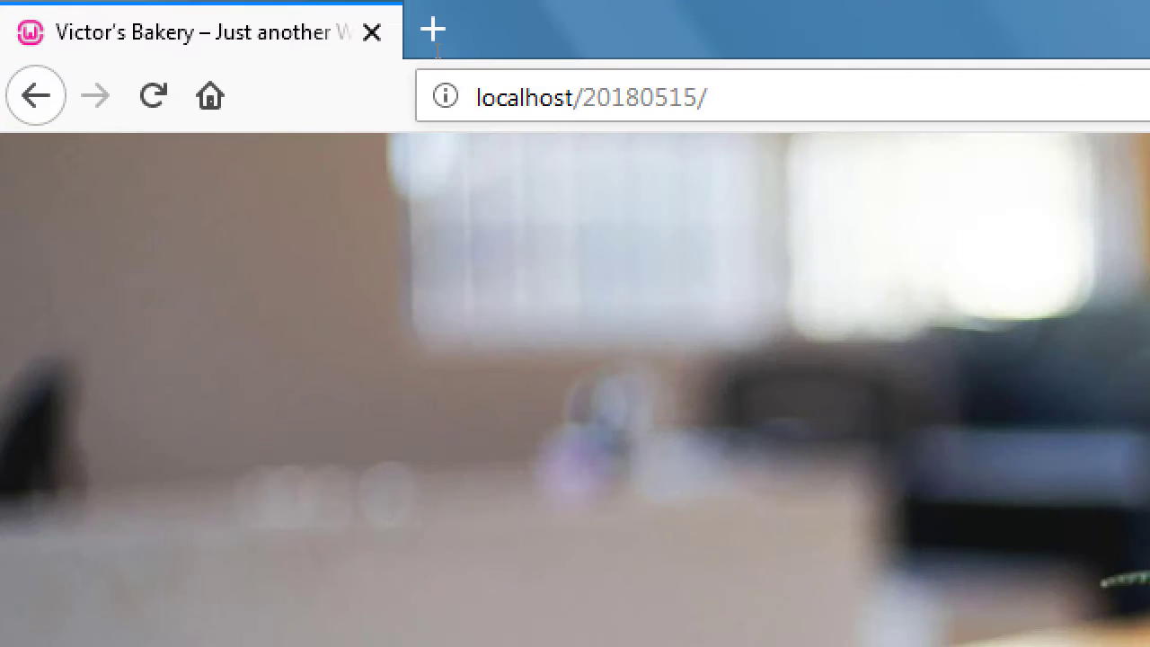
{"action": "double_click", "coordinate": [437, 51]}
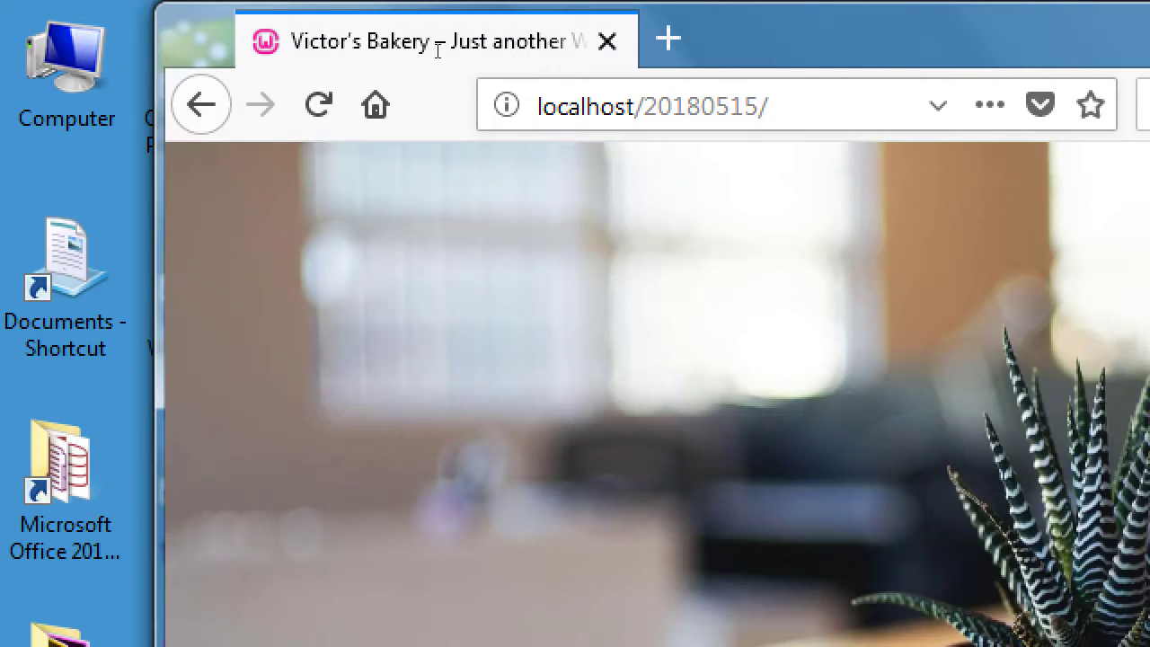
{"action": "double_click", "coordinate": [436, 51]}
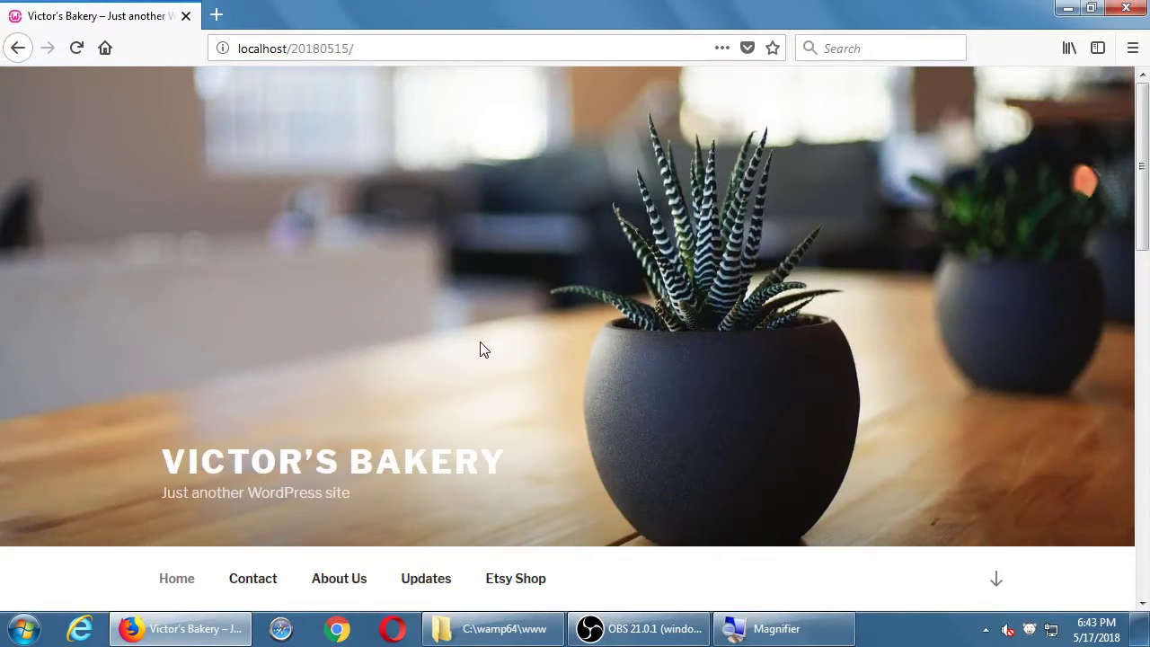
{"action": "scroll", "coordinate": [480, 348], "scroll_direction": "down", "scroll_amount": 15}
{"action": "scroll", "coordinate": [480, 348], "scroll_direction": "up", "scroll_amount": 15}
- Go to localhost/20180515/wp-admin to reach the WordPress login page
{"action": "left_click", "coordinate": [454, 47]}
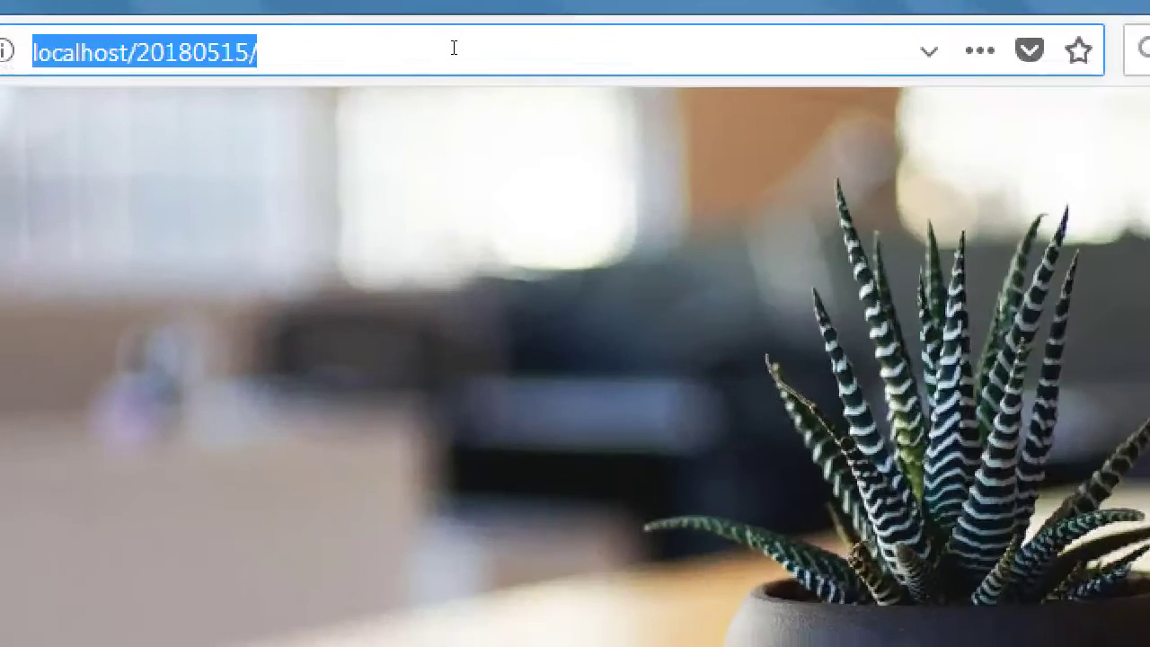
{"action": "key", "text": "End"}
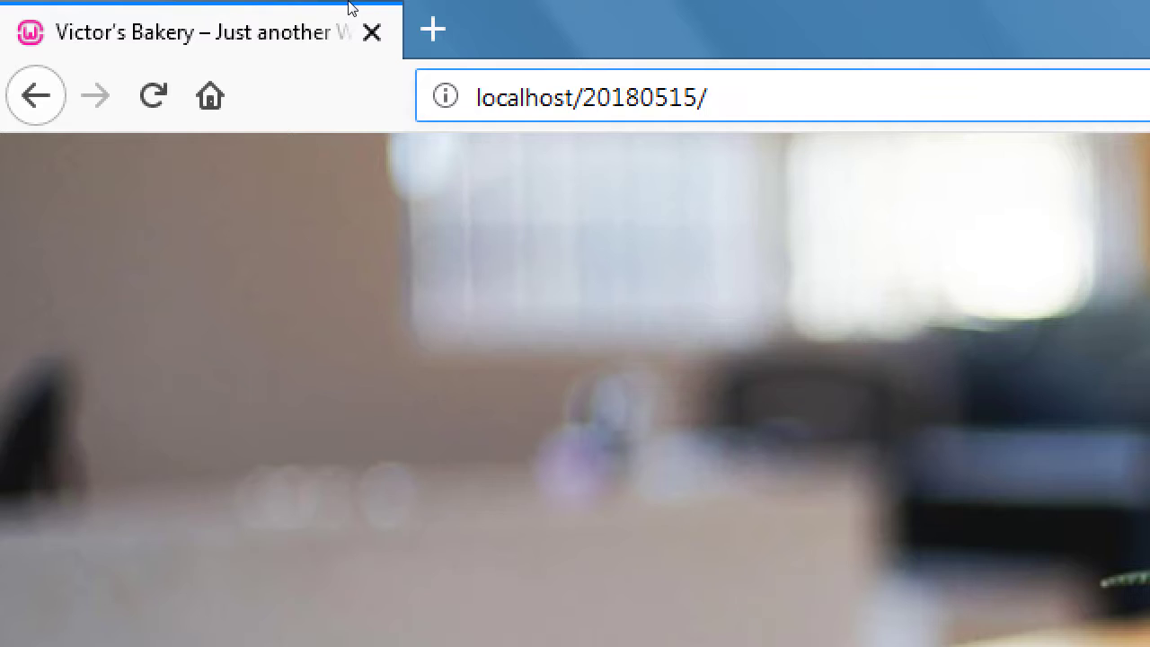
{"action": "type", "text": "wp-admin"}
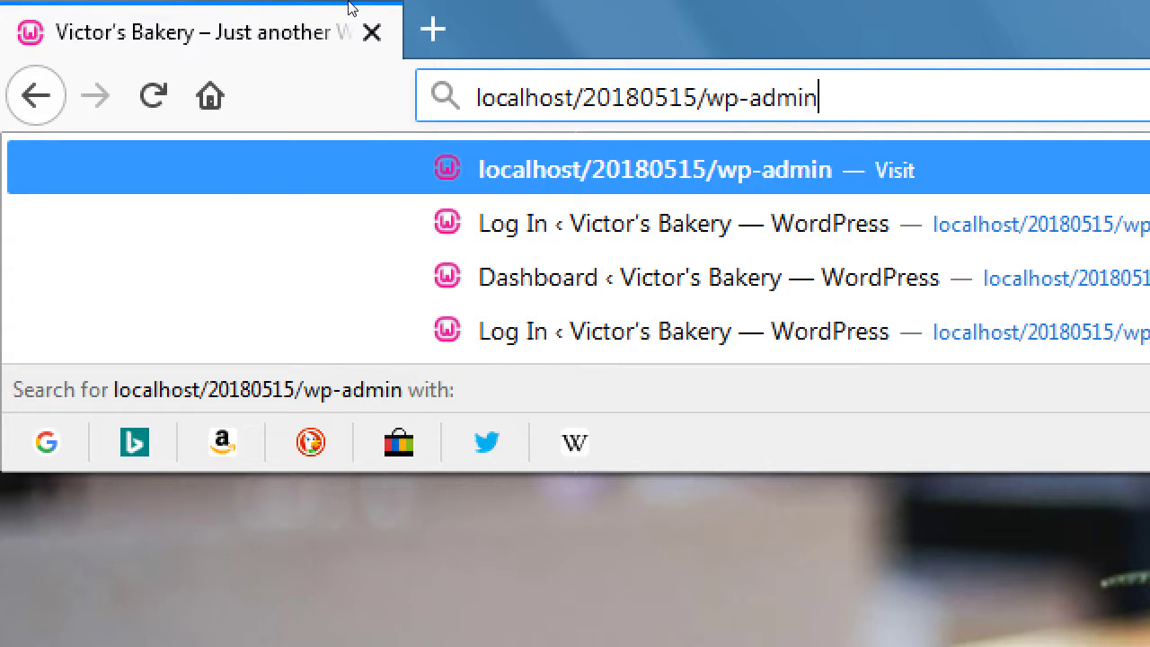
{"action": "key", "text": "Return"}
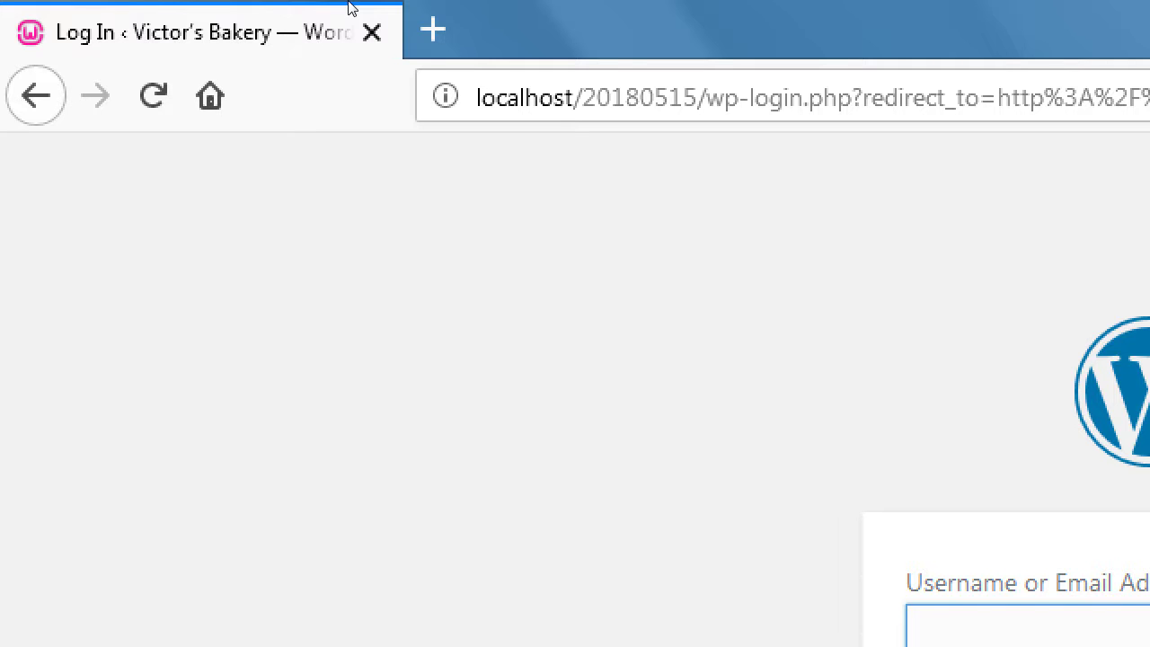
{"action": "key", "text": "ctrl+l"}
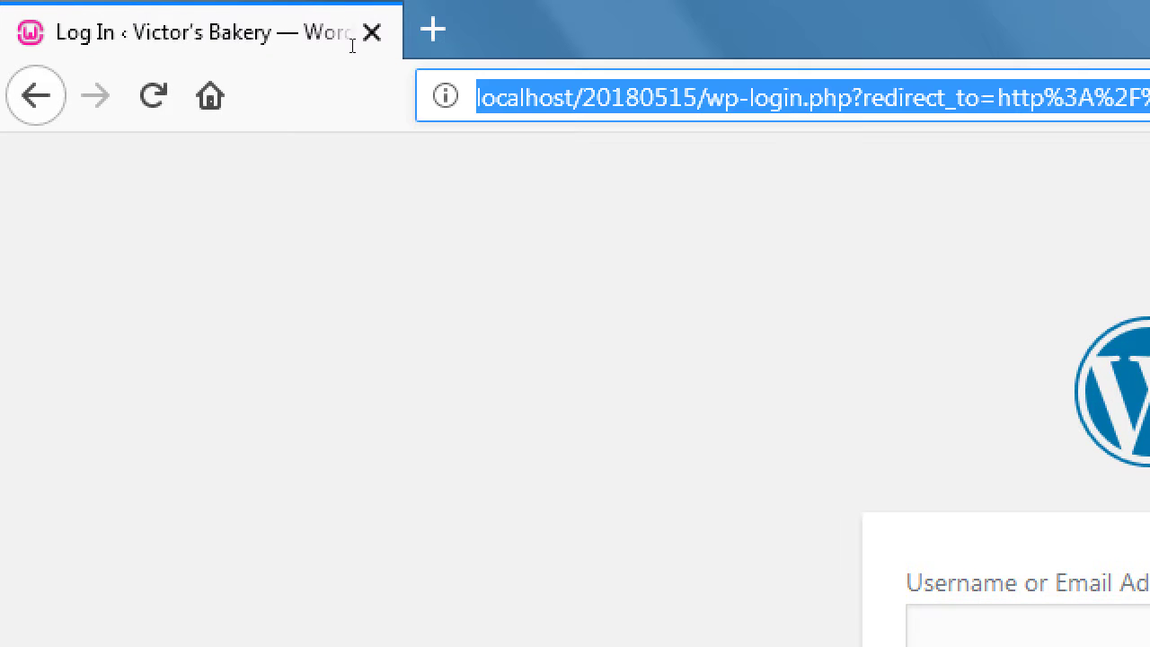
{"action": "key", "text": "Home"}
{"action": "key", "text": "ctrl+Right"}
{"action": "key", "text": "ctrl+Right"}
{"action": "key", "text": "ctrl+Right"}
{"action": "key", "text": "ctrl+Right"}
{"action": "key", "text": "shift+End"}
{"action": "key", "text": "Delete"}
{"action": "type", "text": "wp"}
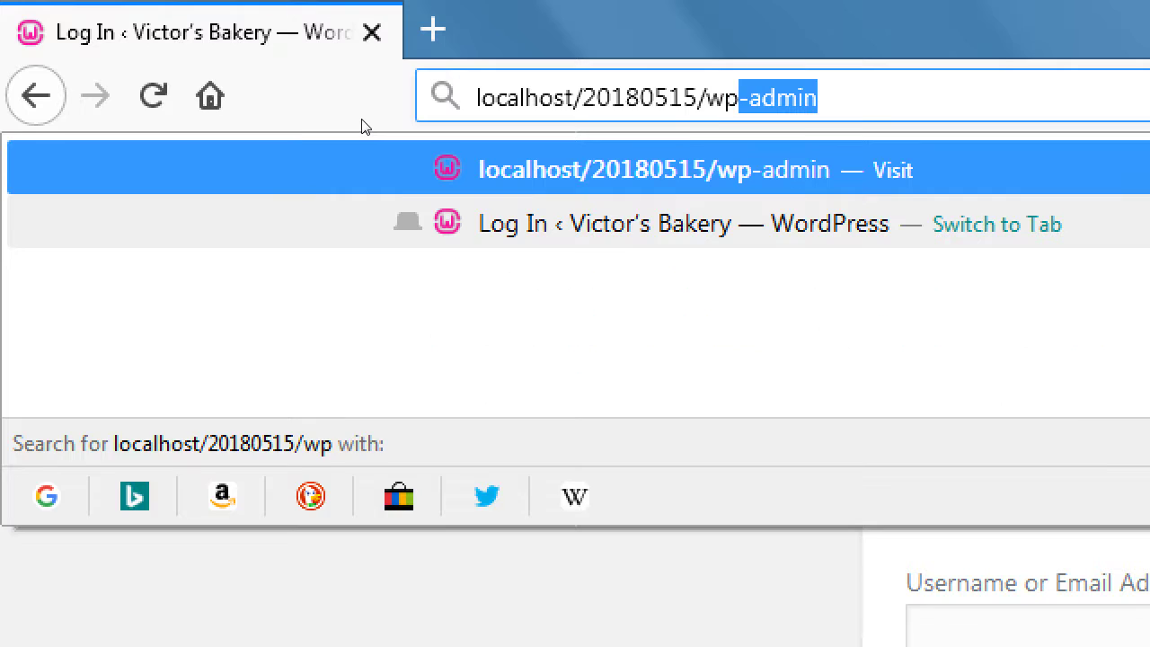
{"action": "key", "text": "Right"}
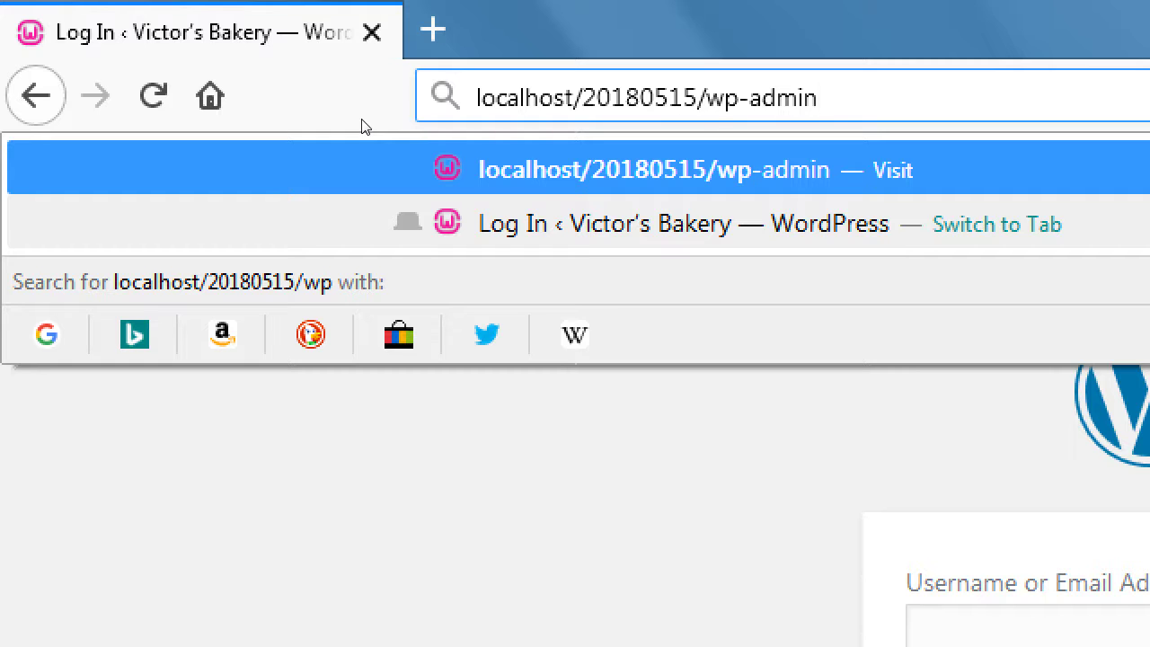
{"action": "key", "text": "Return"}
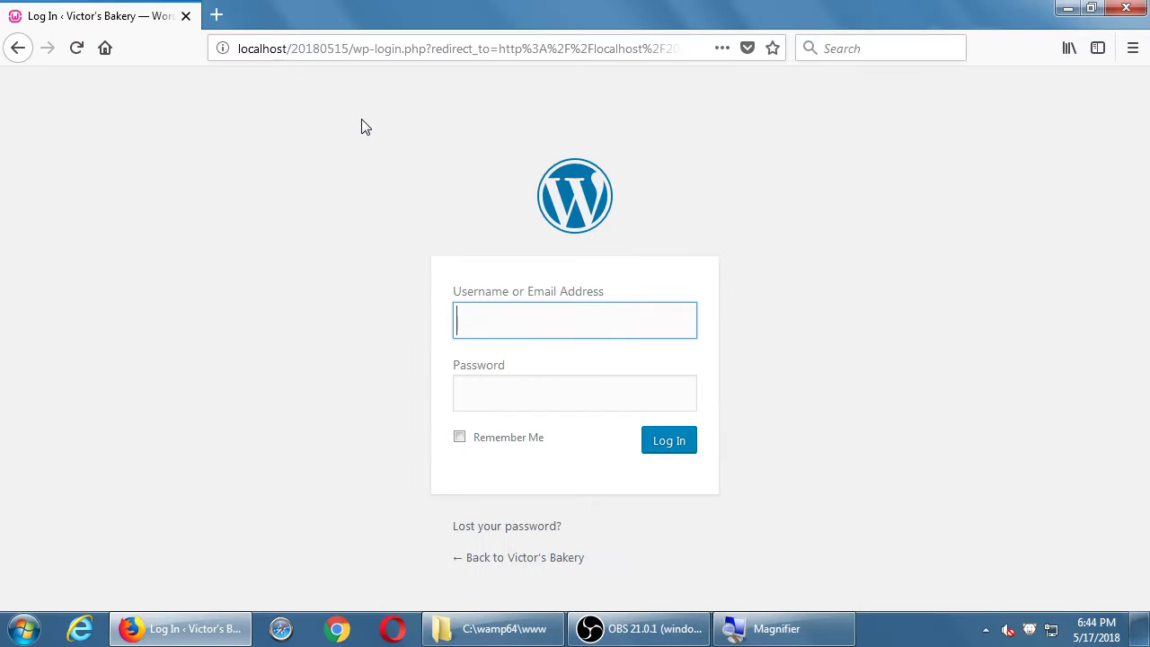
- Sign in to the WordPress Dashboard with the site's username and password
{"action": "type", "text": "admin"}
{"action": "key", "text": "Tab"}
{"action": "type", "text": "admin123"}
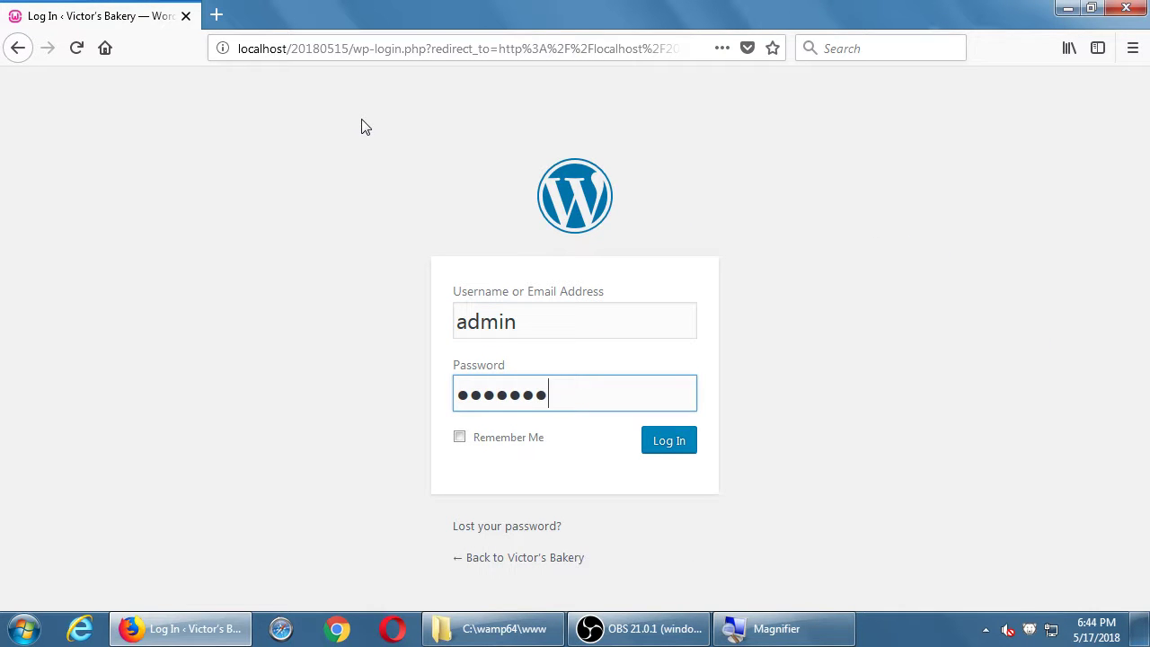
{"action": "key", "text": "Return"}
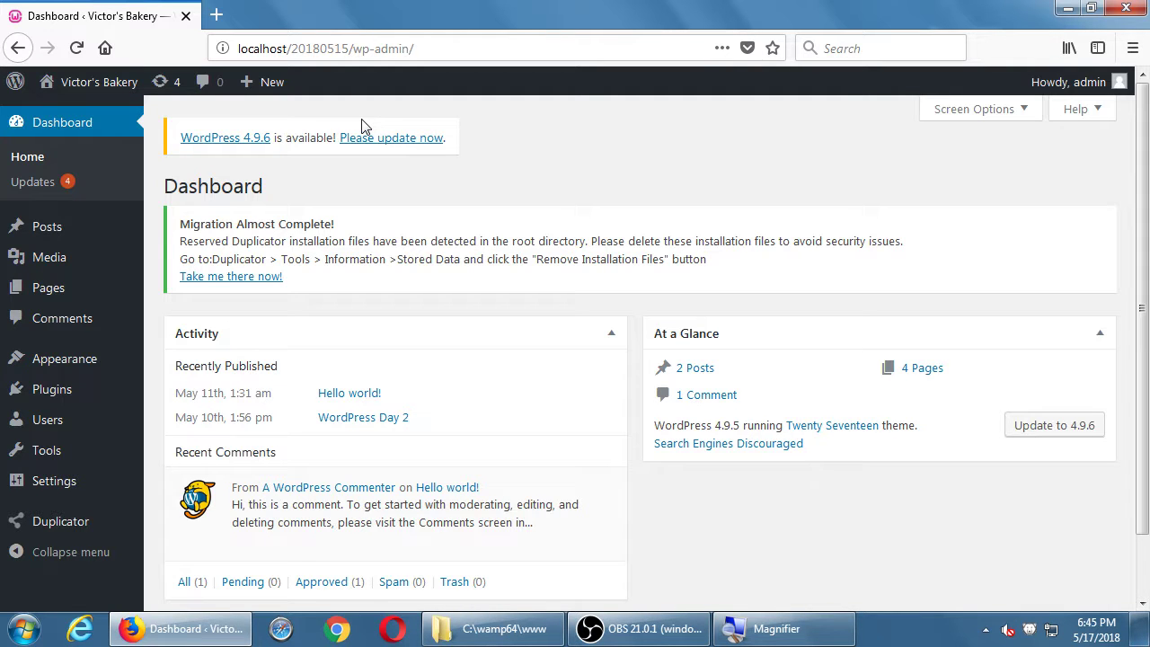
- Launch Notepad from Windows search and position it narrowed in mid-screen
{"action": "key", "text": "super"}
{"action": "type", "text": "not"}
{"action": "key", "text": "Down"}
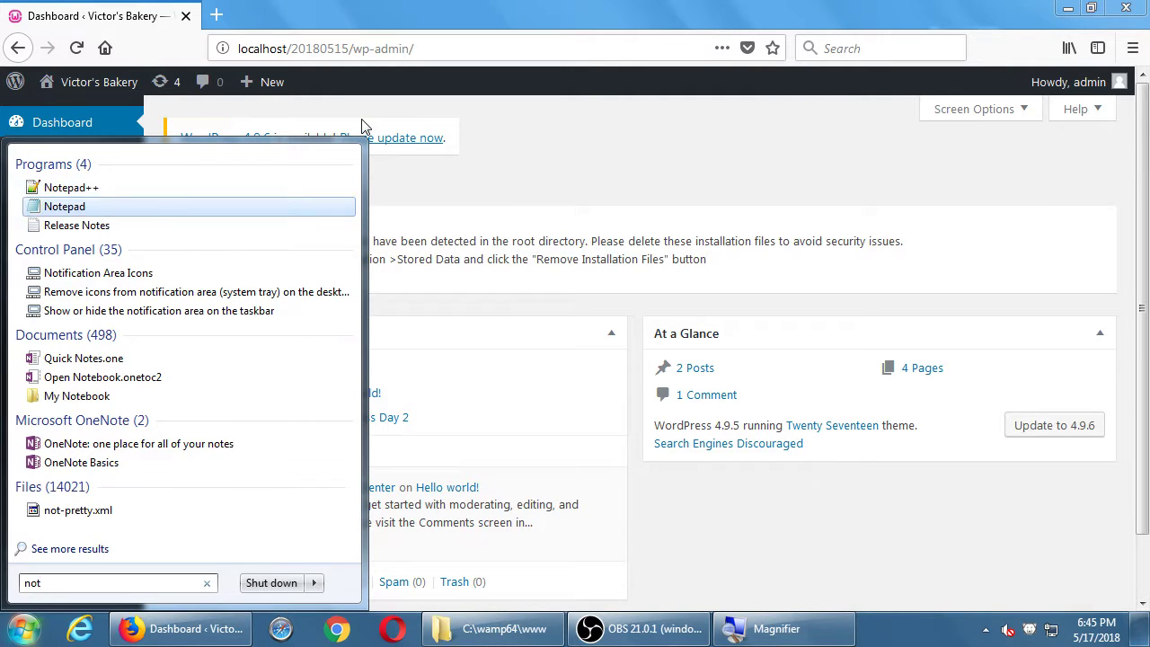
{"action": "key", "text": "Return"}
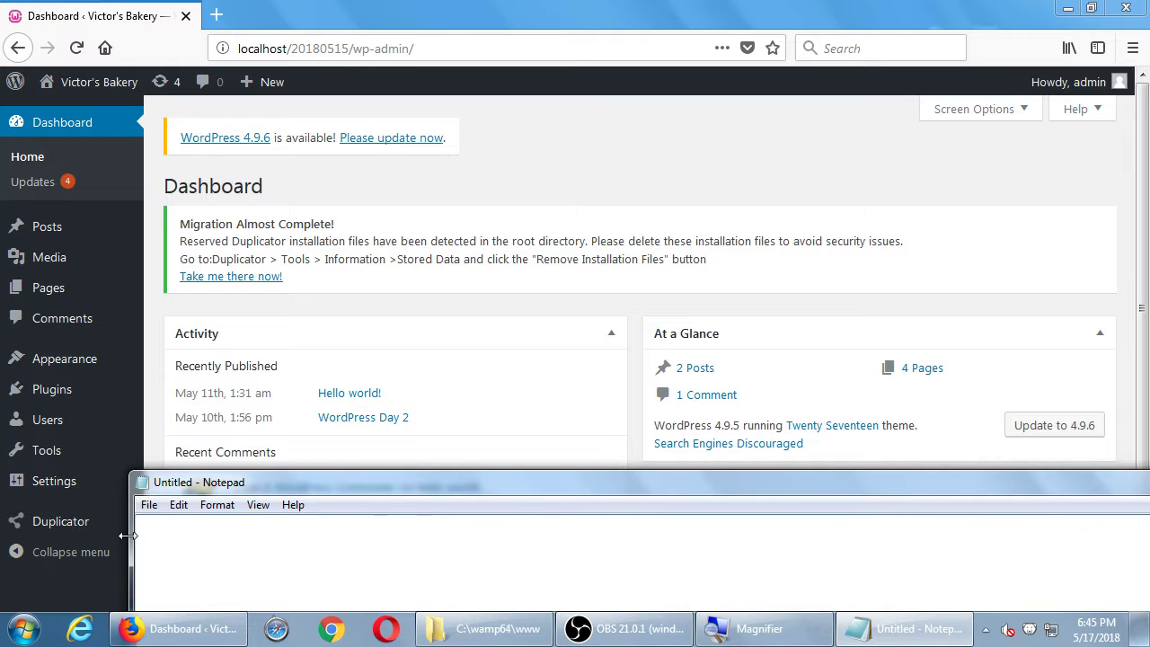
{"action": "left_click_drag", "start_coordinate": [128, 536], "coordinate": [430, 536]}
{"action": "left_click_drag", "start_coordinate": [572, 484], "coordinate": [361, 162]}
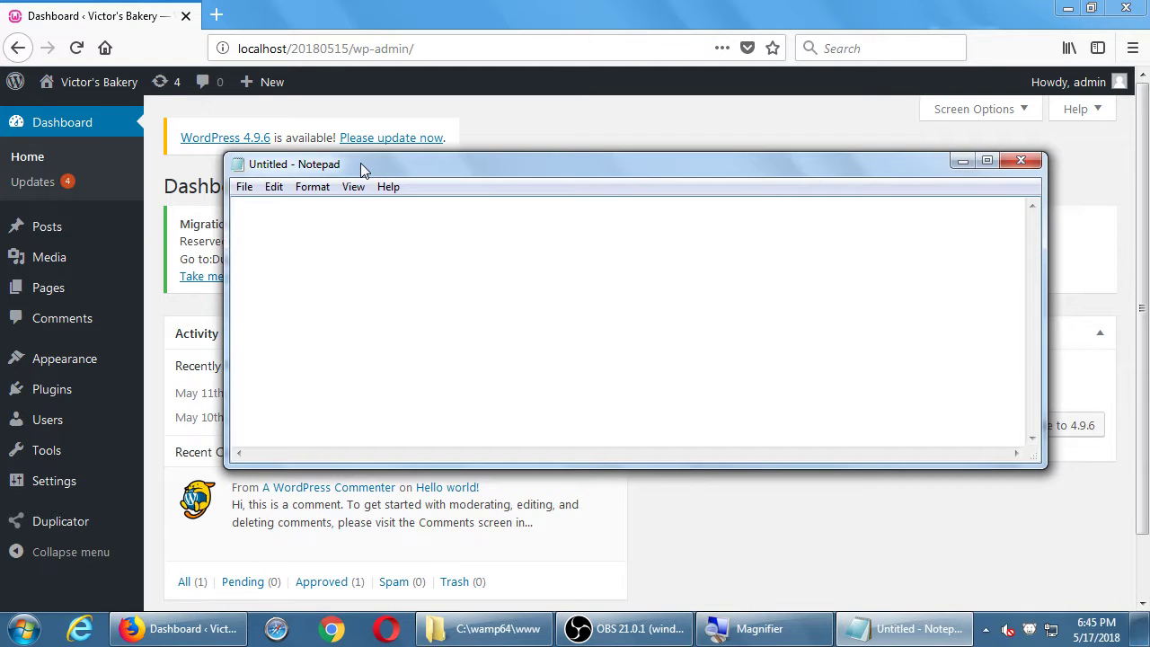
{"action": "key", "text": "ctrl+s"}
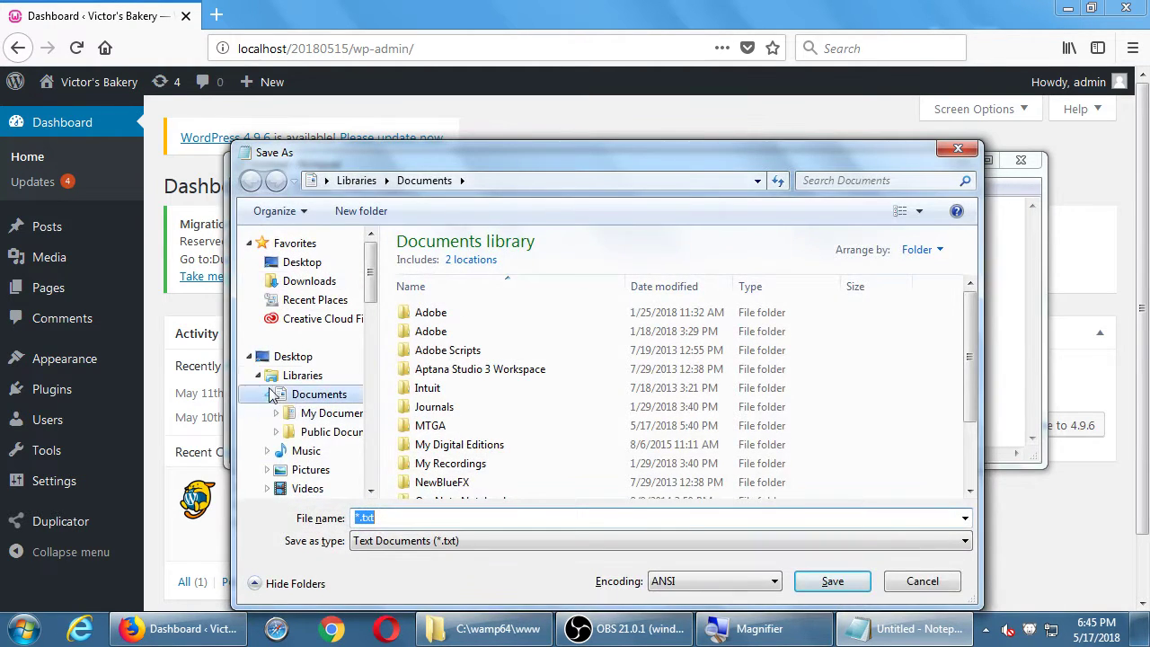
- Save the notes as 2018-05-17.txt in the 2018-05 3WP folder on Corsair32Gb (F:)
{"action": "left_click", "coordinate": [271, 395]}
{"action": "scroll", "coordinate": [374, 430], "scroll_direction": "down", "scroll_amount": 4}
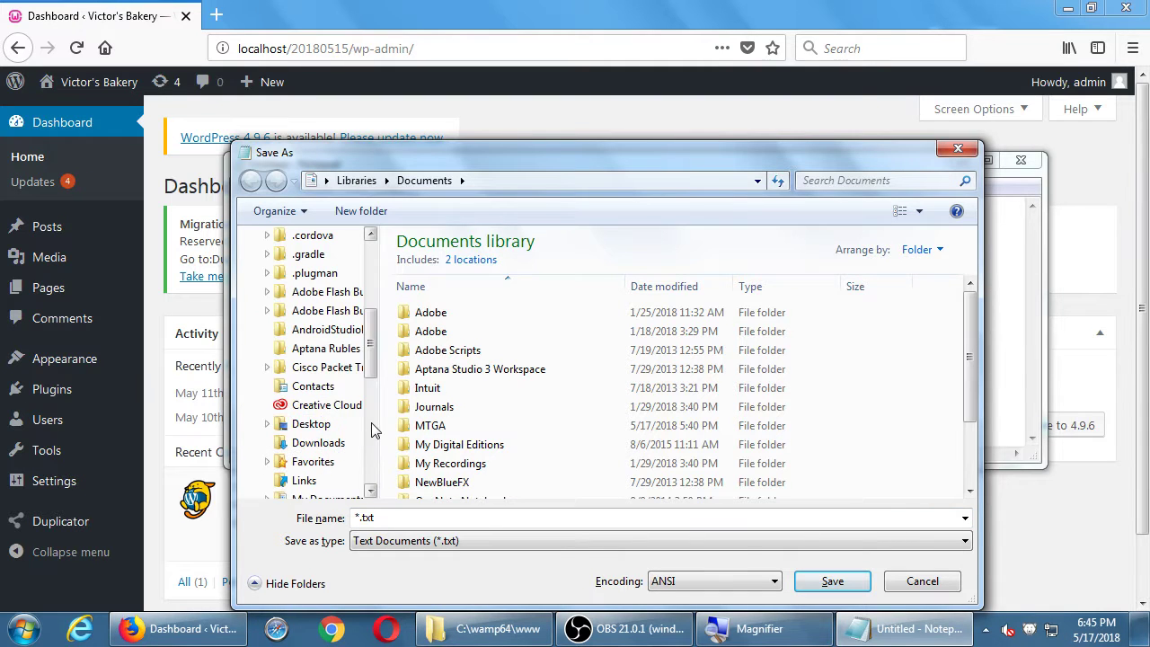
{"action": "scroll", "coordinate": [374, 429], "scroll_direction": "down", "scroll_amount": 4}
{"action": "left_click", "coordinate": [310, 387]}
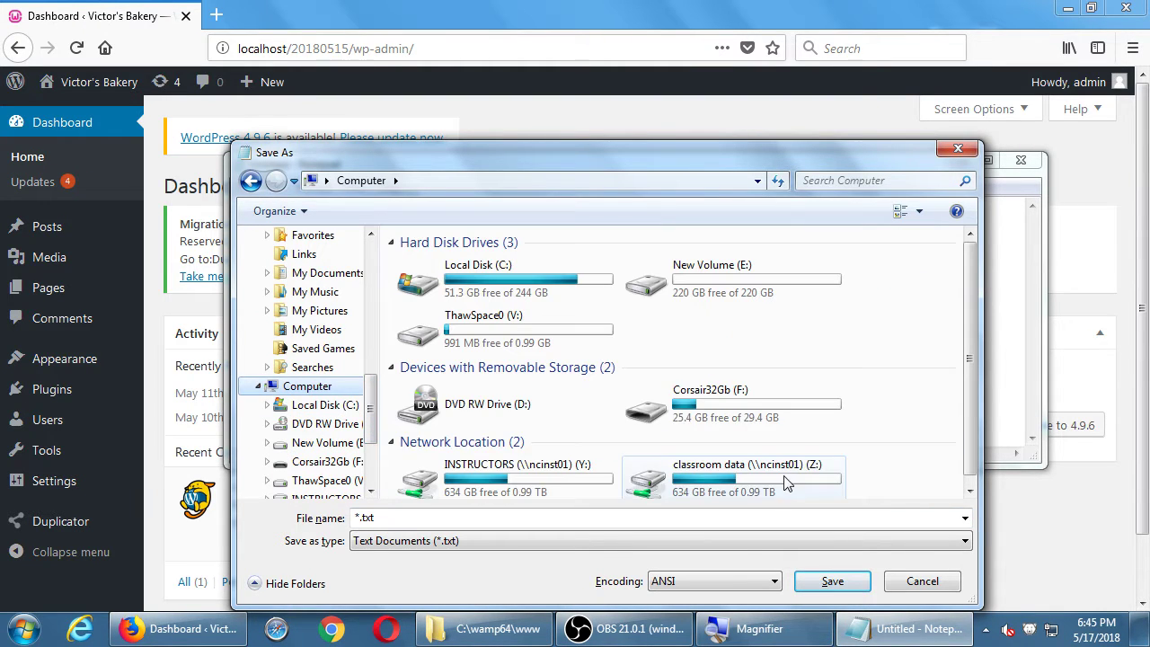
{"action": "double_click", "coordinate": [763, 414]}
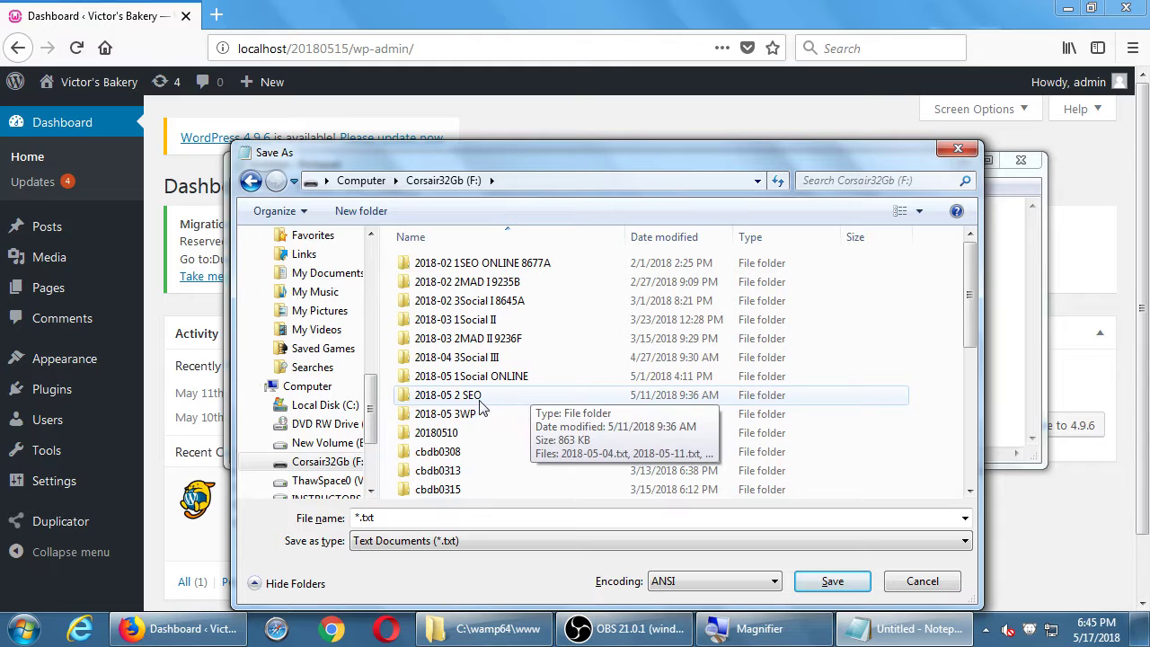
{"action": "double_click", "coordinate": [445, 413]}
{"action": "left_click", "coordinate": [519, 516]}
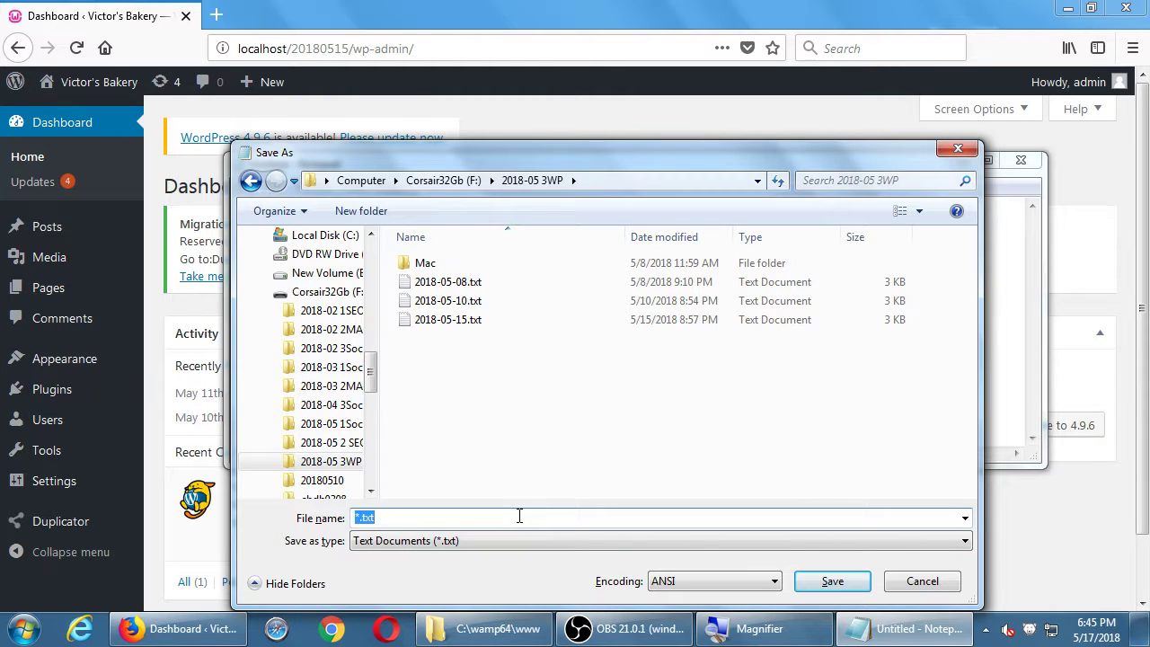
{"action": "type", "text": "2018-05-"}
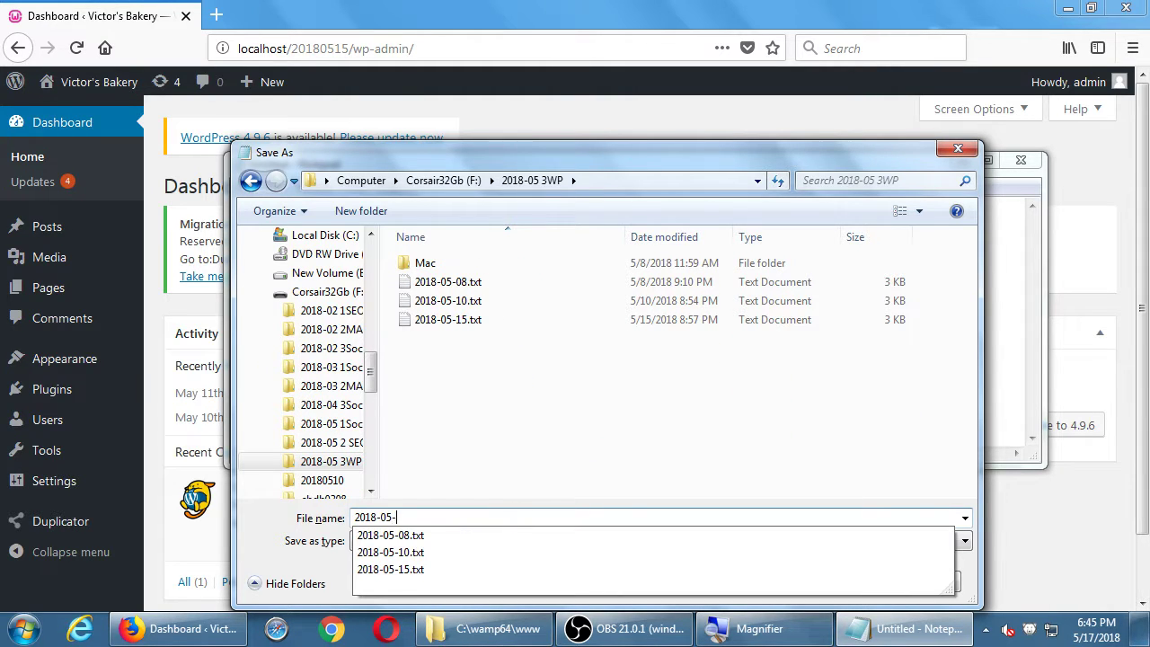
{"action": "type", "text": "17"}
{"action": "key", "text": "Return"}
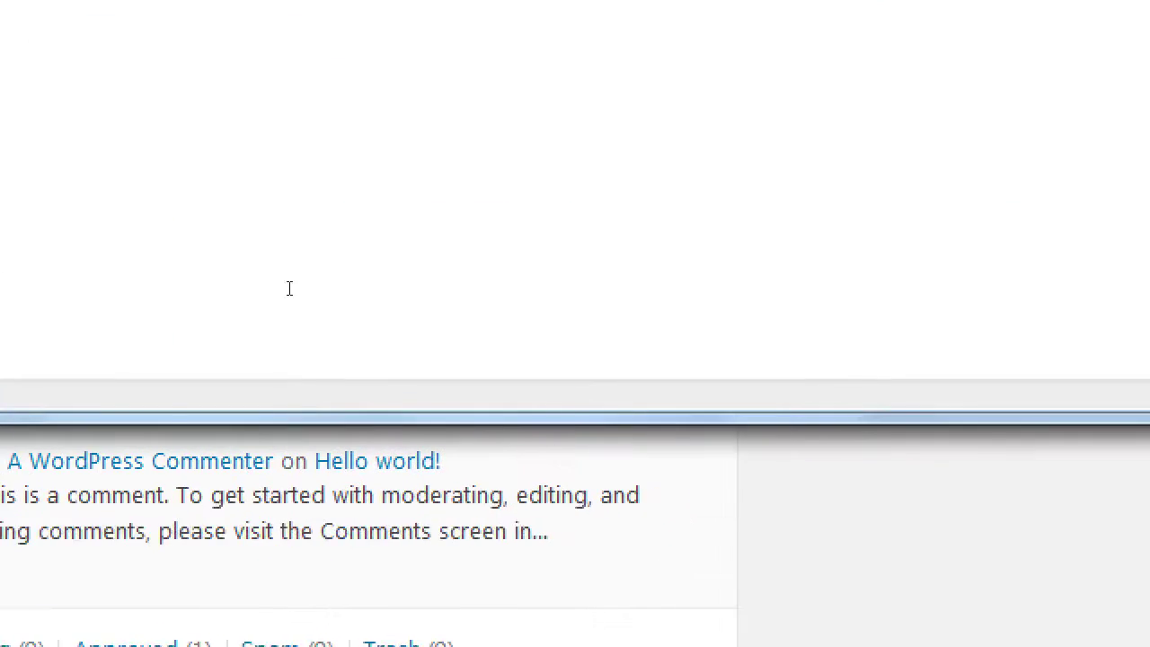
- Type 'Remember to re-set your Menus when you switch between themes' and begin an indented 'Or, when you first install a Theme,'
{"action": "type", "text": "Reme"}
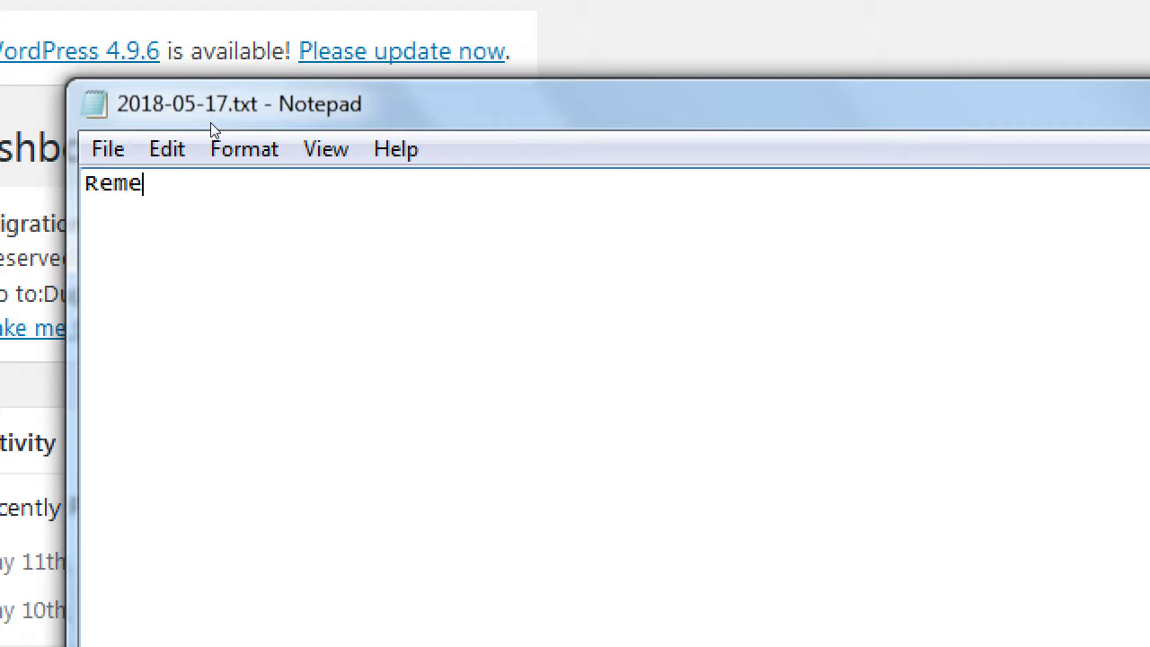
{"action": "type", "text": "mber to r"}
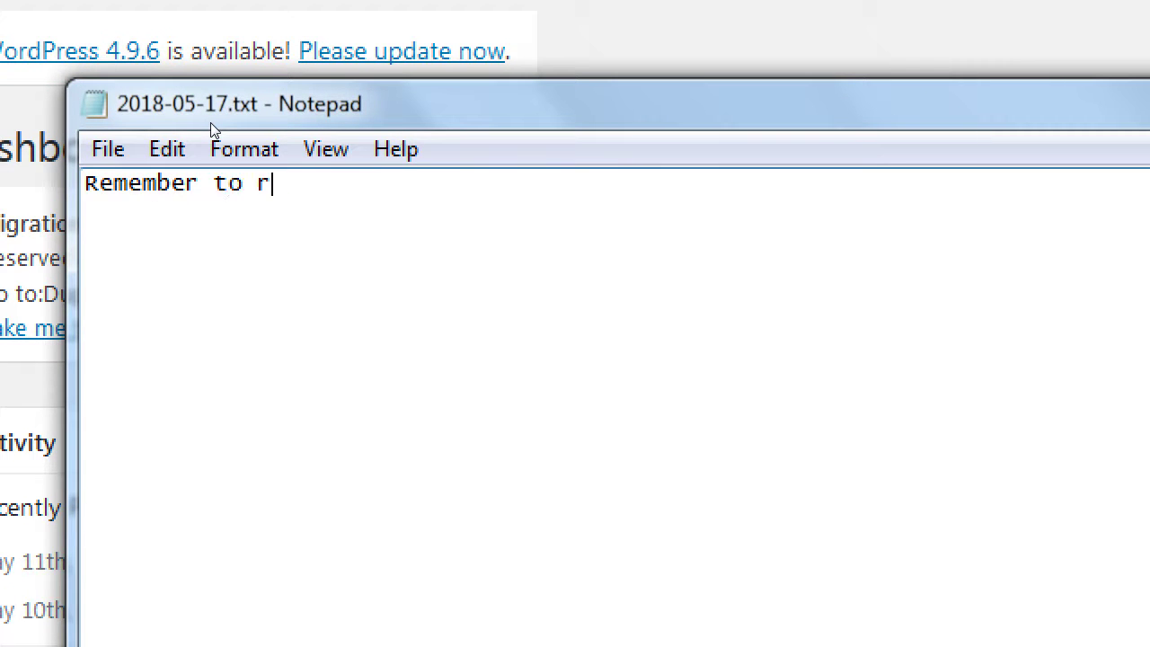
{"action": "type", "text": "e-set your"}
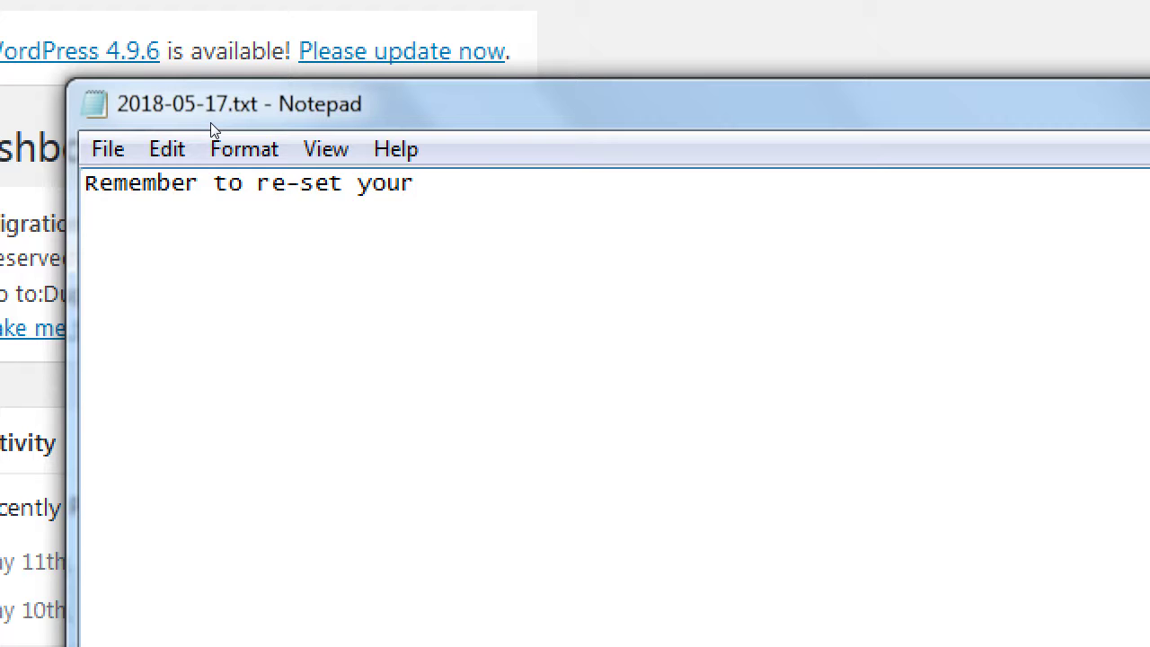
{"action": "type", "text": " Menus when you"}
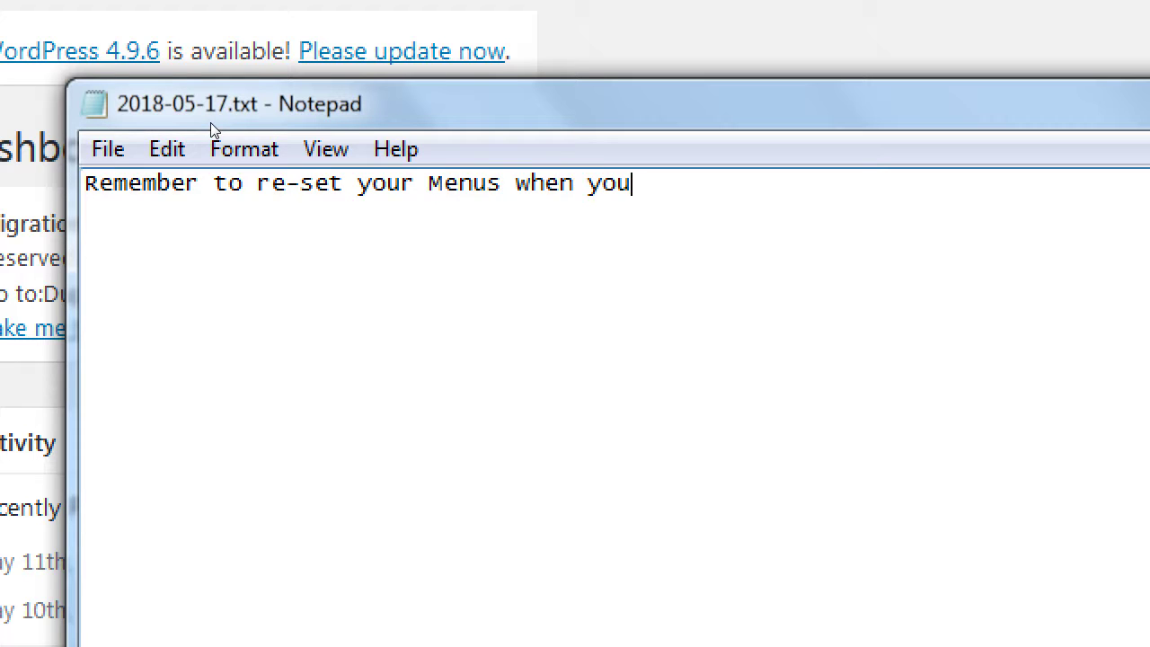
{"action": "type", "text": " switch betwe"}
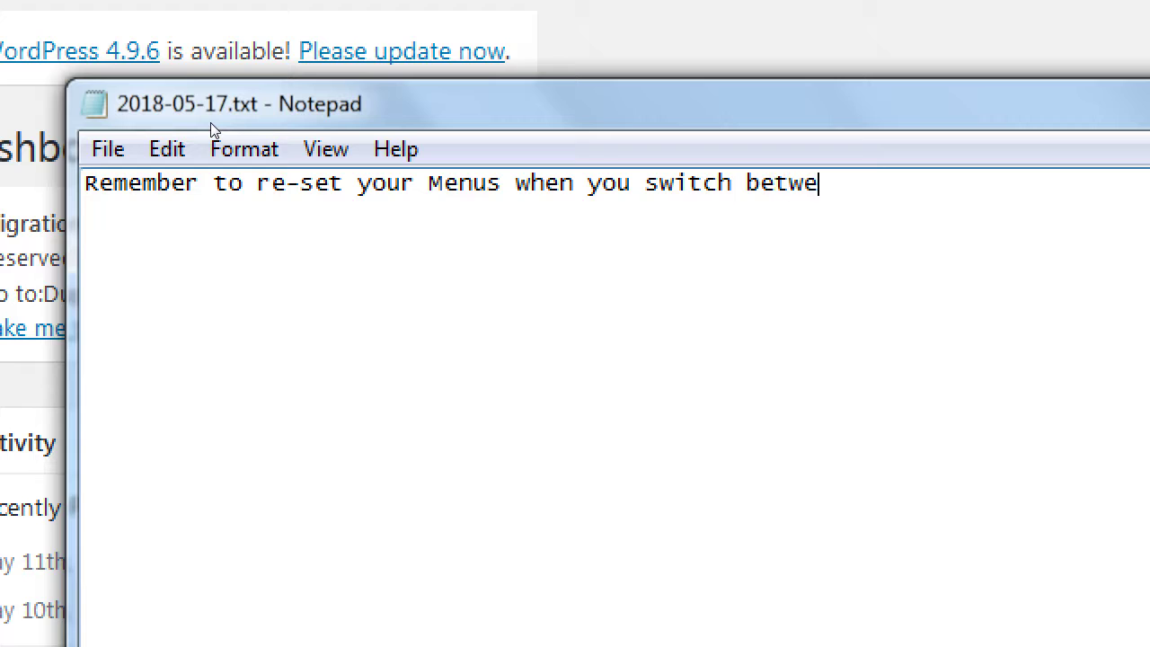
{"action": "type", "text": "en themes"}
{"action": "key", "text": "Return"}
{"action": "key", "text": "Tab"}
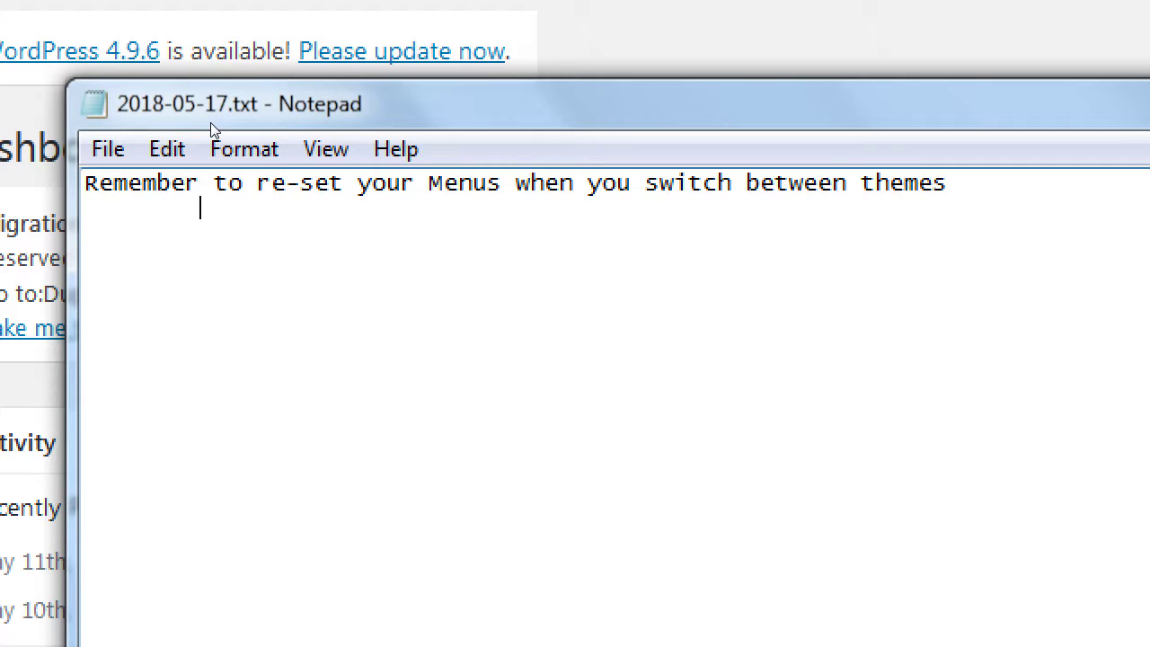
{"action": "type", "text": "Or, when you first instal"}
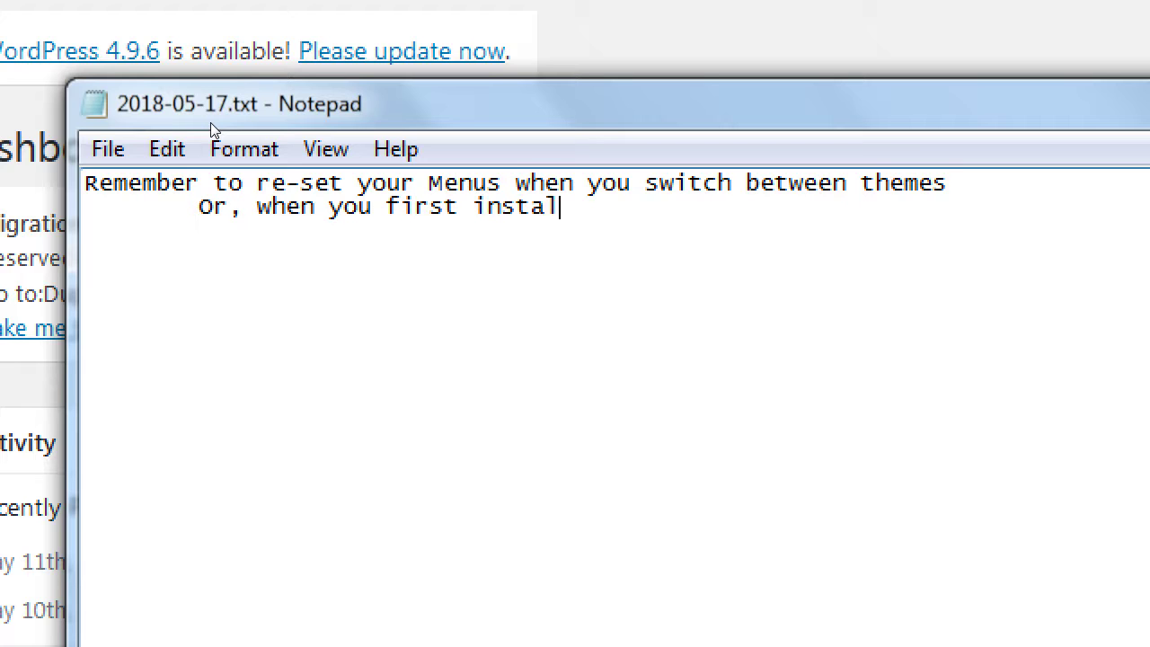
{"action": "type", "text": "l a tehe"}
{"action": "key", "text": "BackSpace"}
{"action": "key", "text": "BackSpace"}
{"action": "key", "text": "BackSpace"}
{"action": "key", "text": "BackSpace"}
{"action": "type", "text": "Theme,"}
- Capitalize 'themes' to 'Themes' at the end of the first line
{"action": "key", "text": "Up"}
{"action": "key", "text": "End"}
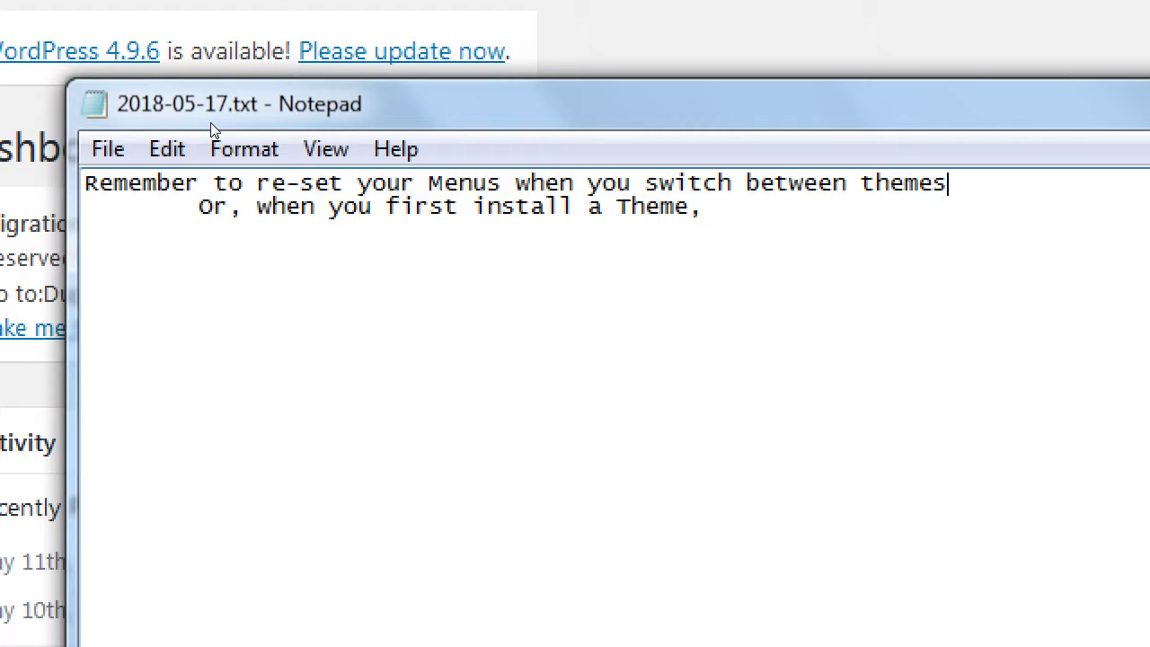
{"action": "key", "text": "Left"}
{"action": "key", "text": "Left"}
{"action": "key", "text": "Left"}
{"action": "key", "text": "Left"}
{"action": "key", "text": "Left"}
{"action": "key", "text": "Left"}
{"action": "key", "text": "Delete"}
{"action": "type", "text": "T"}
- Finish the second line with 'check the capabilities of your menu' and return to WordPress
{"action": "key", "text": "Down"}
{"action": "type", "text": "wh"}
{"action": "key", "text": "BackSpace"}
{"action": "key", "text": "BackSpace"}
{"action": "type", "text": "check the "}
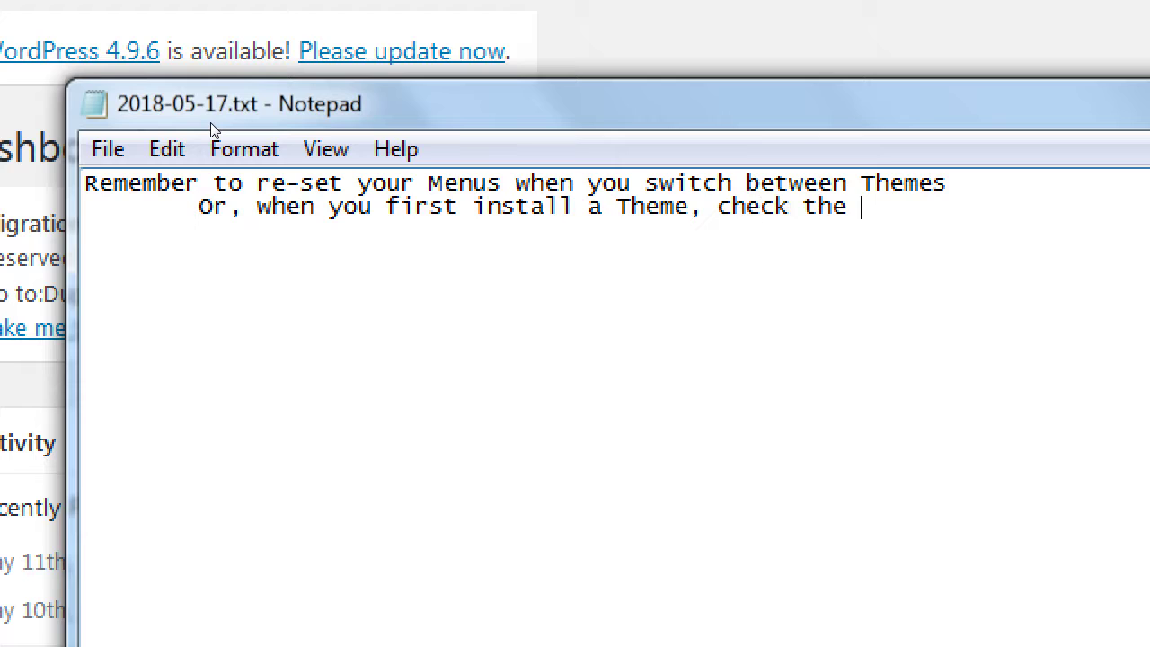
{"action": "type", "text": "capaba"}
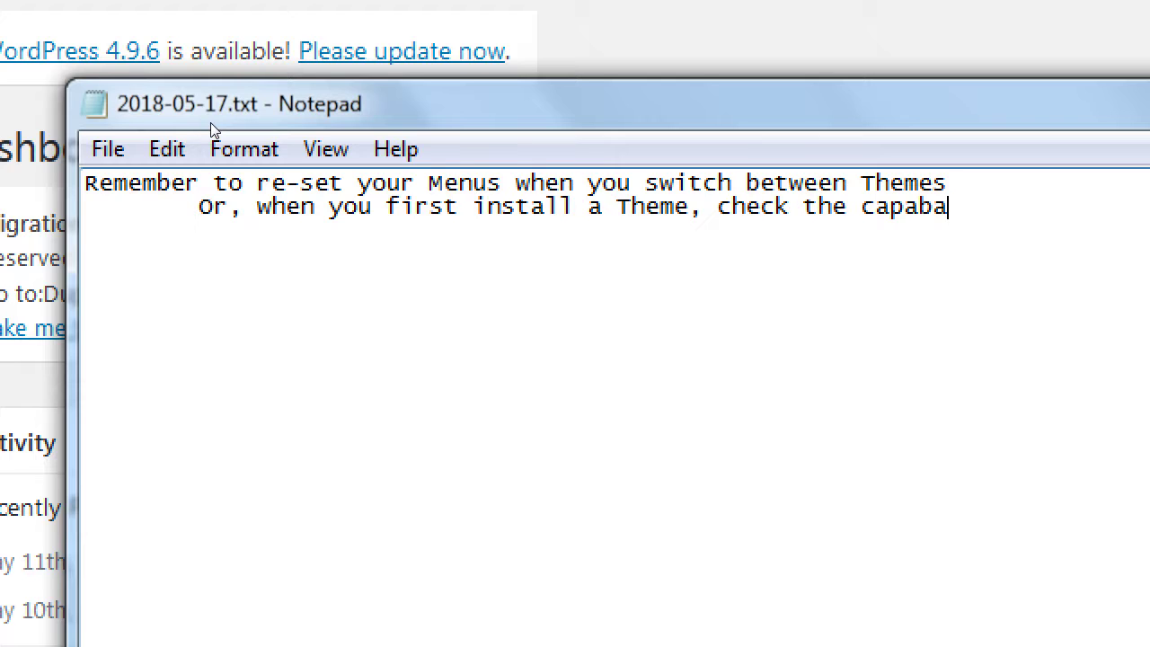
{"action": "key", "text": "BackSpace"}
{"action": "type", "text": "ilities of"}
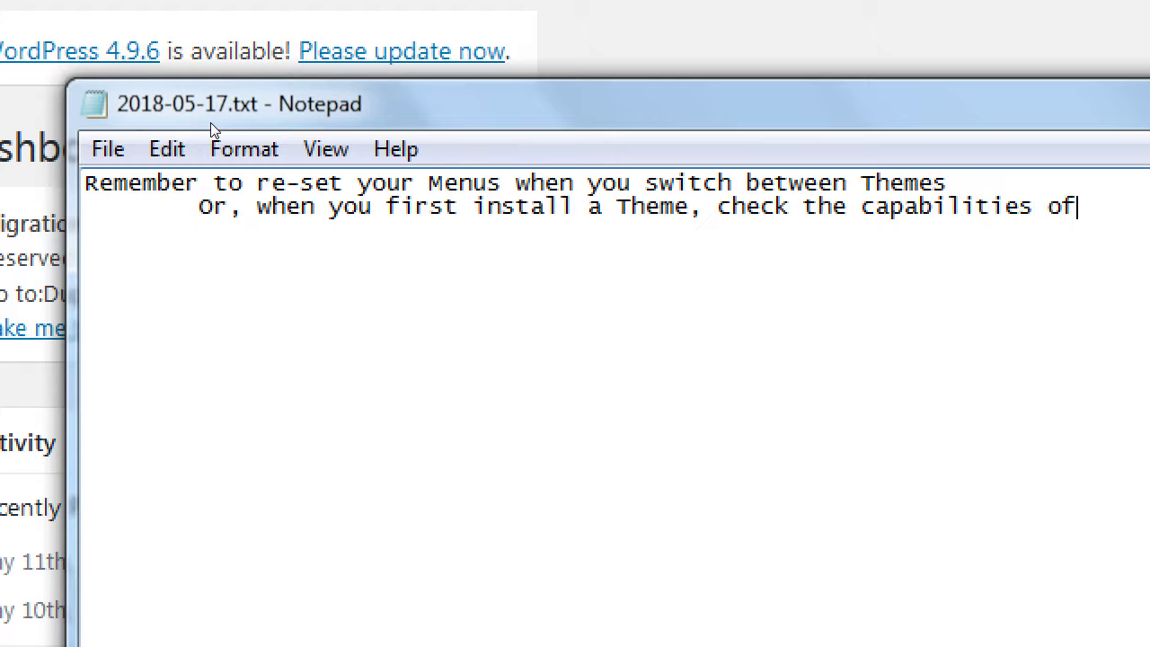
{"action": "type", "text": " your menu"}
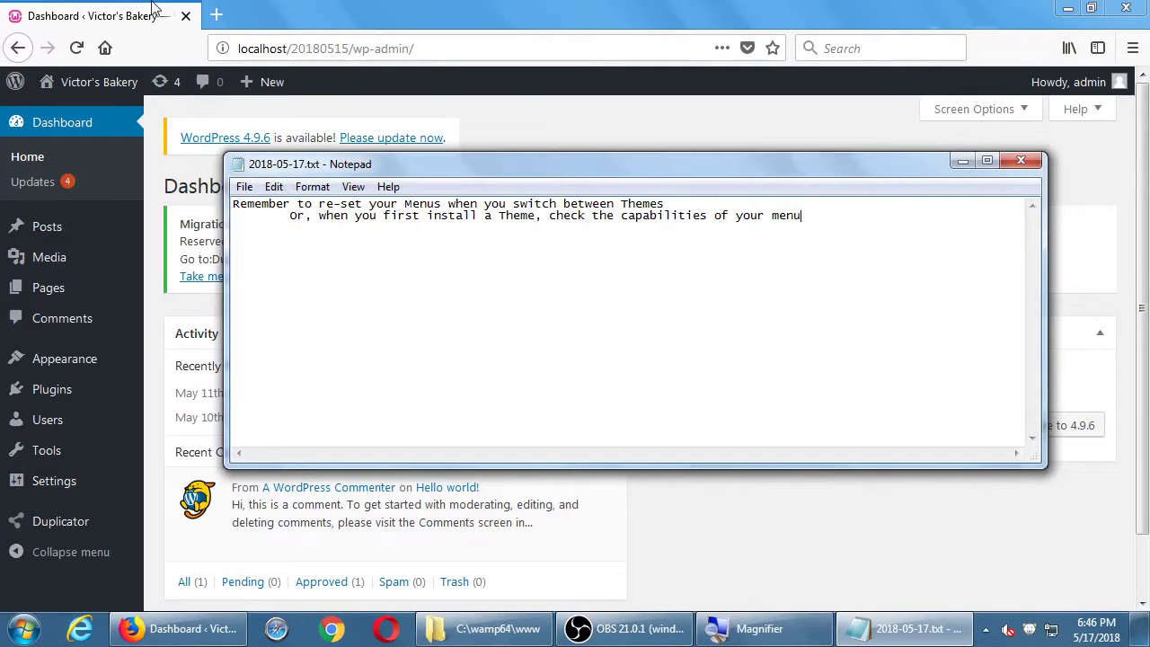
{"action": "left_click", "coordinate": [378, 7]}
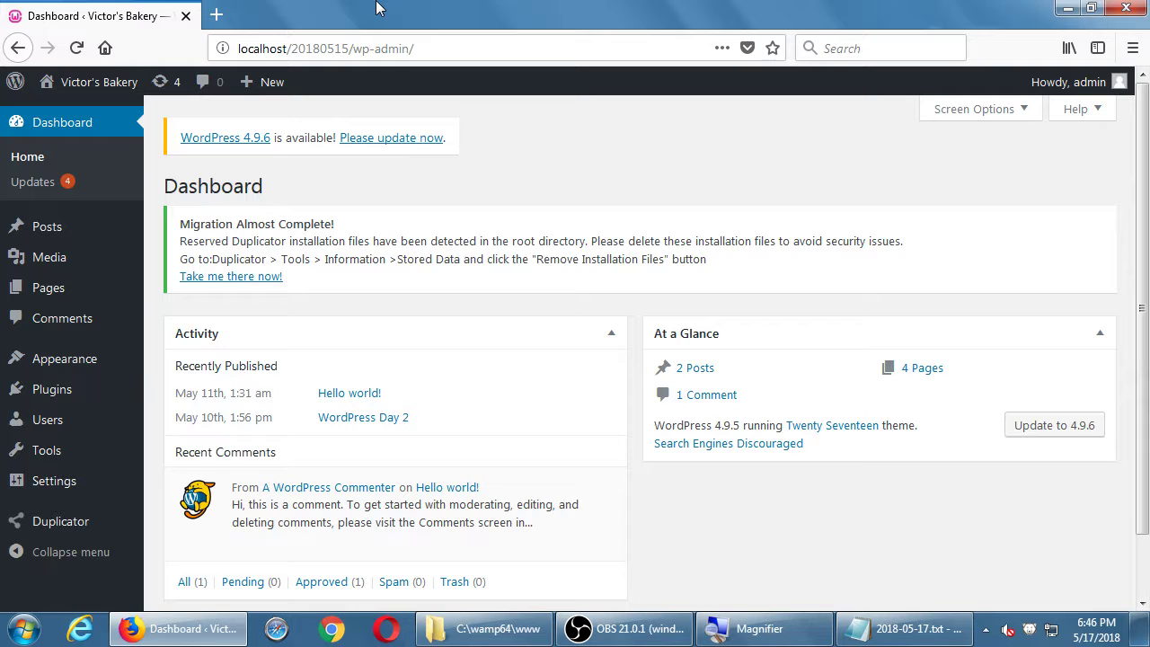
- Open Appearance > Menus and review Main Menu's five items and Top Menu location
{"action": "mouse_move", "coordinate": [67, 364]}
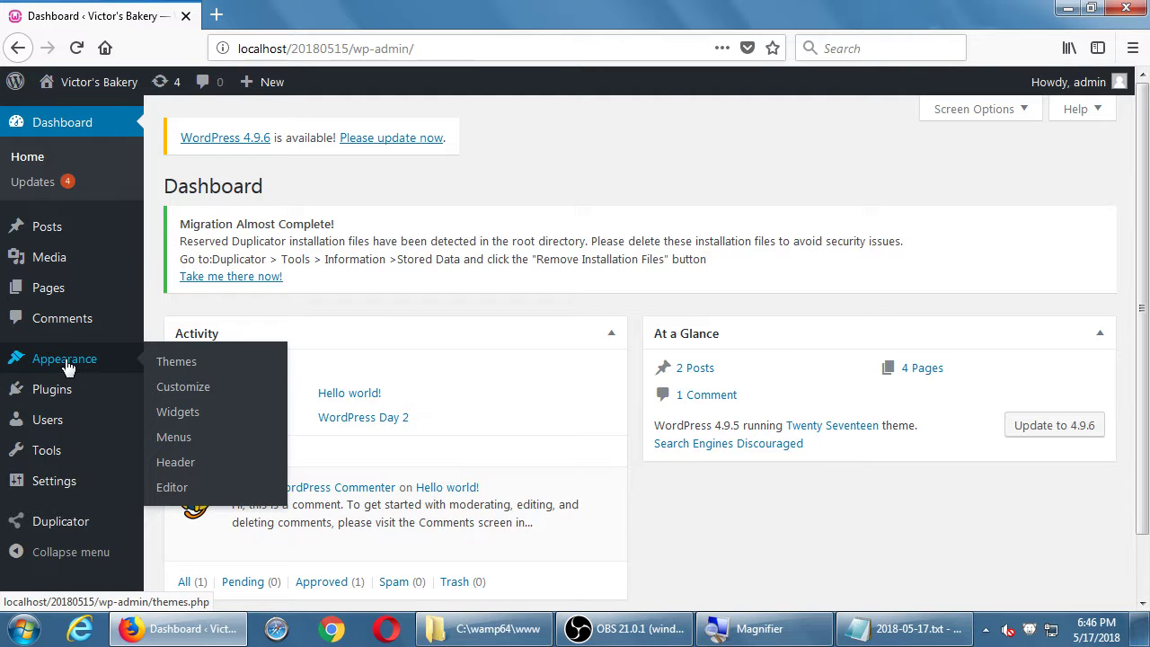
{"action": "left_click", "coordinate": [184, 439]}
{"action": "scroll", "coordinate": [549, 350], "scroll_direction": "down", "scroll_amount": 8}
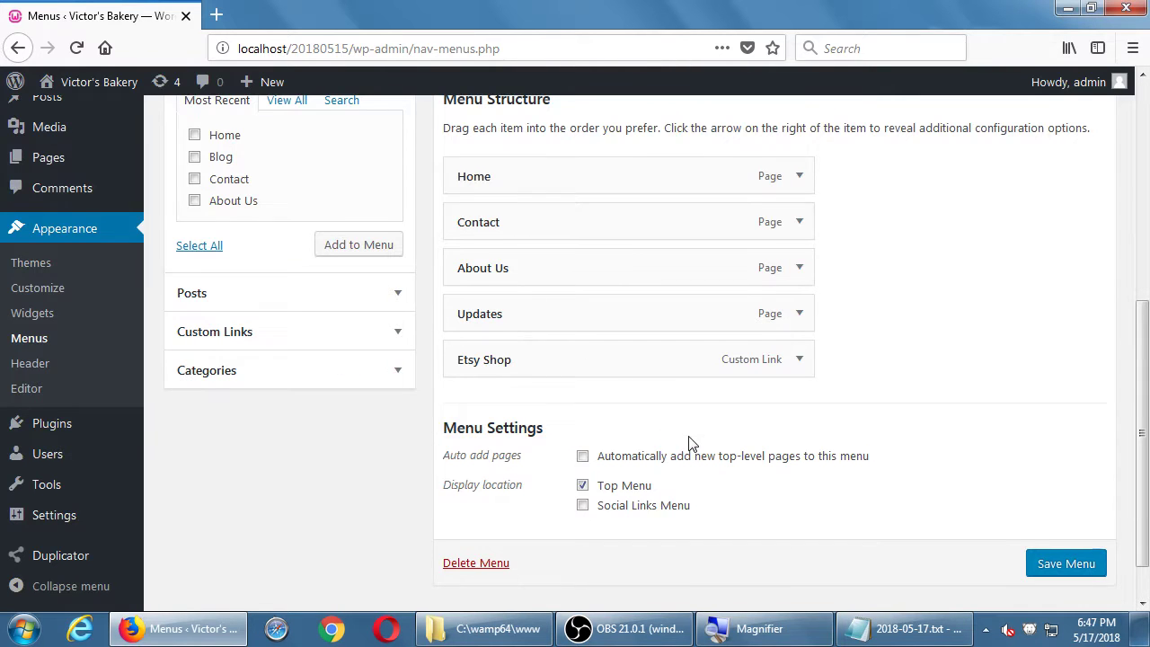
{"action": "scroll", "coordinate": [644, 309], "scroll_direction": "up", "scroll_amount": 3}
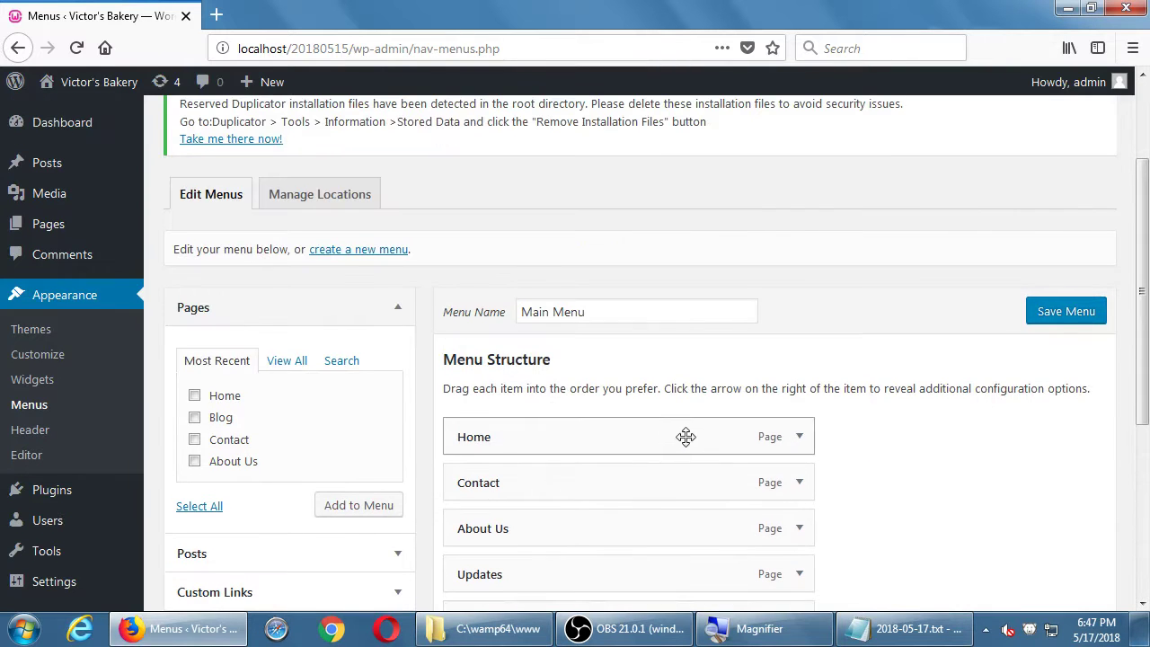
{"action": "left_click_drag", "start_coordinate": [603, 311], "coordinate": [499, 316]}
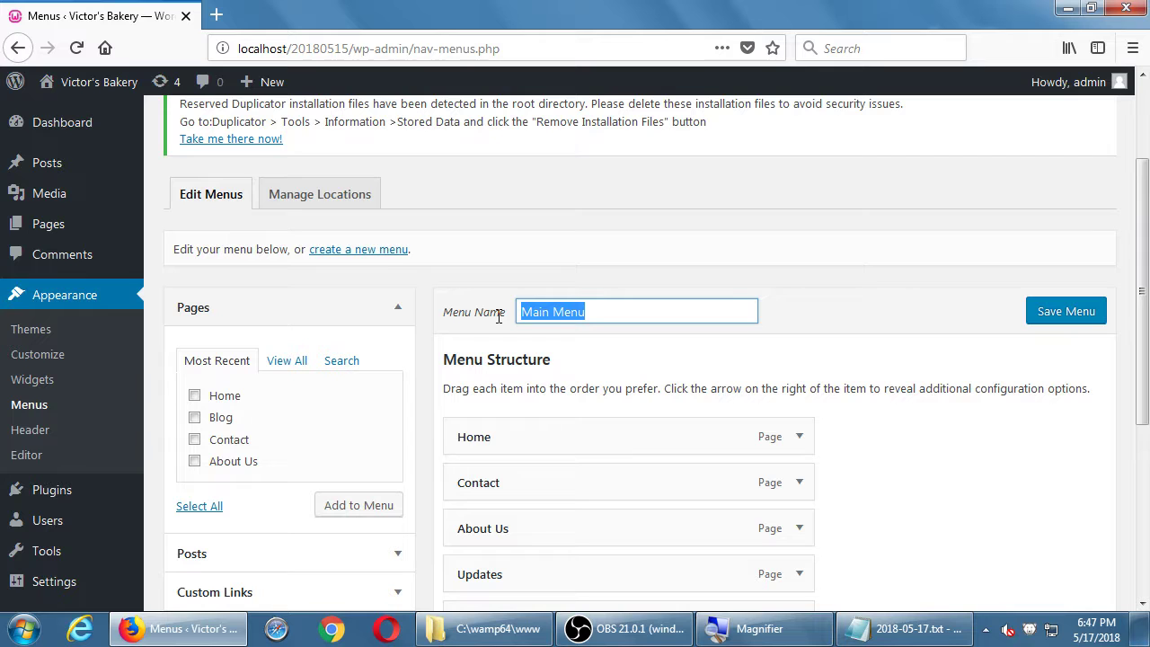
{"action": "scroll", "coordinate": [496, 311], "scroll_direction": "down", "scroll_amount": 3}
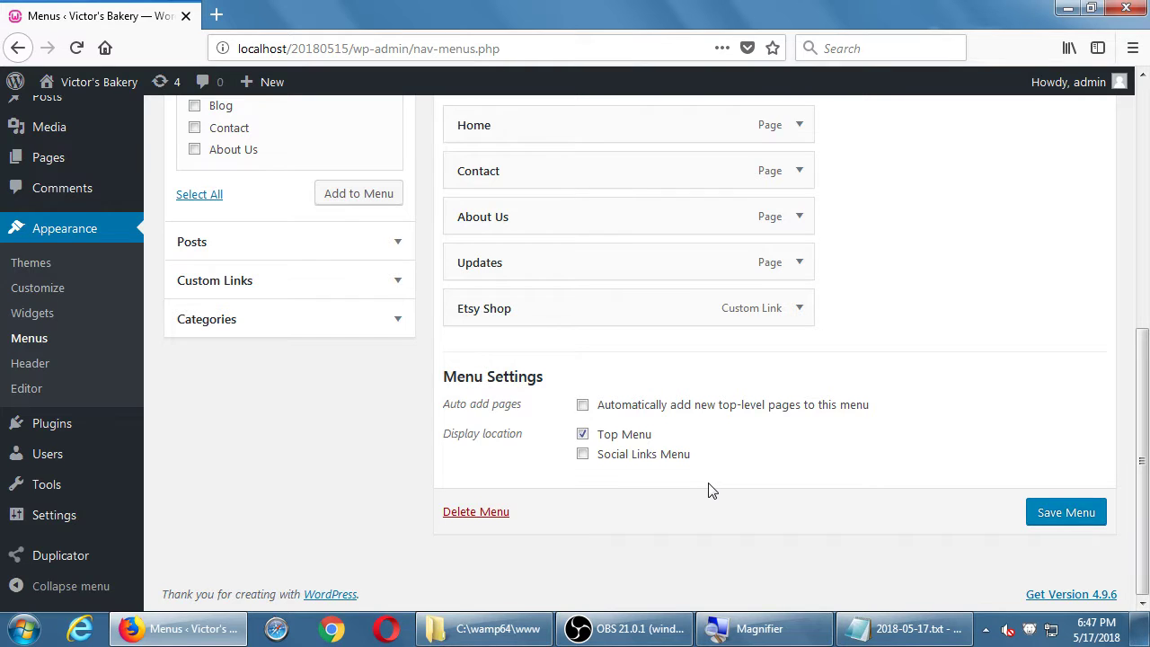
{"action": "scroll", "coordinate": [710, 490], "scroll_direction": "up", "scroll_amount": 8}
{"action": "scroll", "coordinate": [711, 481], "scroll_direction": "down", "scroll_amount": 4}
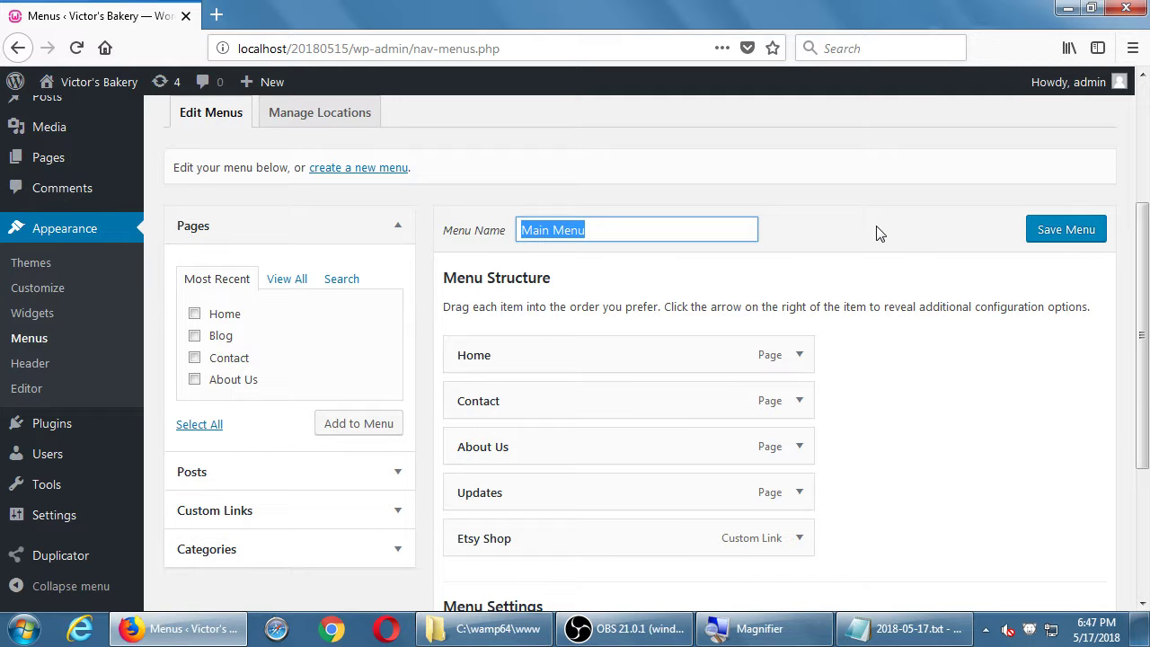
{"action": "key", "text": "super"}
{"action": "key", "text": "super+plus"}
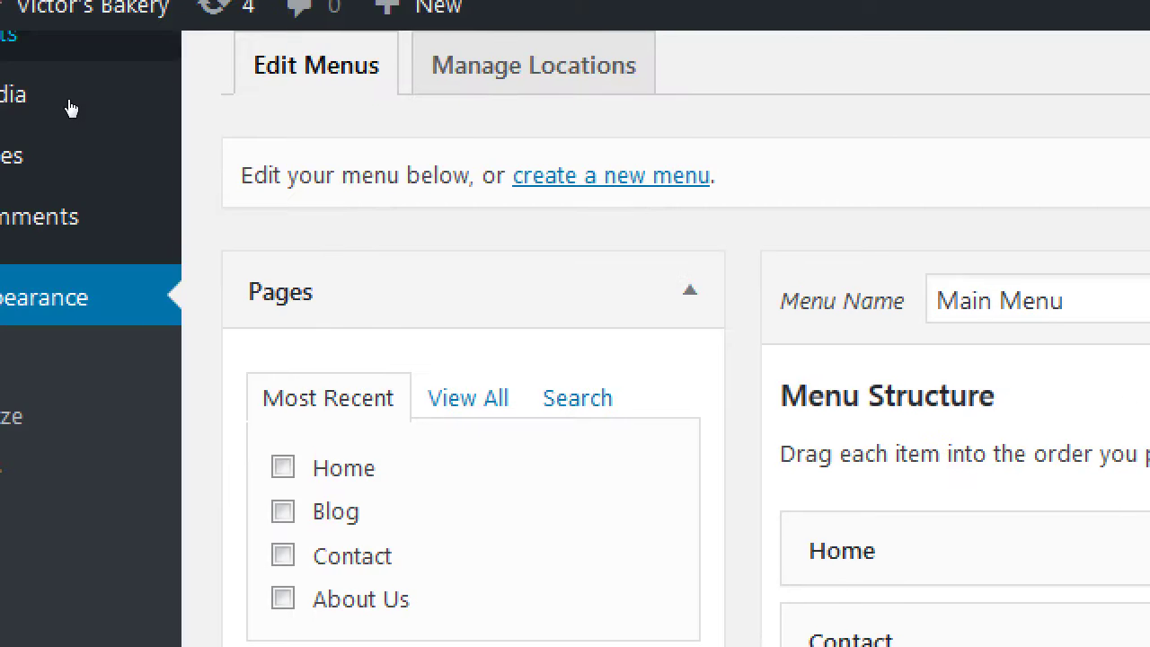
{"action": "scroll", "coordinate": [252, 211], "scroll_direction": "up", "scroll_amount": 3}
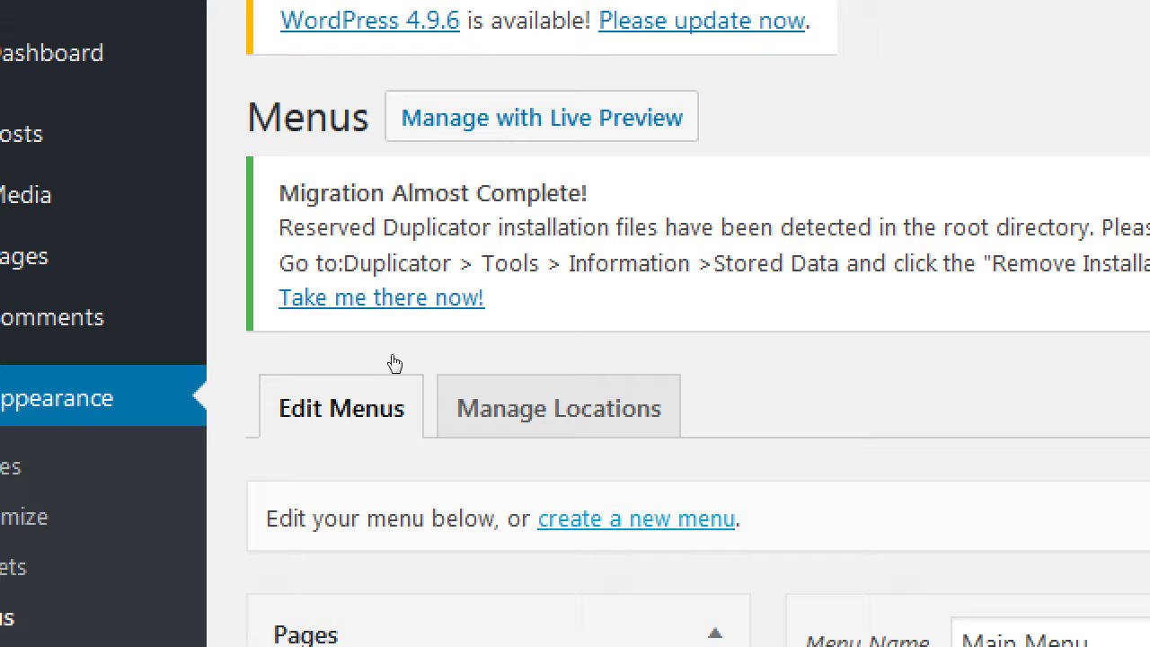
- Create a new menu named 'Social Menu'
{"action": "left_click", "coordinate": [593, 518]}
{"action": "left_click", "coordinate": [605, 449]}
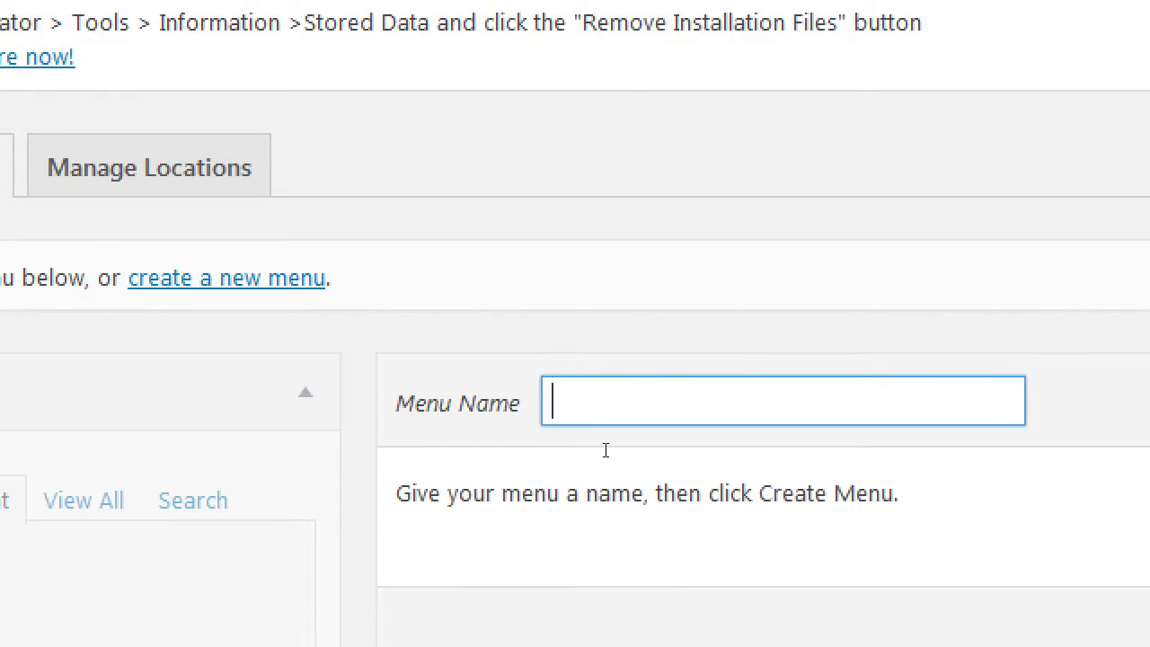
{"action": "type", "text": "Social Med"}
{"action": "key", "text": "BackSpace"}
{"action": "type", "text": "nu"}
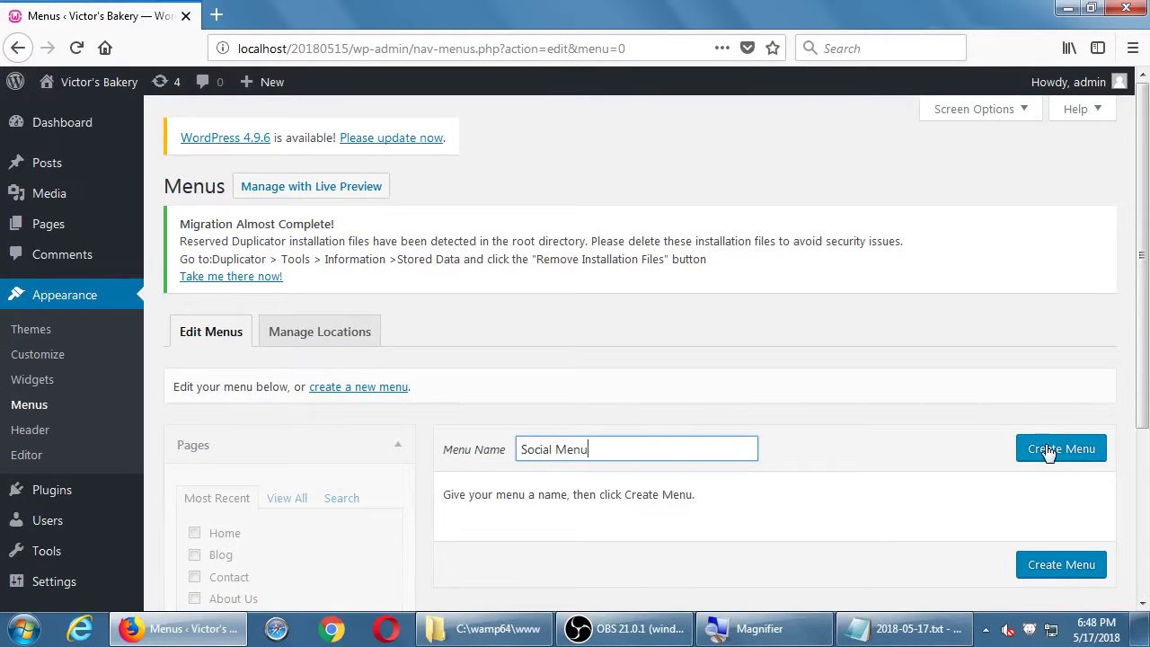
{"action": "left_click", "coordinate": [1049, 452]}
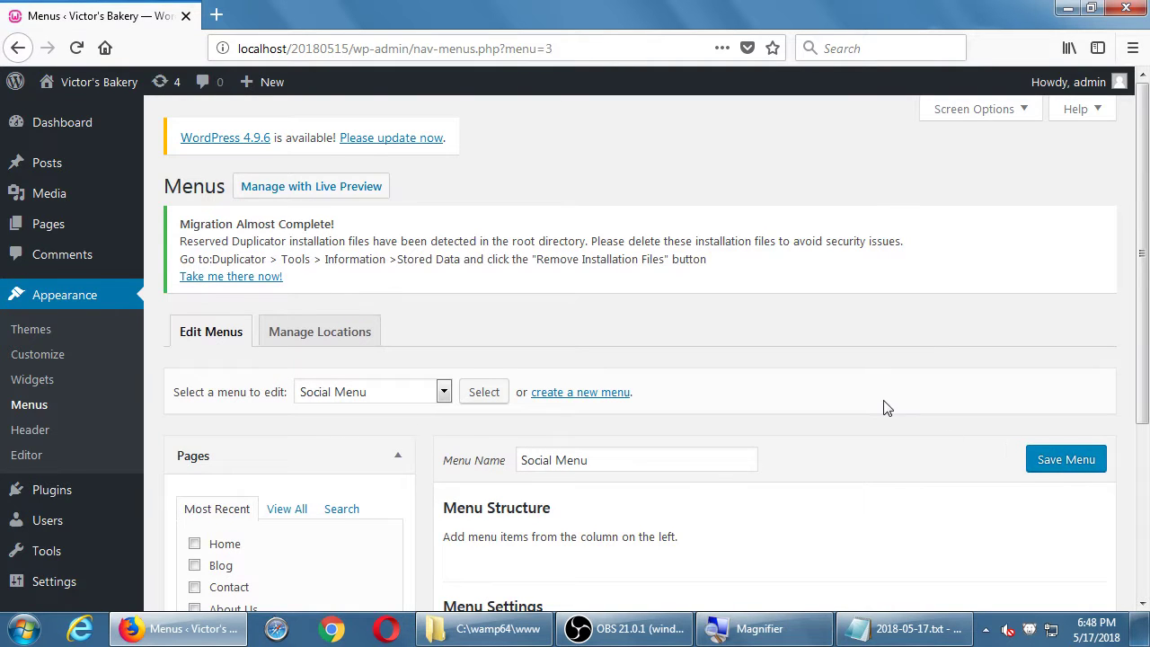
{"action": "scroll", "coordinate": [885, 407], "scroll_direction": "down", "scroll_amount": 2}
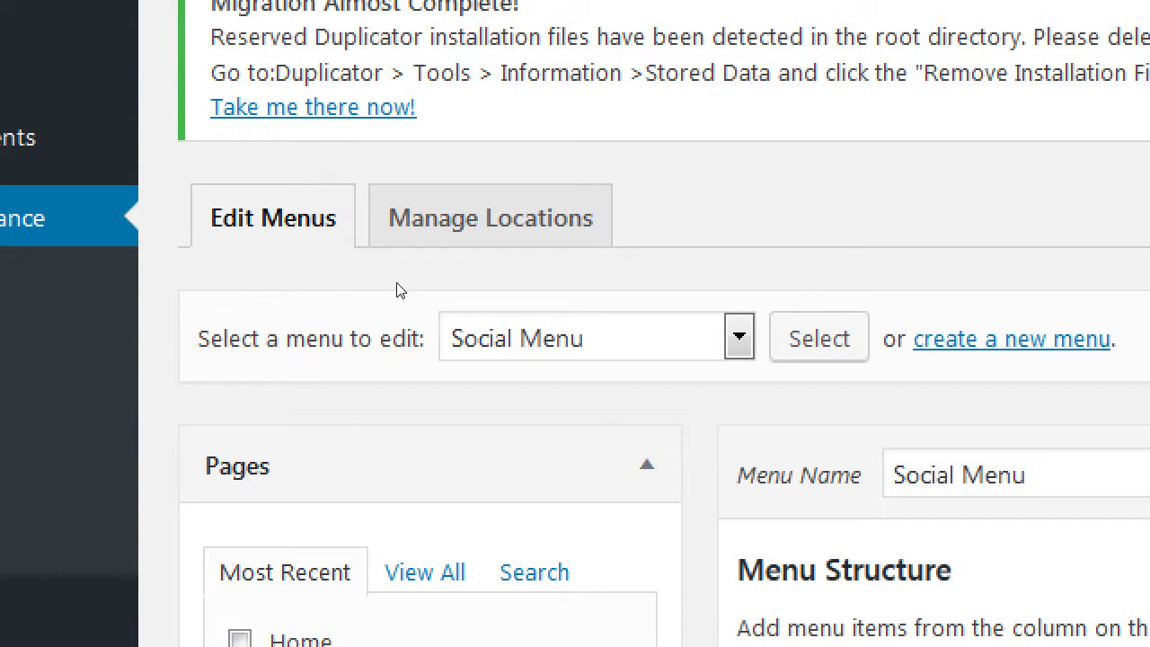
{"action": "key", "text": "alt+Down"}
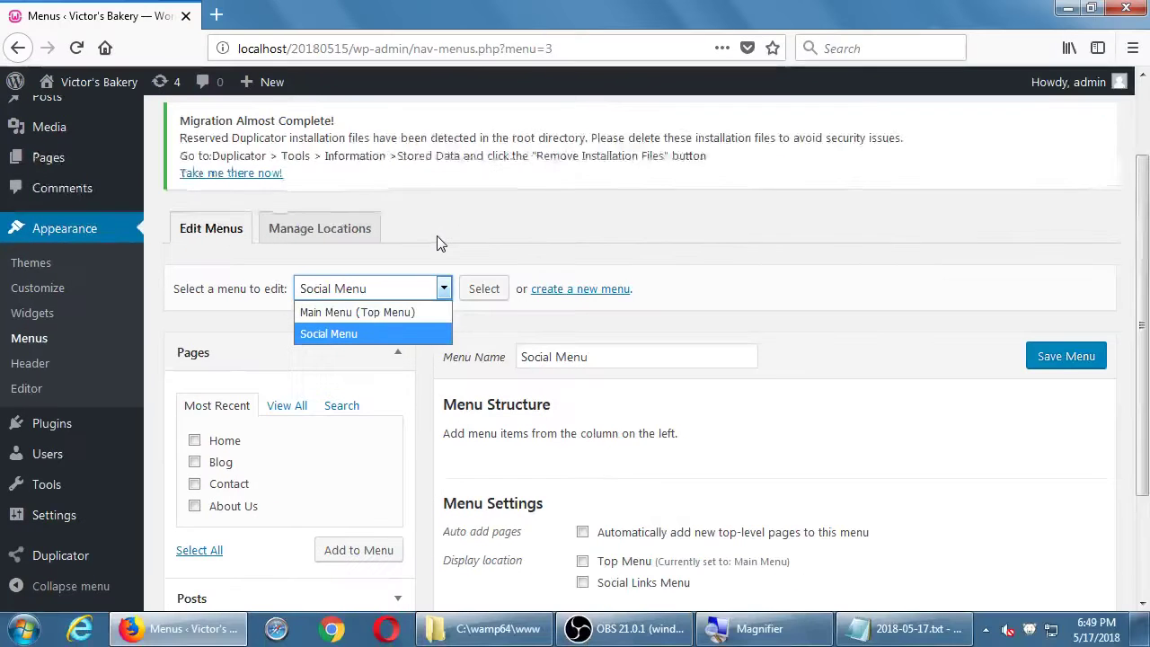
{"action": "left_click", "coordinate": [816, 208]}
{"action": "double_click", "coordinate": [483, 223]}
{"action": "left_click", "coordinate": [442, 289]}
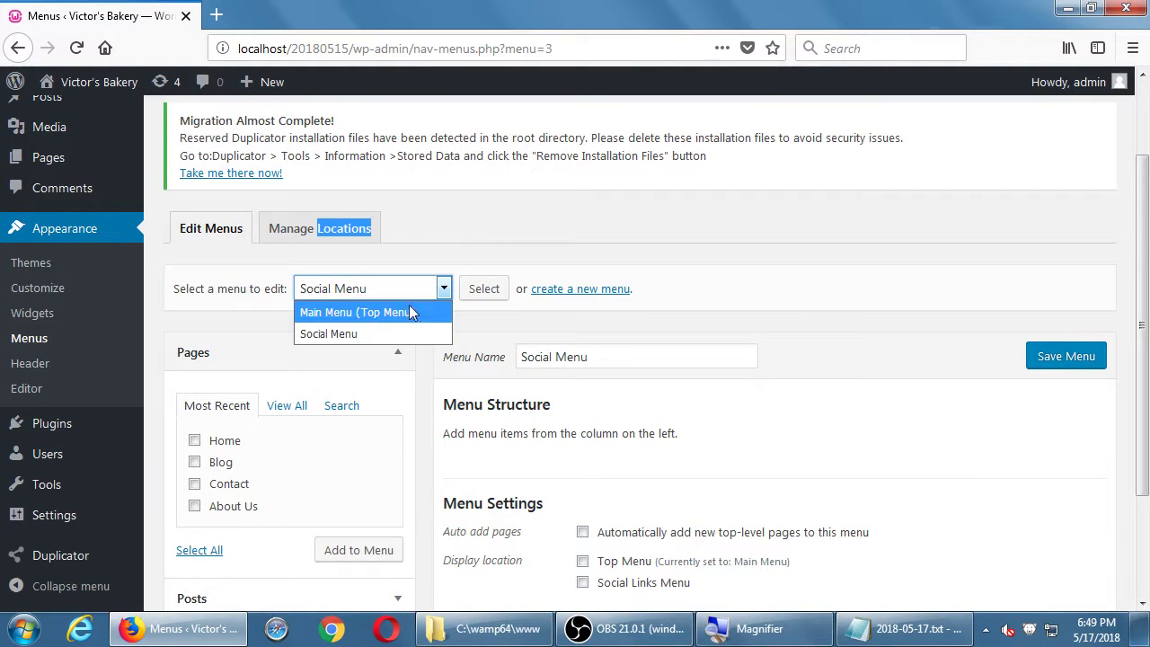
{"action": "left_click", "coordinate": [397, 311]}
{"action": "left_click", "coordinate": [477, 295]}
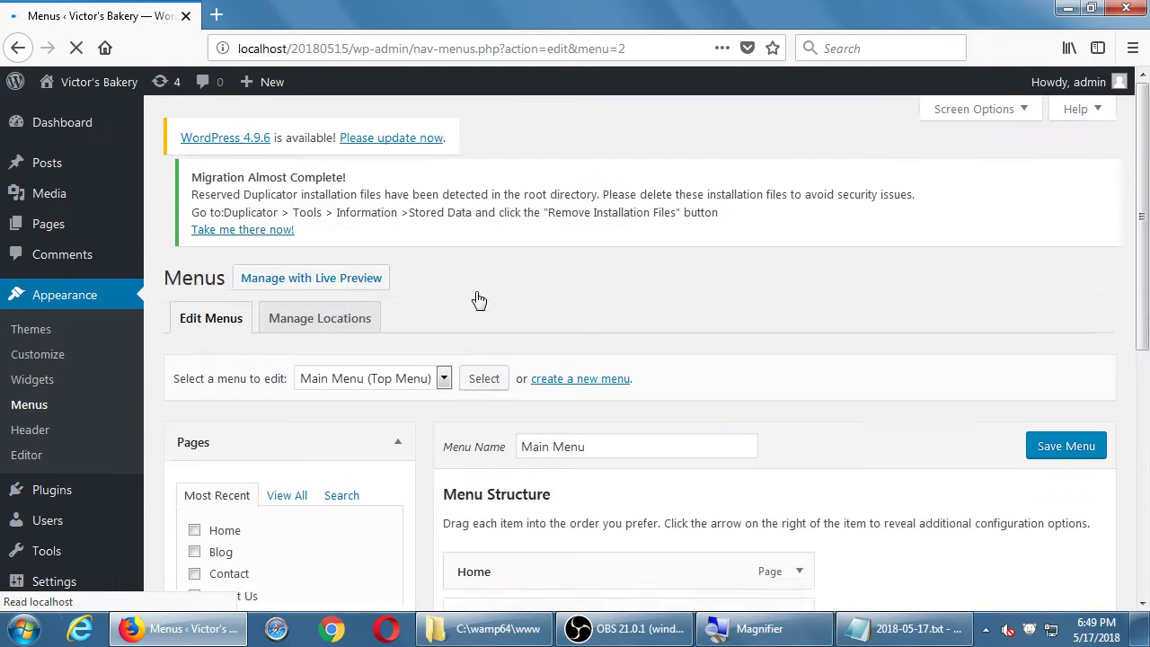
{"action": "scroll", "coordinate": [516, 319], "scroll_direction": "down", "scroll_amount": 5}
{"action": "scroll", "coordinate": [514, 315], "scroll_direction": "up", "scroll_amount": 4}
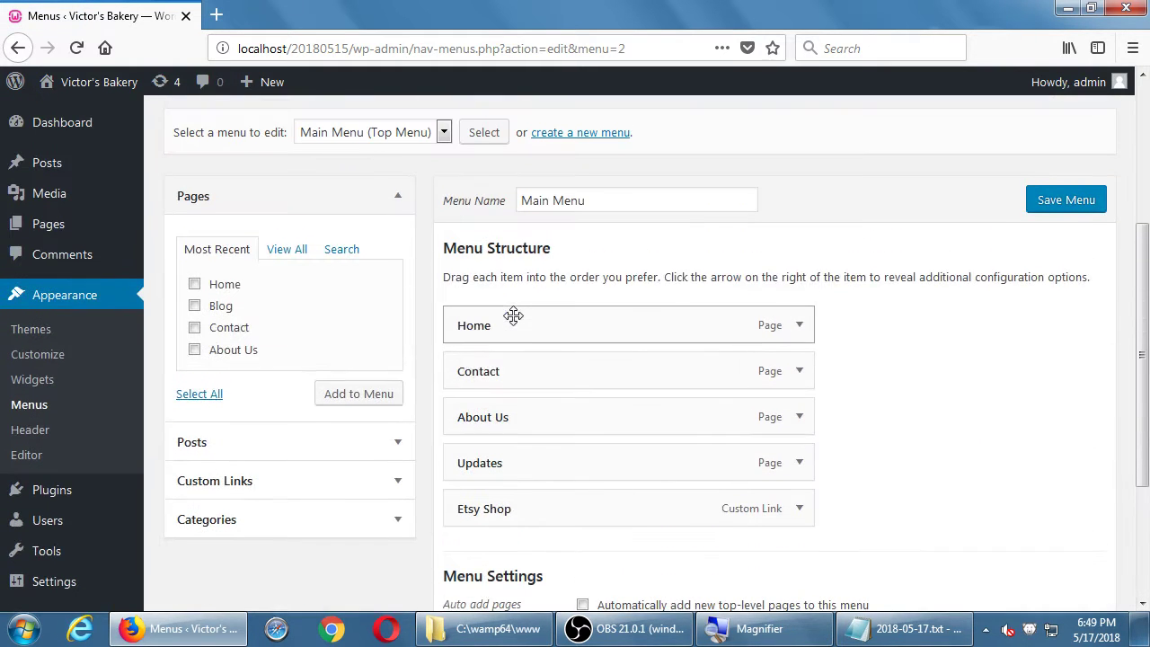
{"action": "left_click", "coordinate": [421, 134]}
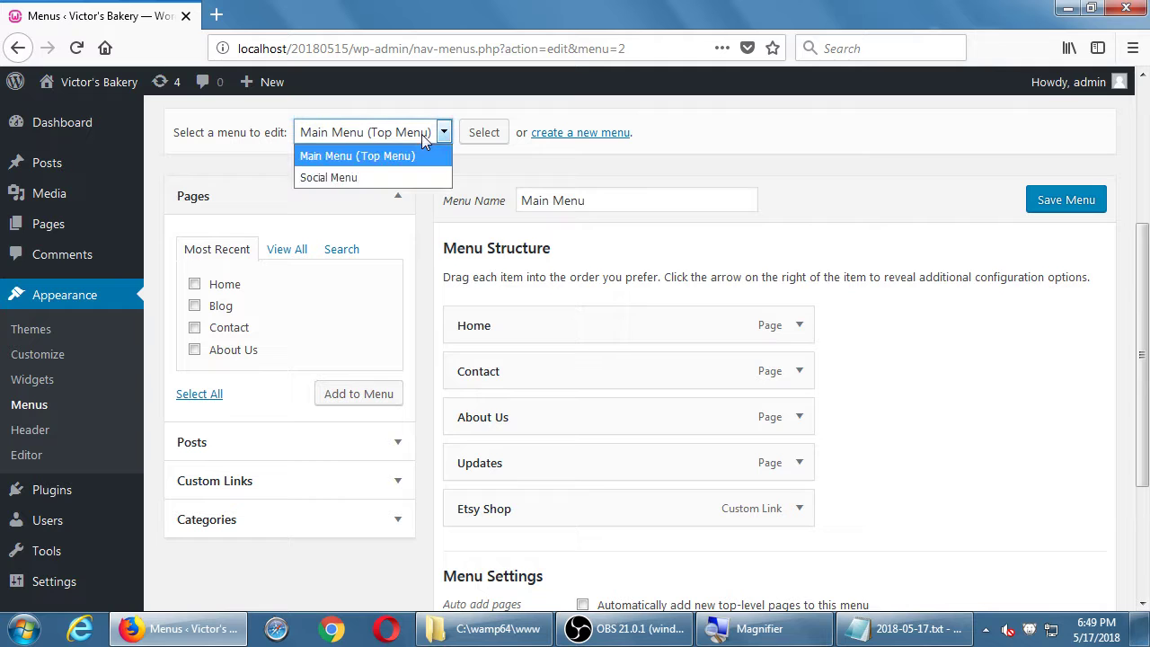
{"action": "left_click", "coordinate": [346, 179]}
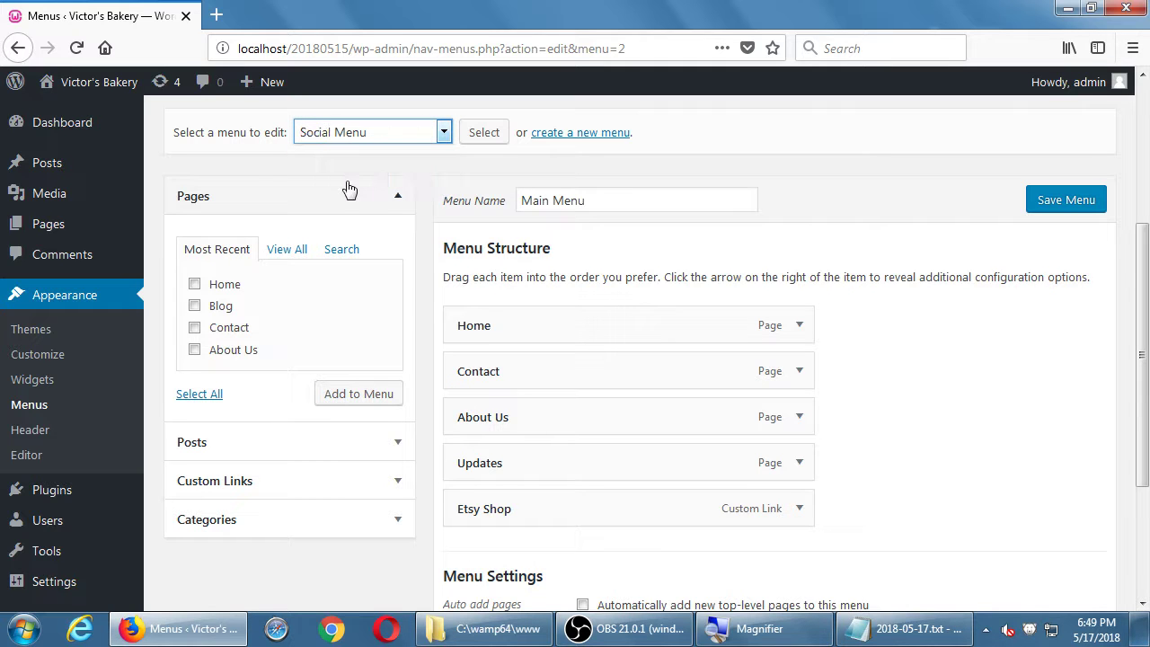
{"action": "left_click", "coordinate": [479, 133]}
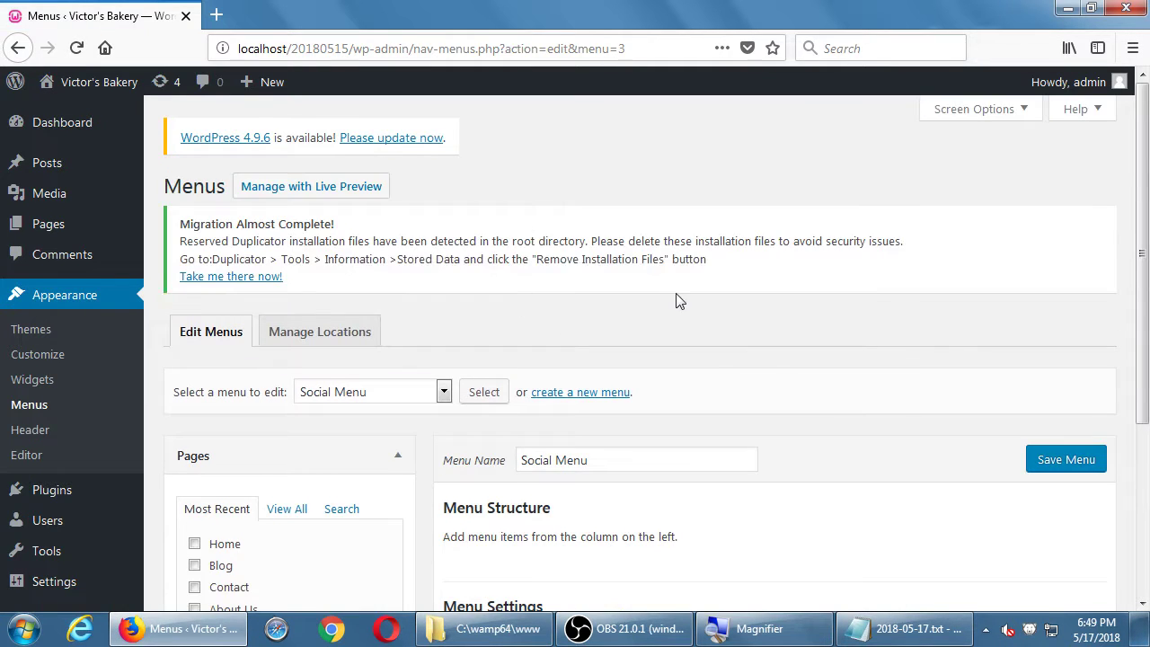
{"action": "scroll", "coordinate": [678, 300], "scroll_direction": "down", "scroll_amount": 5}
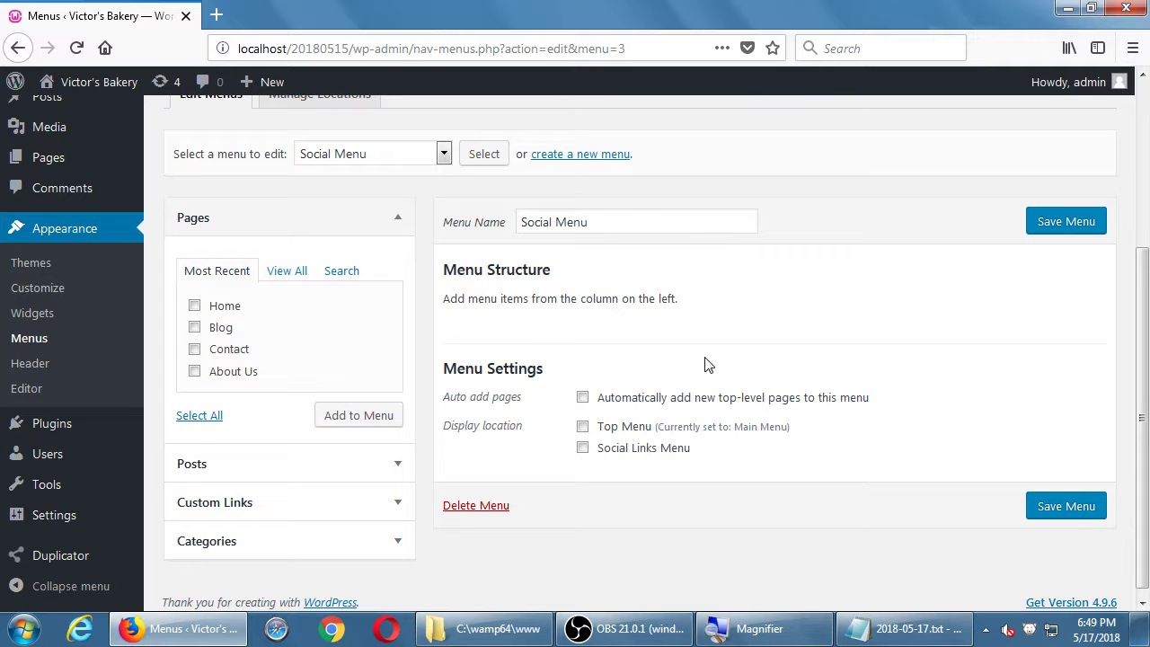
- Tick Social Links Menu as the display location and save the Social Menu
{"action": "left_click", "coordinate": [584, 449]}
{"action": "left_click", "coordinate": [1038, 513]}
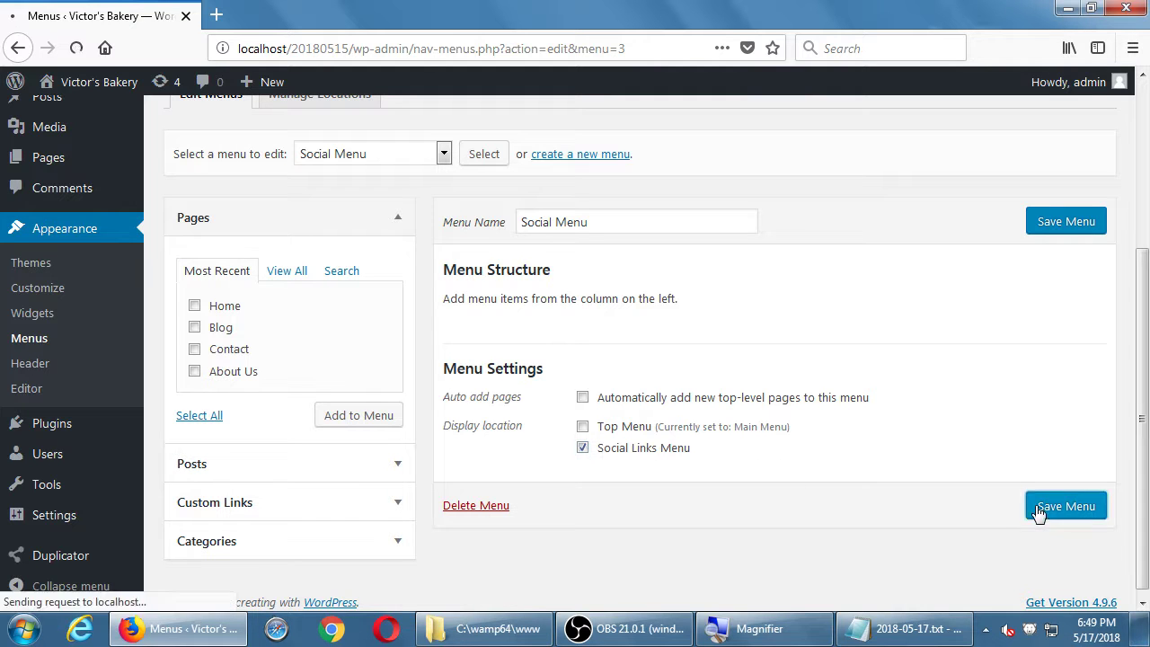
{"action": "scroll", "coordinate": [1039, 514], "scroll_direction": "down", "scroll_amount": 4}
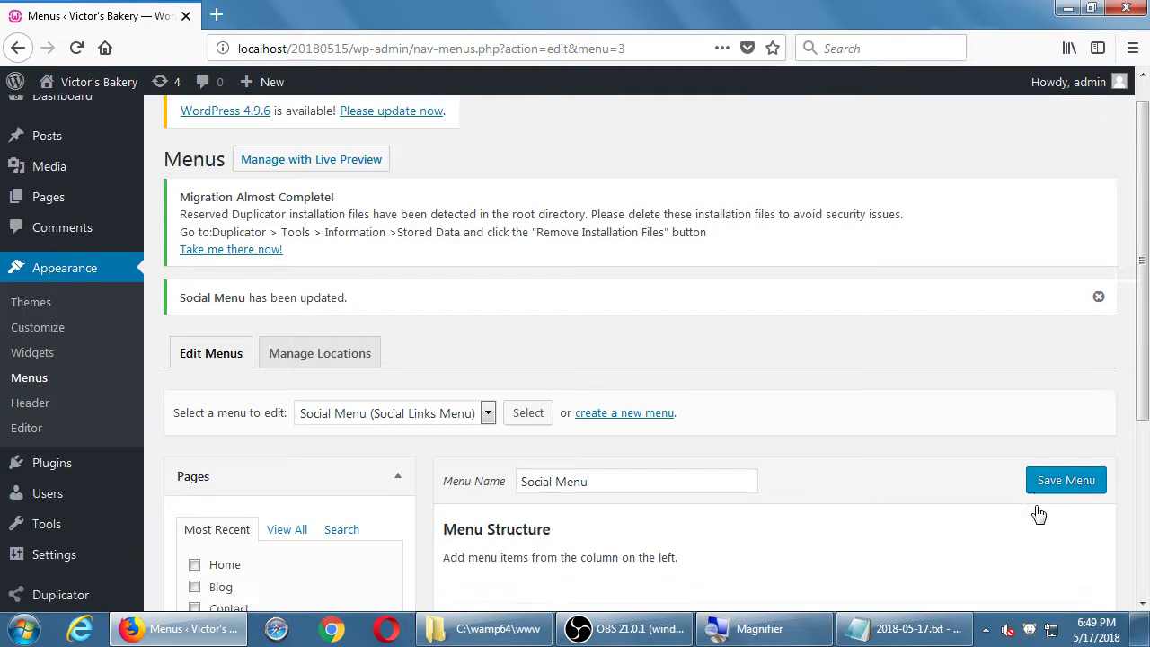
{"action": "scroll", "coordinate": [1039, 514], "scroll_direction": "down", "scroll_amount": 2}
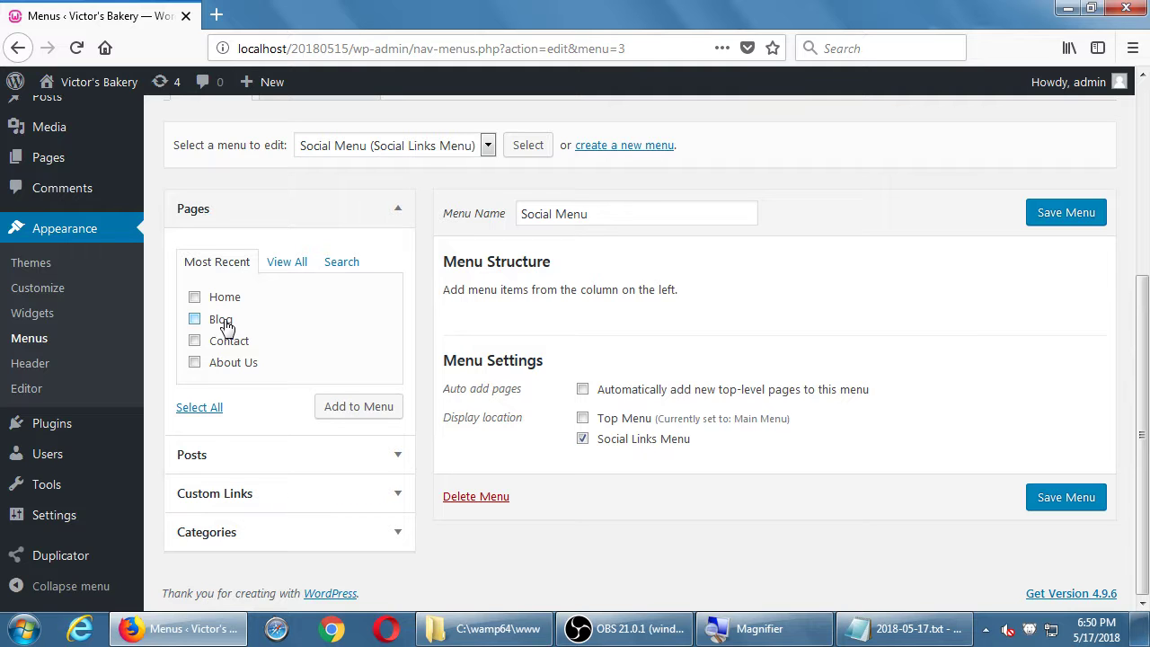
- Add a custom link 'Facebook' pointing to facebook.com/pmdinteractive to the Social Menu
{"action": "left_click", "coordinate": [221, 498]}
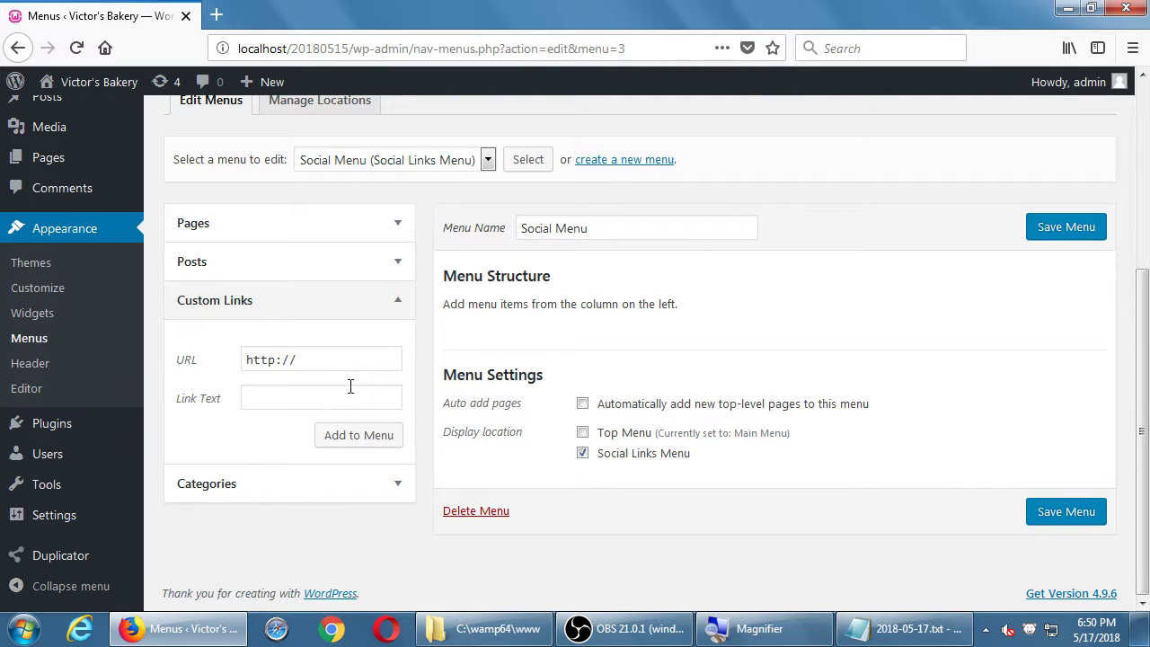
{"action": "left_click", "coordinate": [367, 362]}
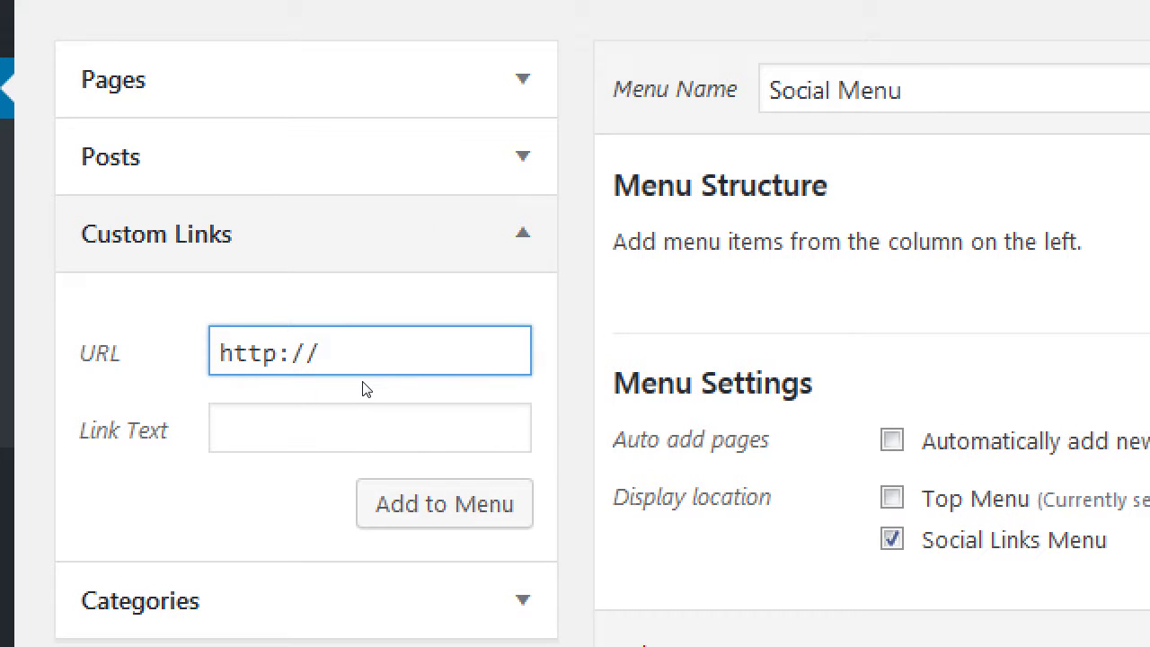
{"action": "type", "text": "facebook.co"}
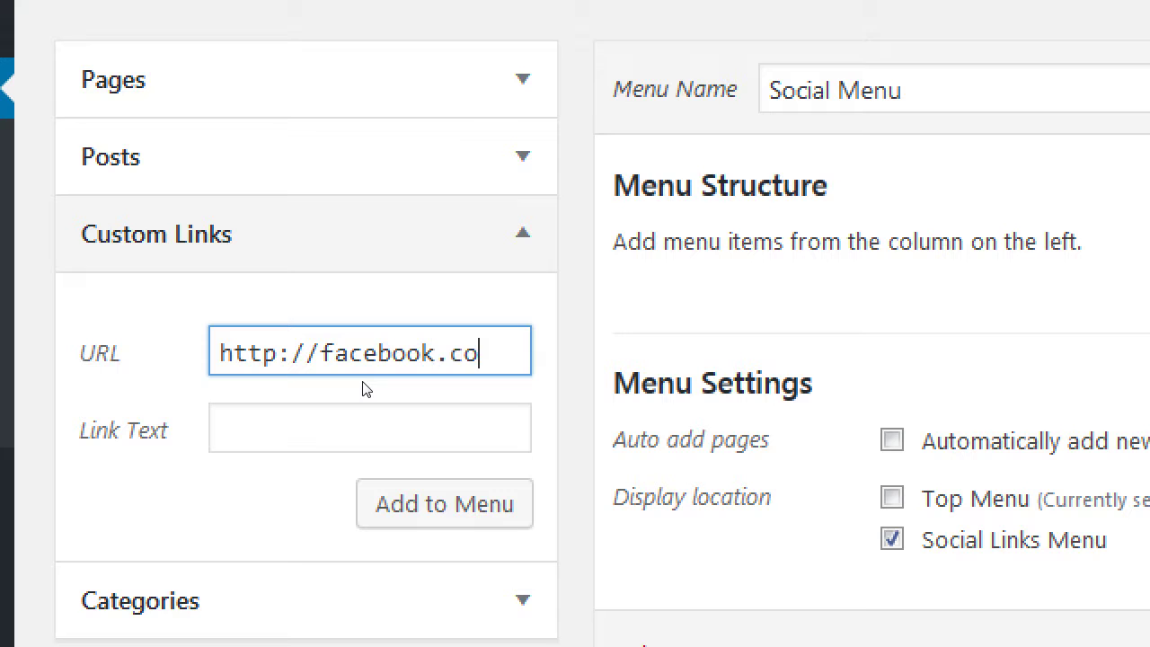
{"action": "type", "text": "m/"}
{"action": "type", "text": "pmdin"}
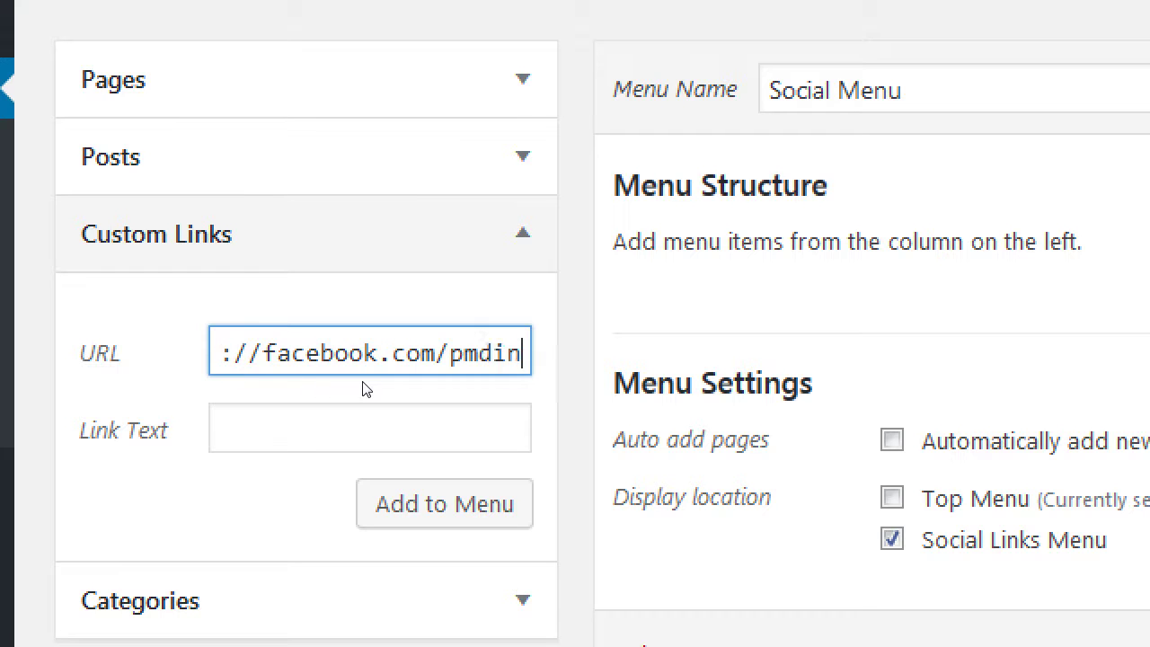
{"action": "type", "text": "teractive"}
{"action": "key", "text": "Tab"}
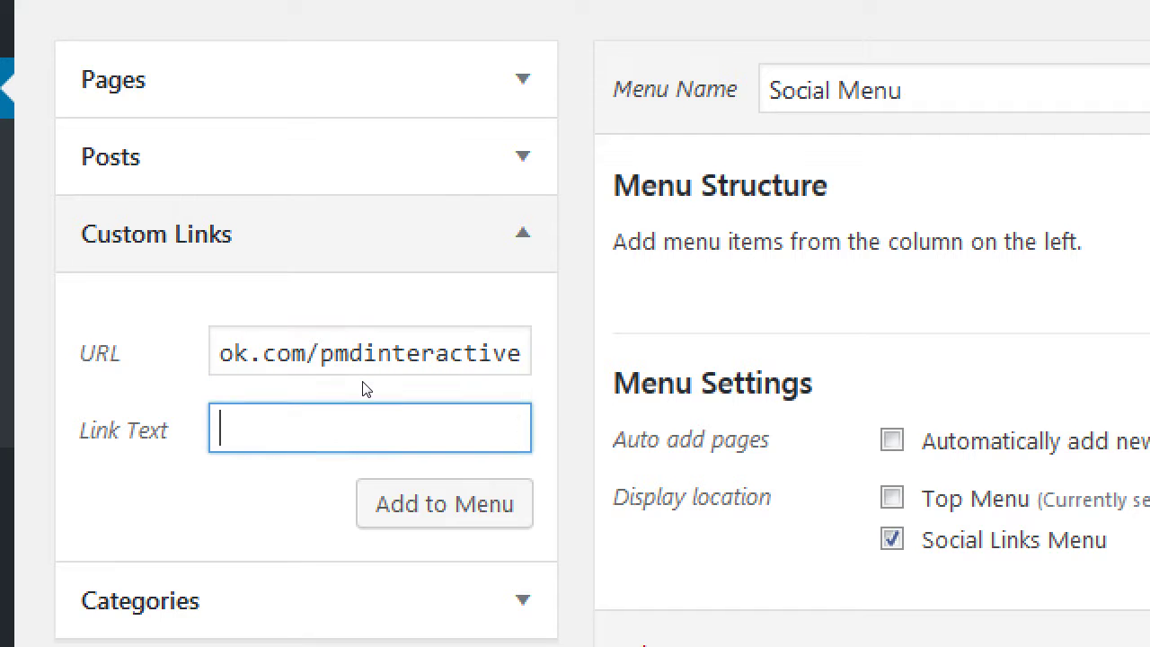
{"action": "type", "text": "Facebook"}
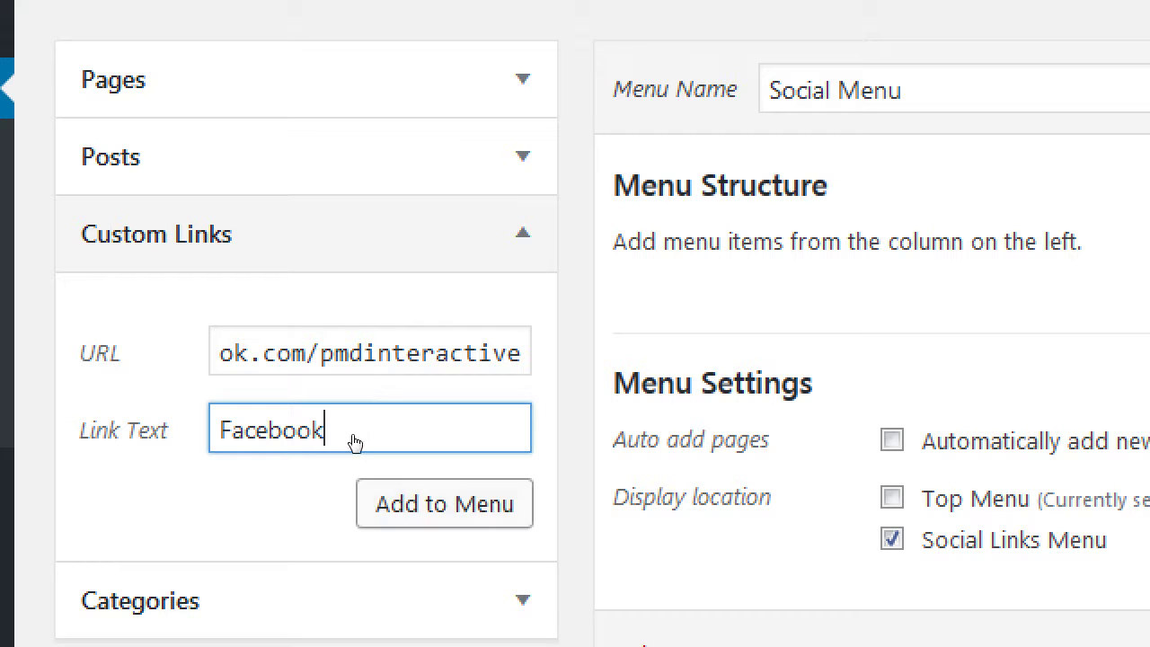
{"action": "key", "text": "Return"}
{"action": "left_click", "coordinate": [342, 358]}
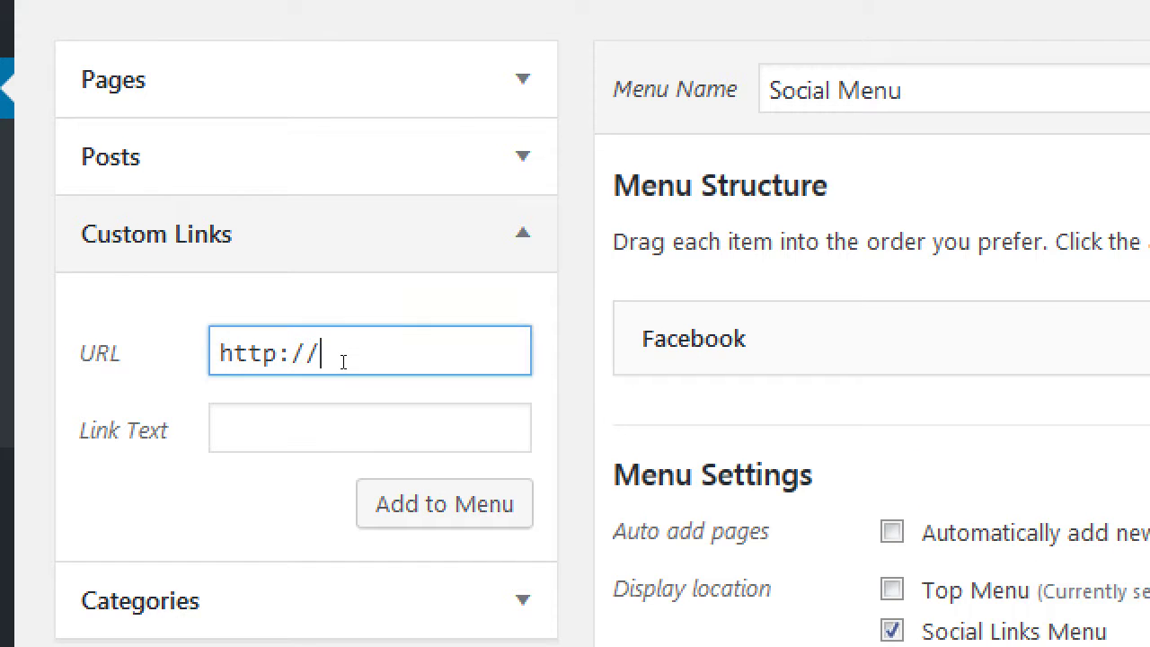
- Add a 'Twitter' custom link to twitter.com/pmdinteractive to the Social Menu
{"action": "type", "text": "twitter.com/"}
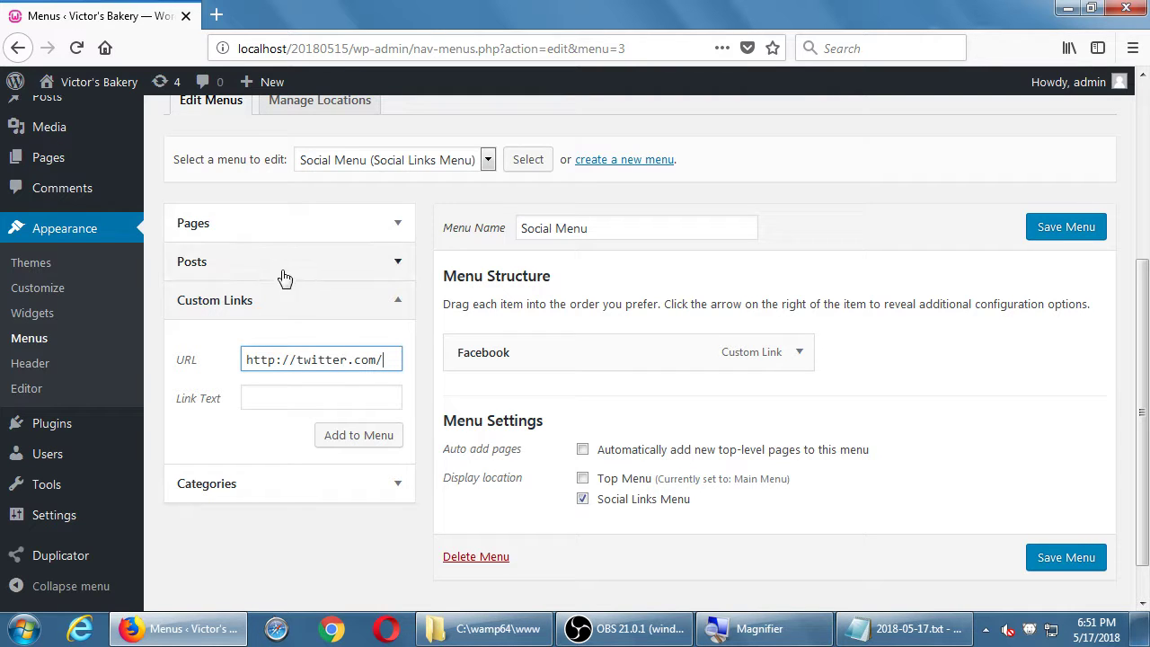
{"action": "left_click", "coordinate": [412, 161]}
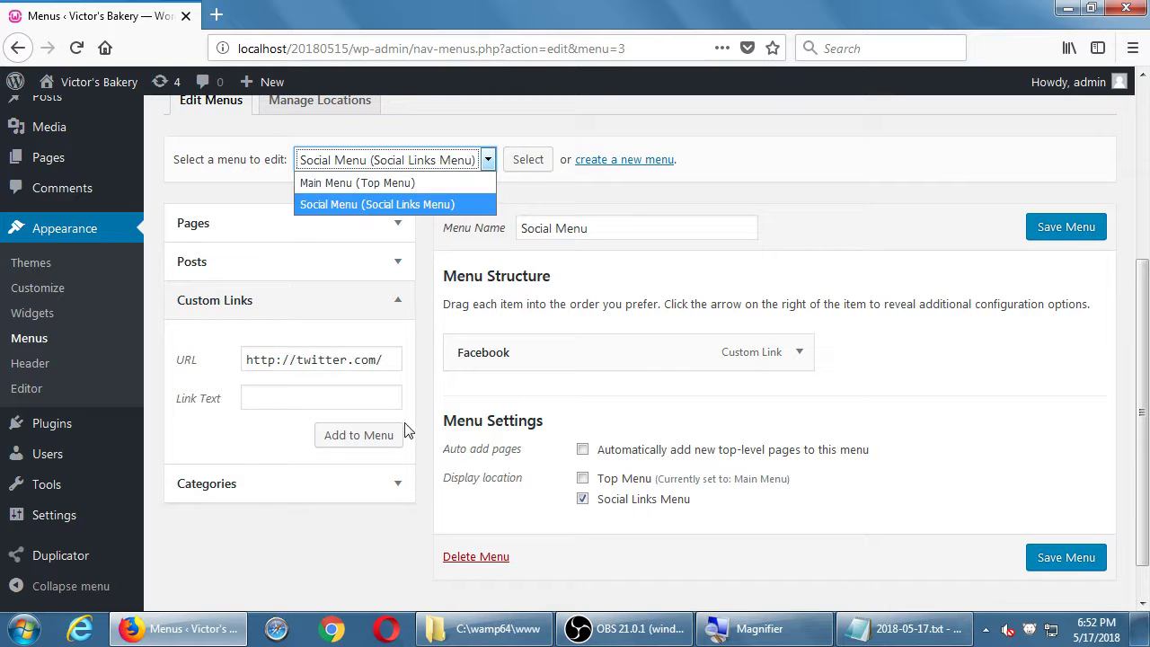
{"action": "left_click", "coordinate": [425, 503]}
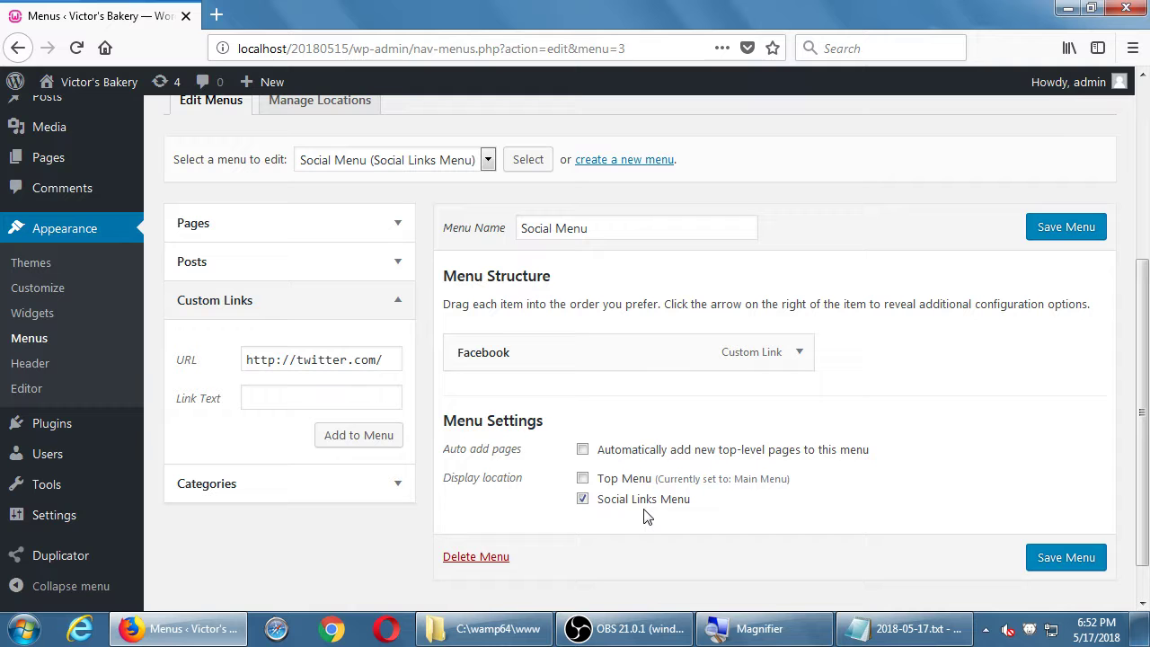
{"action": "left_click", "coordinate": [382, 353]}
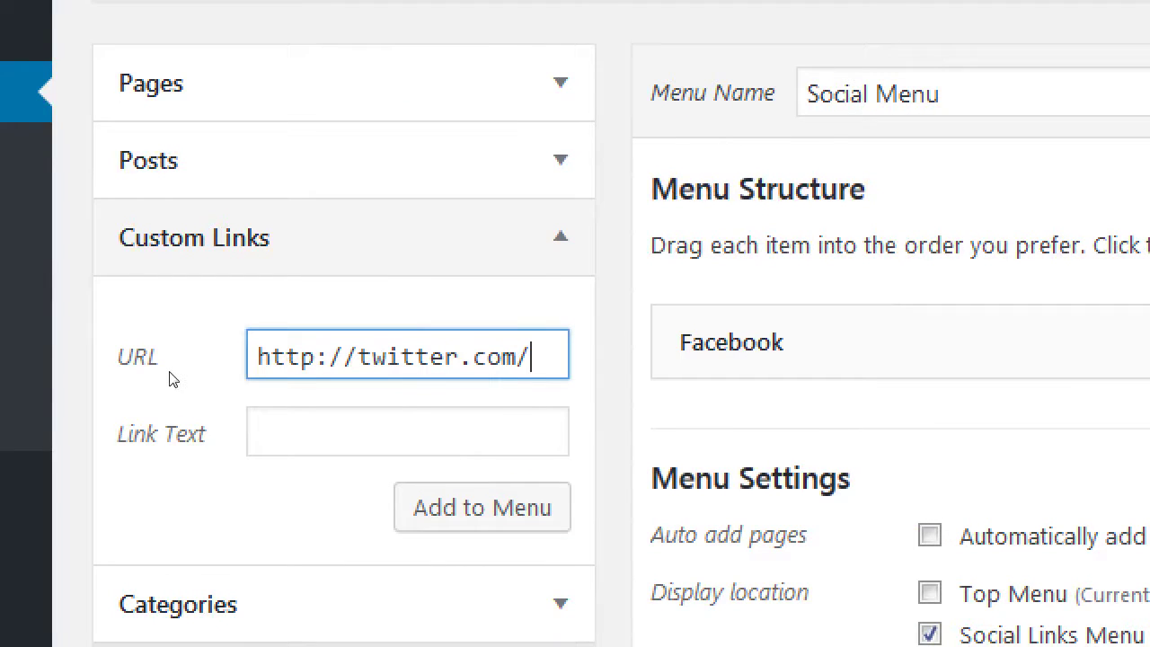
{"action": "type", "text": "twitter.com/"}
{"action": "type", "text": "pmdinteractgive"}
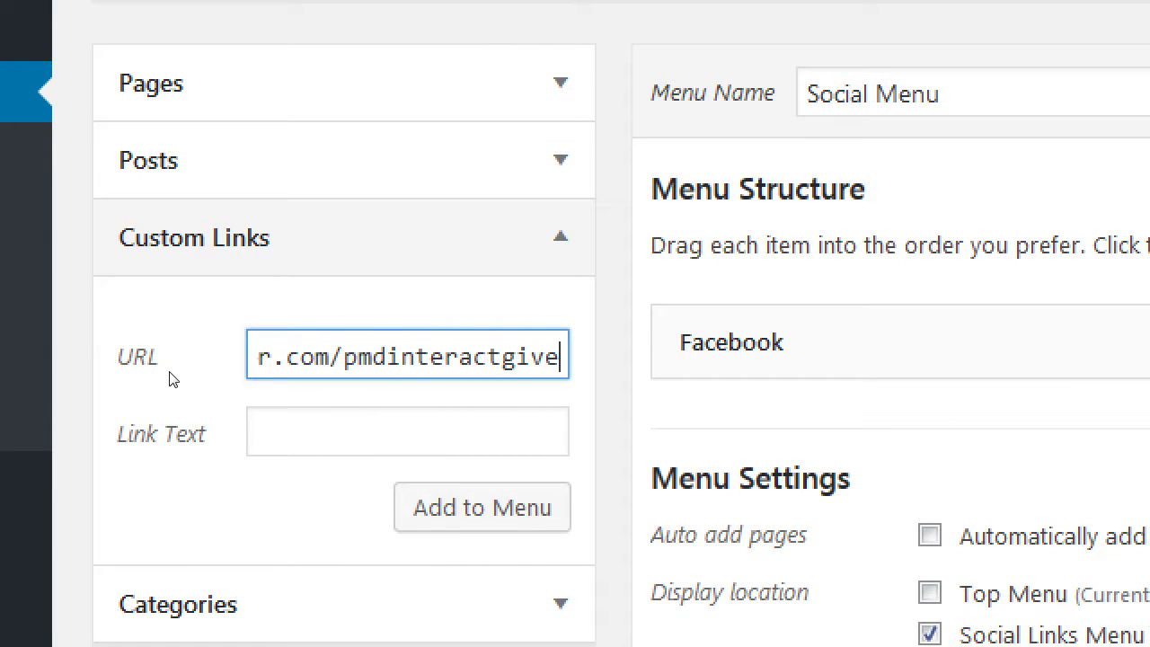
{"action": "key", "text": "BackSpace"}
{"action": "key", "text": "BackSpace"}
{"action": "key", "text": "BackSpace"}
{"action": "key", "text": "BackSpace"}
{"action": "type", "text": "ive"}
{"action": "key", "text": "Tab"}
{"action": "type", "text": "T"}
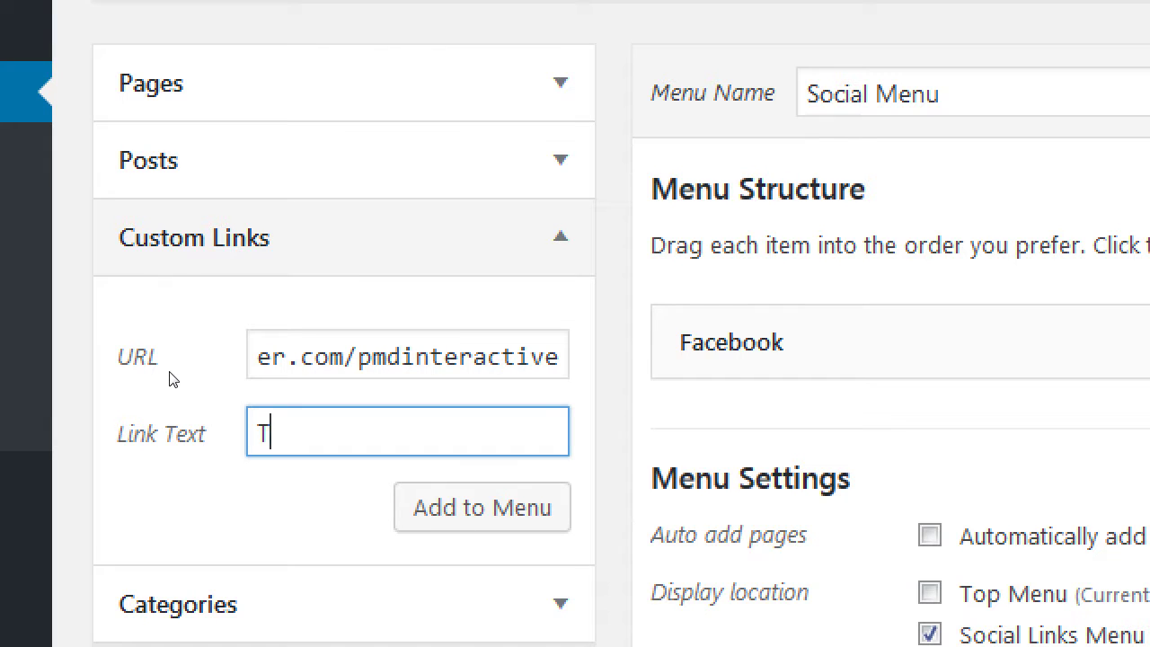
{"action": "type", "text": "witter"}
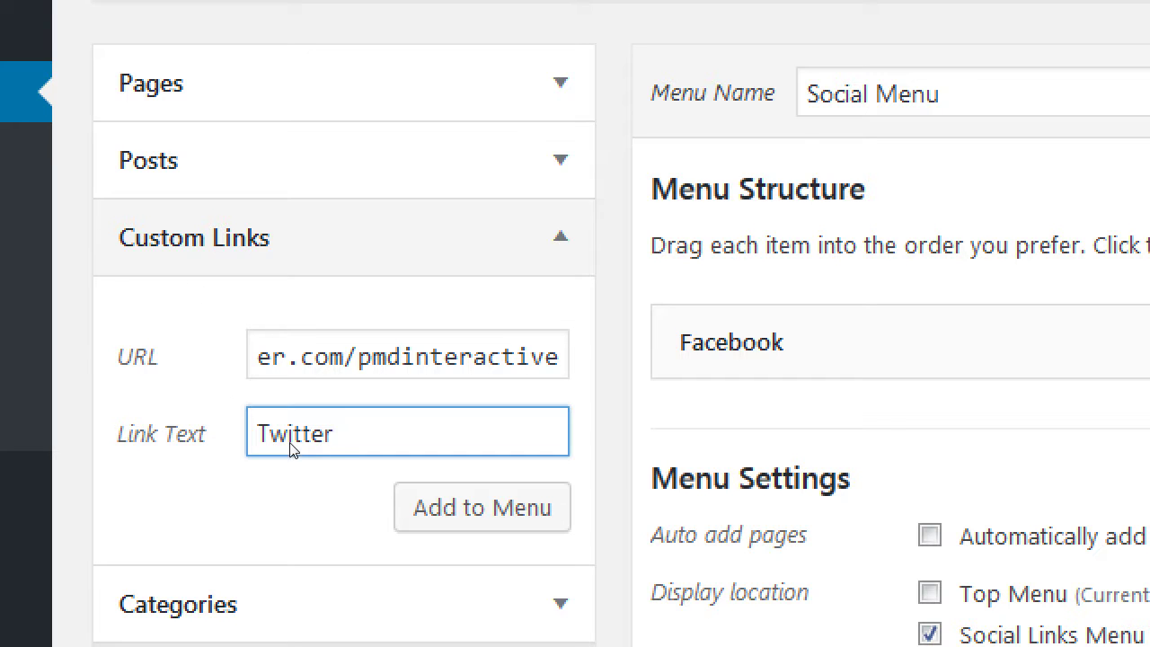
{"action": "left_click", "coordinate": [346, 449]}
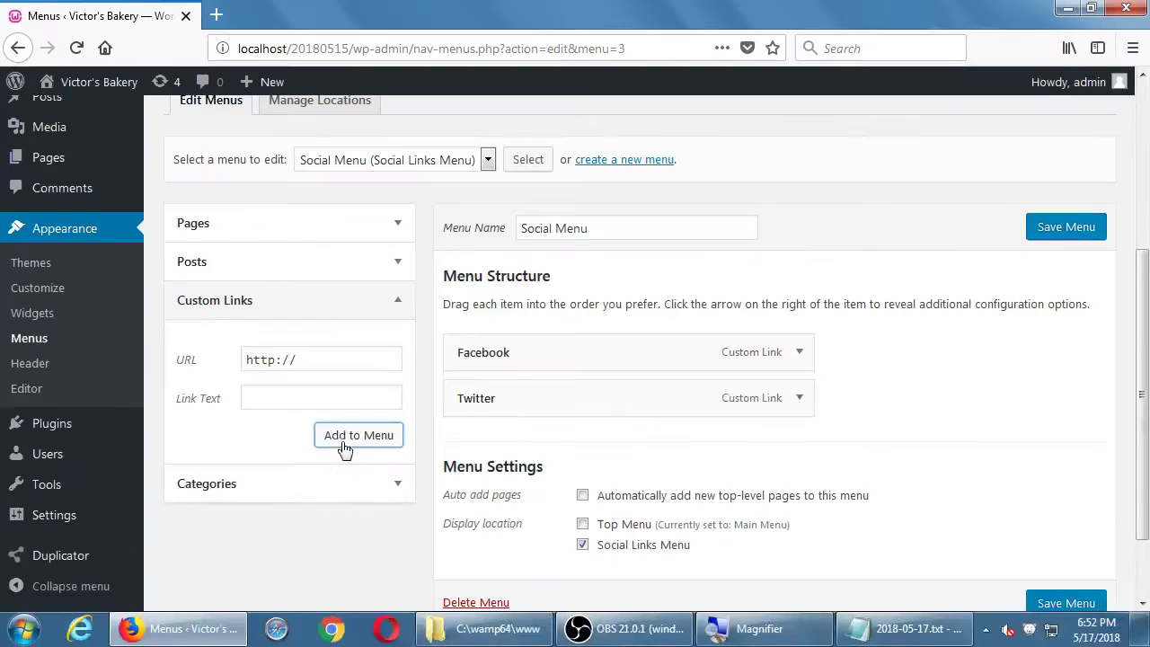
{"action": "left_click_drag", "start_coordinate": [531, 390], "coordinate": [528, 333]}
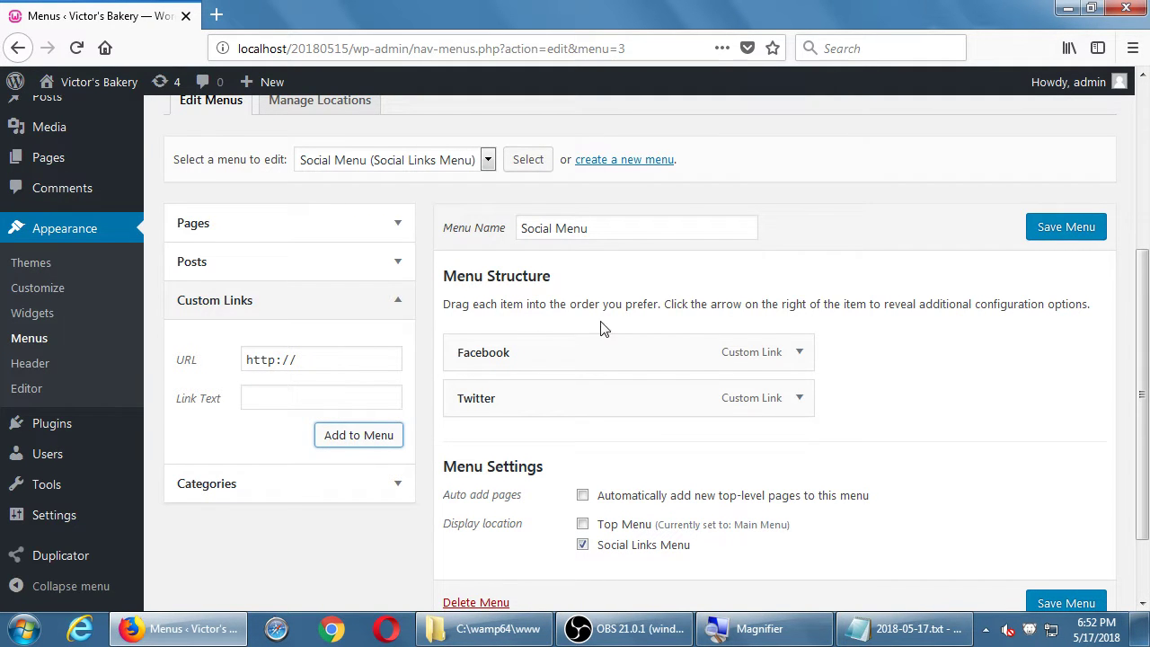
{"action": "left_click", "coordinate": [1067, 227]}
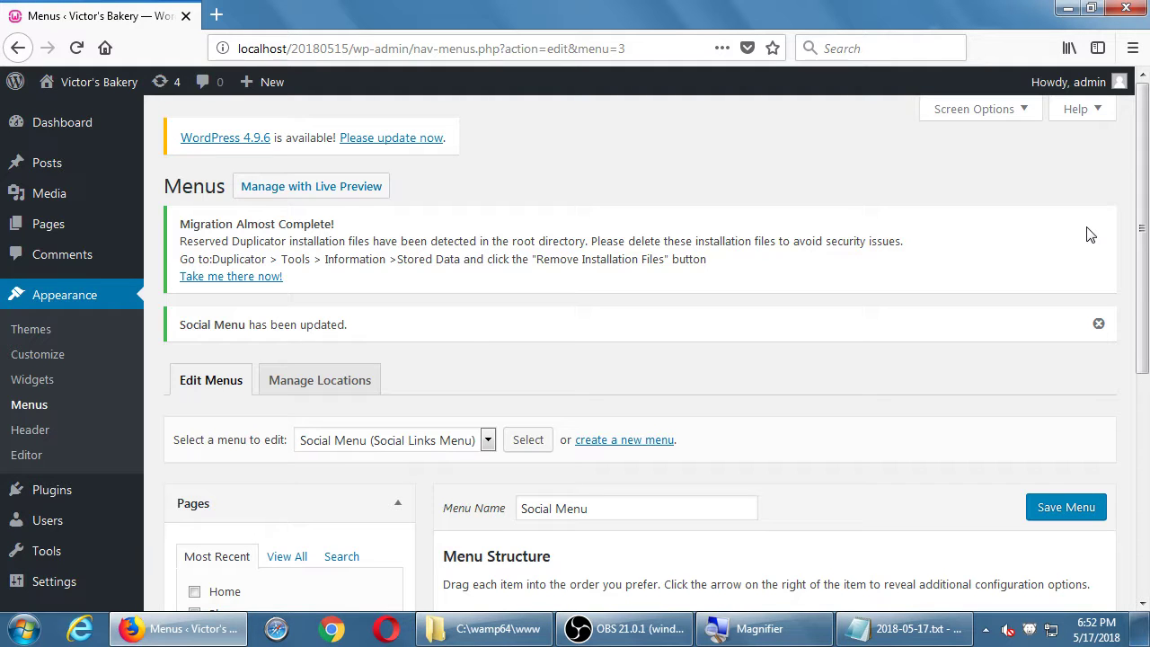
{"action": "scroll", "coordinate": [984, 340], "scroll_direction": "down", "scroll_amount": 5}
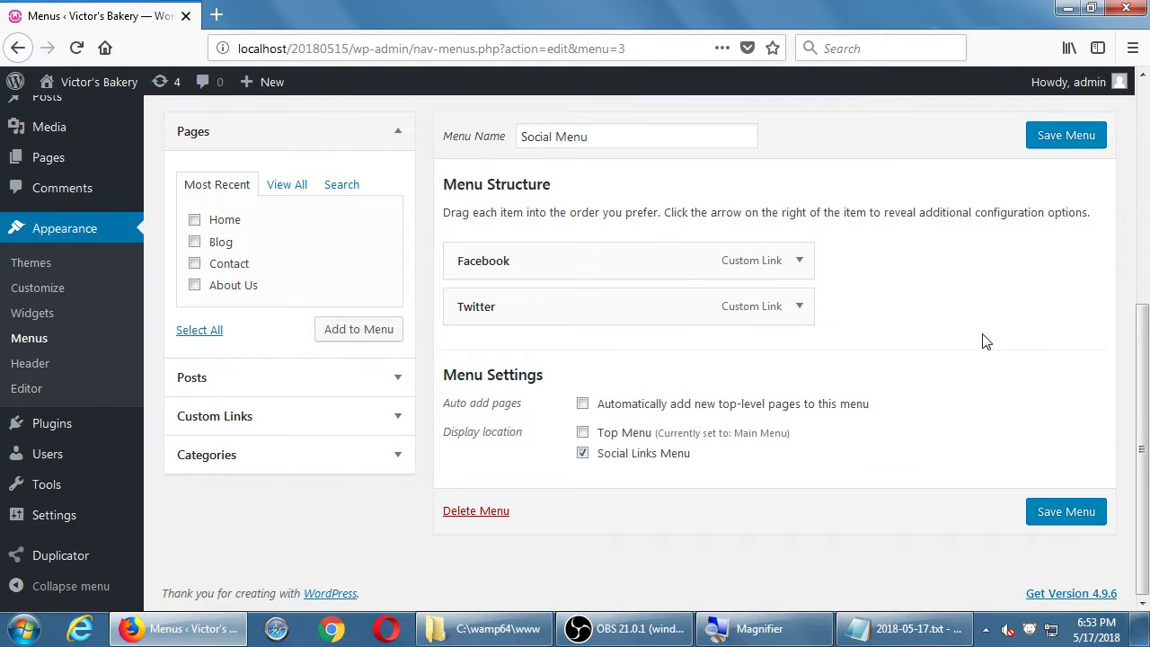
{"action": "mouse_move", "coordinate": [95, 87]}
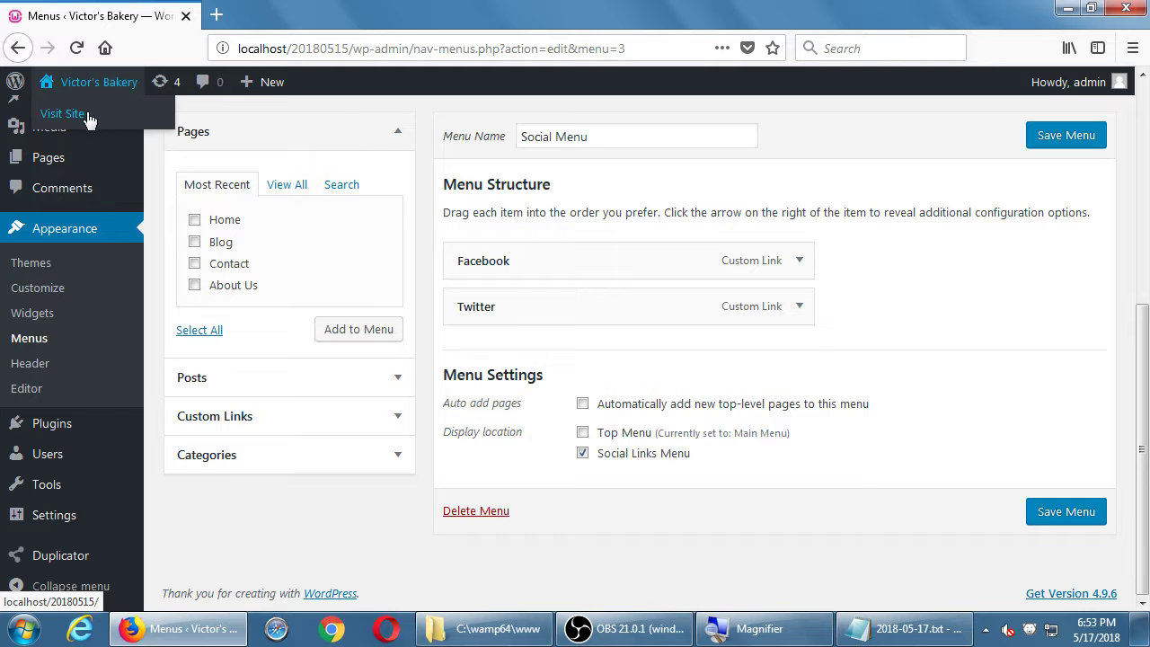
- Open the live bakery site in a new tab and scroll down to its footer
{"action": "middle_click", "coordinate": [89, 117]}
{"action": "left_click", "coordinate": [288, 15]}
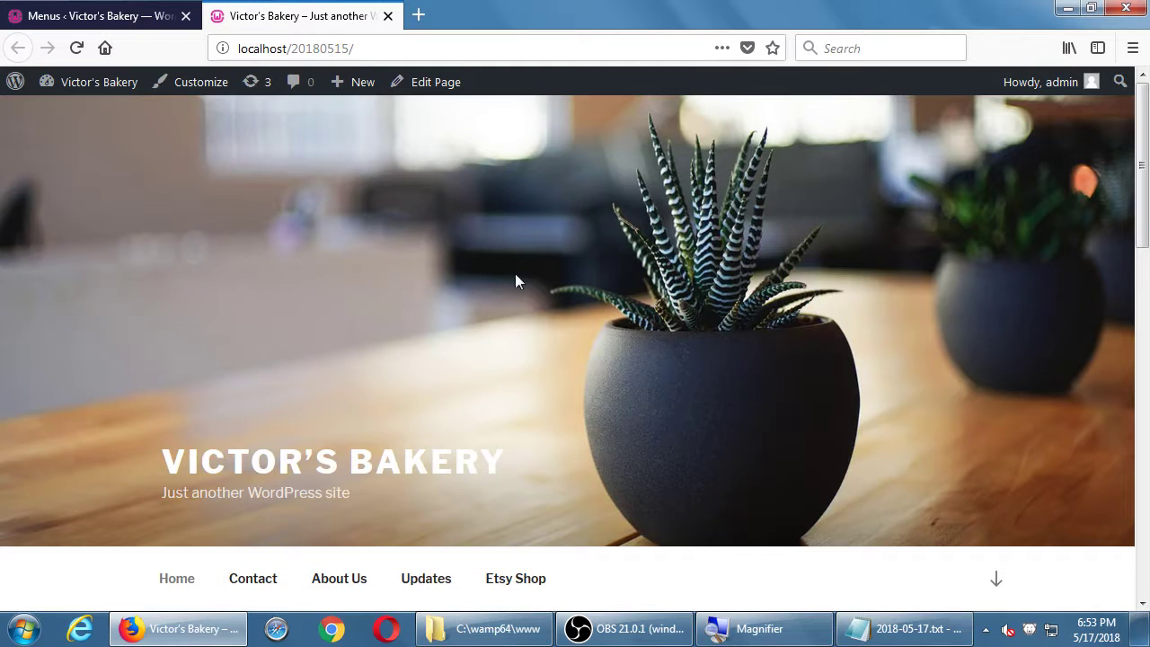
{"action": "scroll", "coordinate": [515, 281], "scroll_direction": "down", "scroll_amount": 5}
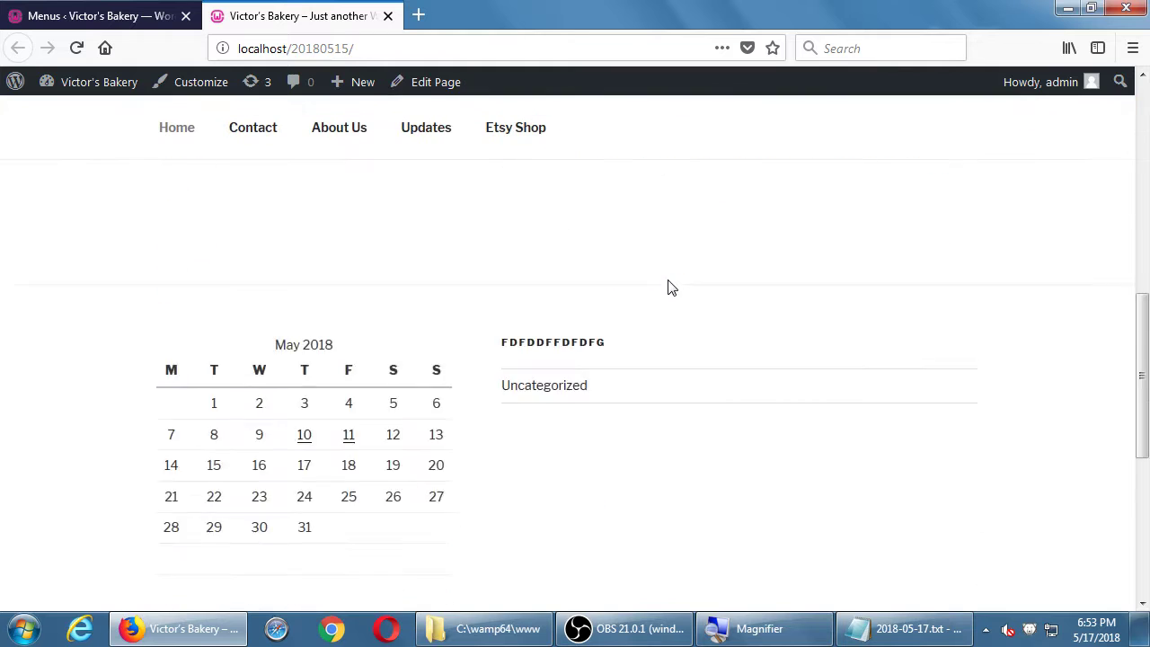
{"action": "scroll", "coordinate": [669, 286], "scroll_direction": "down", "scroll_amount": 2}
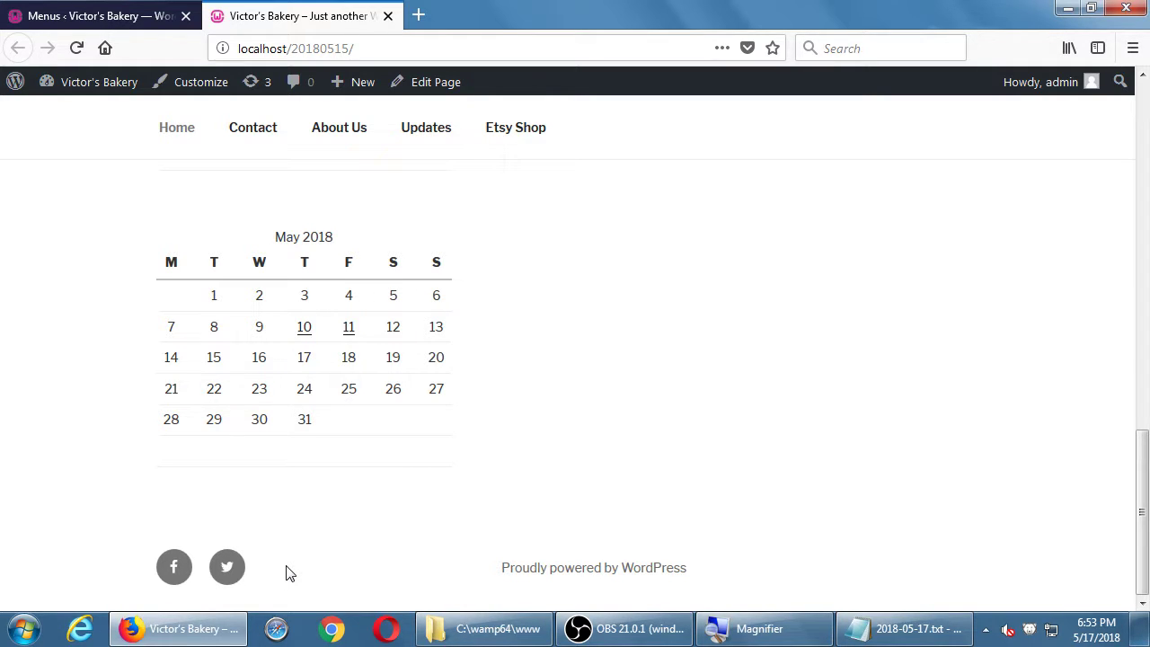
{"action": "left_click", "coordinate": [73, 16]}
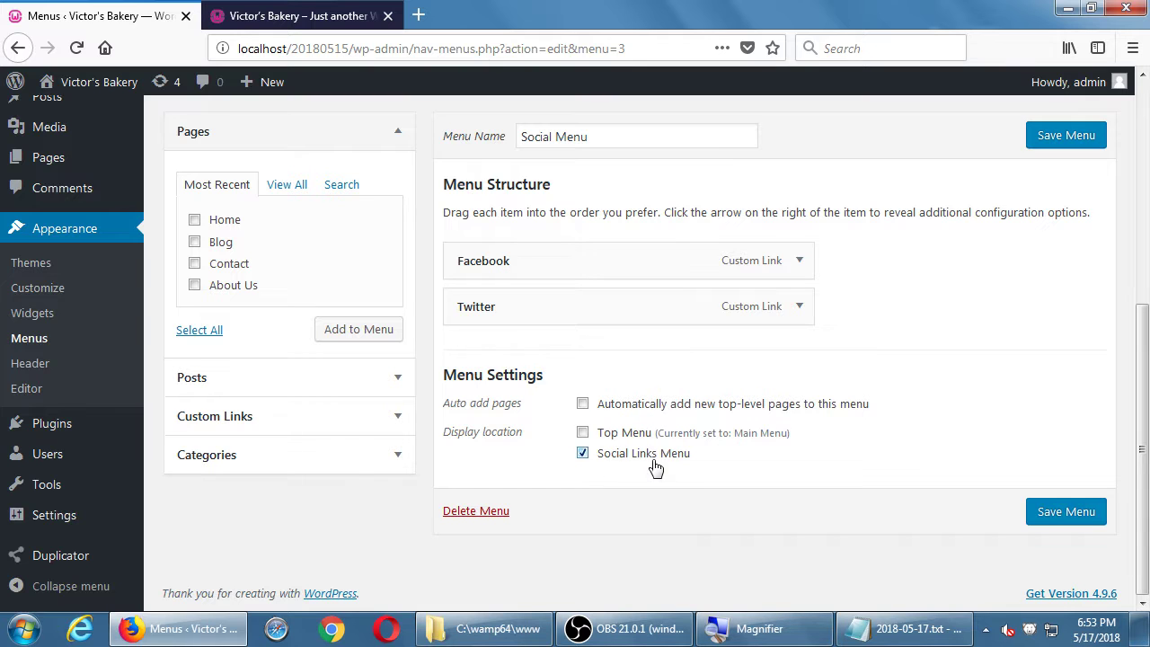
{"action": "left_click", "coordinate": [313, 18]}
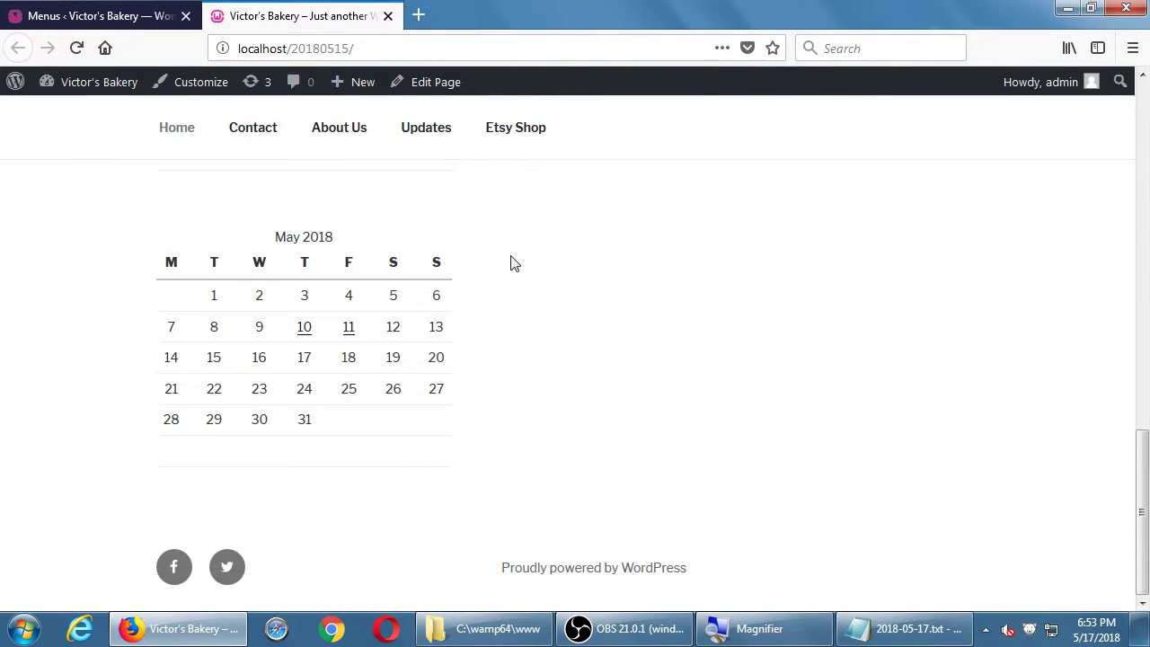
{"action": "left_click", "coordinate": [130, 27]}
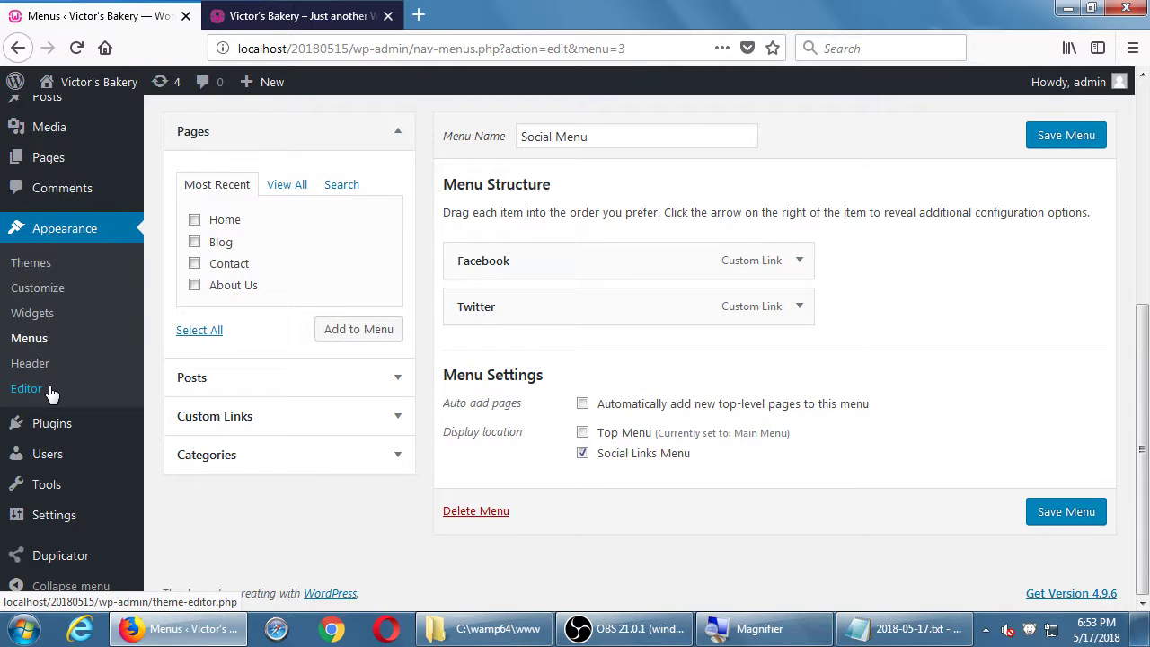
{"action": "left_click", "coordinate": [313, 15]}
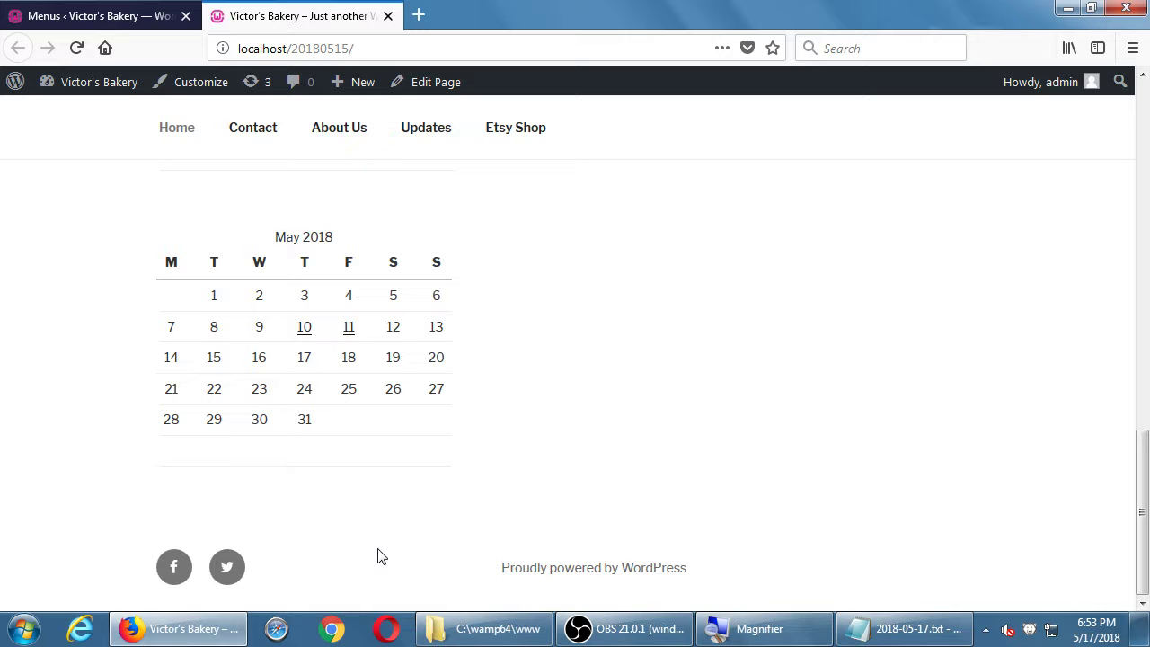
- Test the footer Twitter and Facebook icons, returning to the site each time, then back to Menus
{"action": "left_click", "coordinate": [228, 566]}
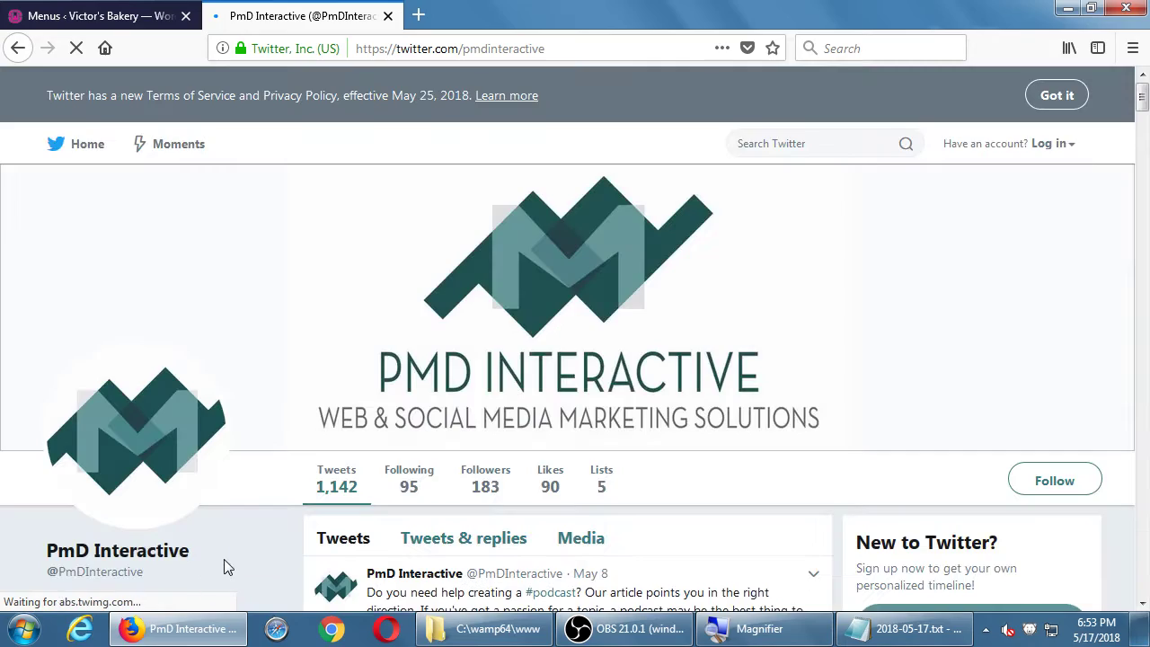
{"action": "scroll", "coordinate": [540, 340], "scroll_direction": "down", "scroll_amount": 5}
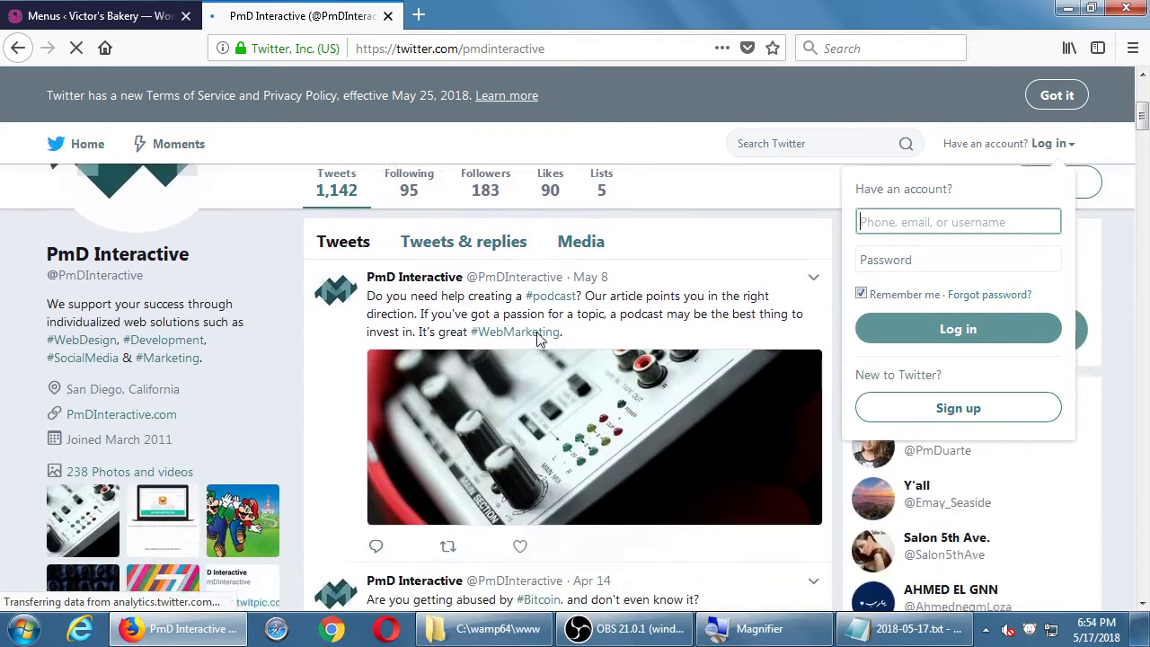
{"action": "left_click", "coordinate": [18, 48]}
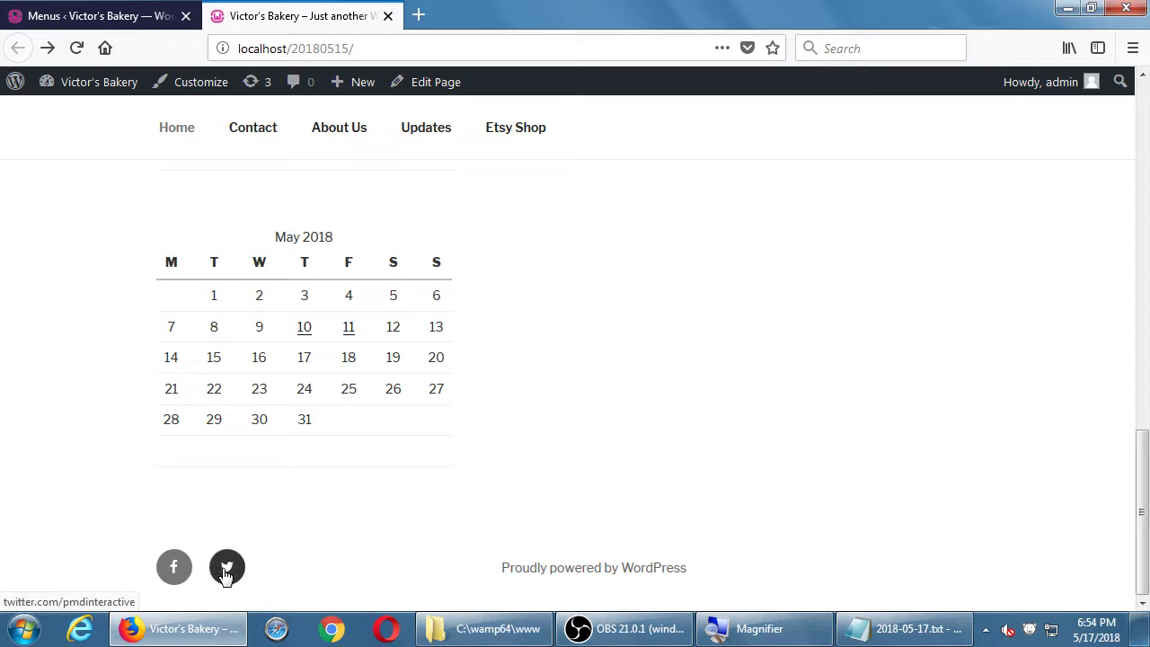
{"action": "left_click", "coordinate": [175, 573]}
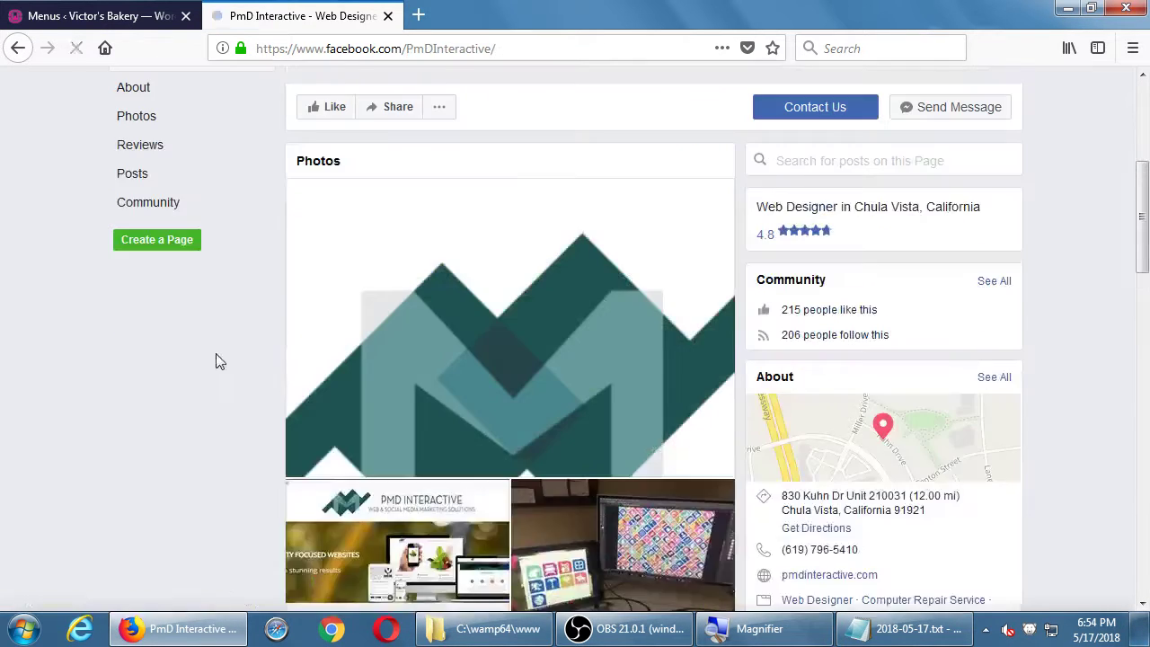
{"action": "left_click", "coordinate": [18, 48]}
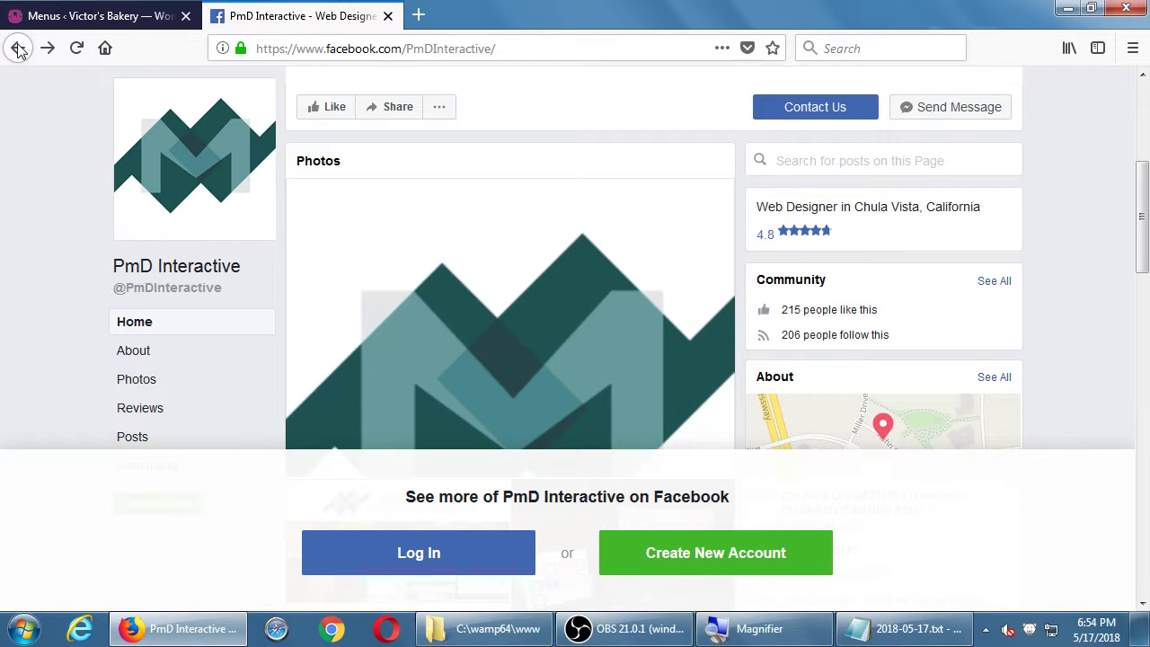
{"action": "left_click", "coordinate": [18, 47]}
{"action": "left_click", "coordinate": [51, 29]}
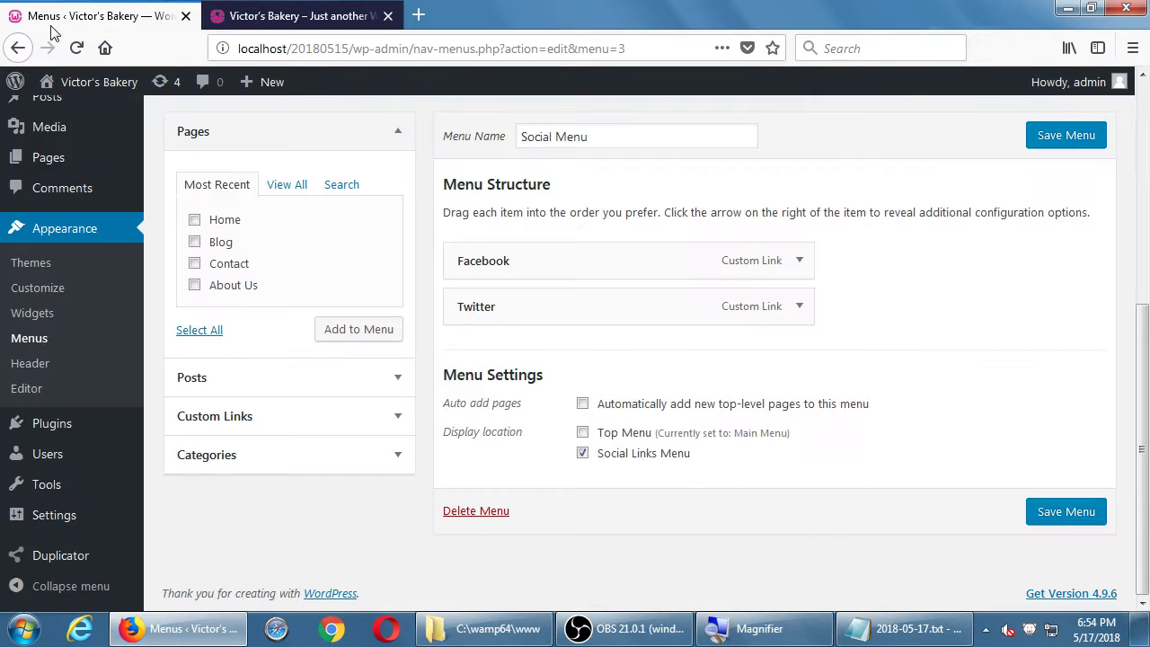
- Tick 'Open link in a new tab' on both the Twitter and Facebook menu items
{"action": "left_click", "coordinate": [798, 308]}
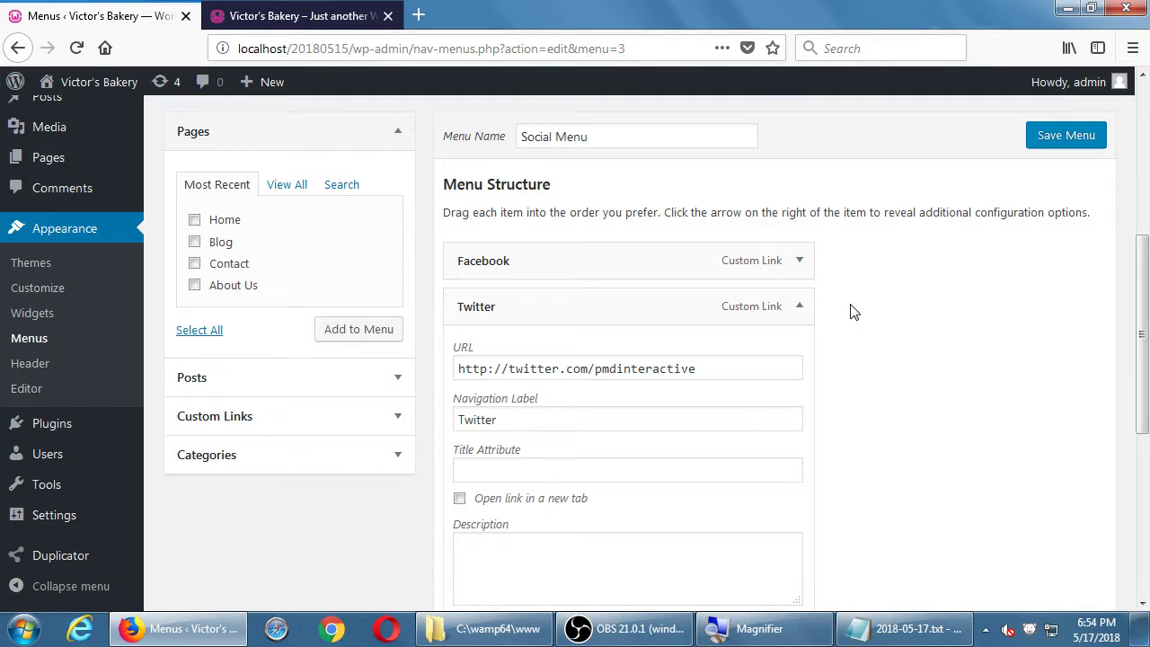
{"action": "left_click", "coordinate": [563, 502]}
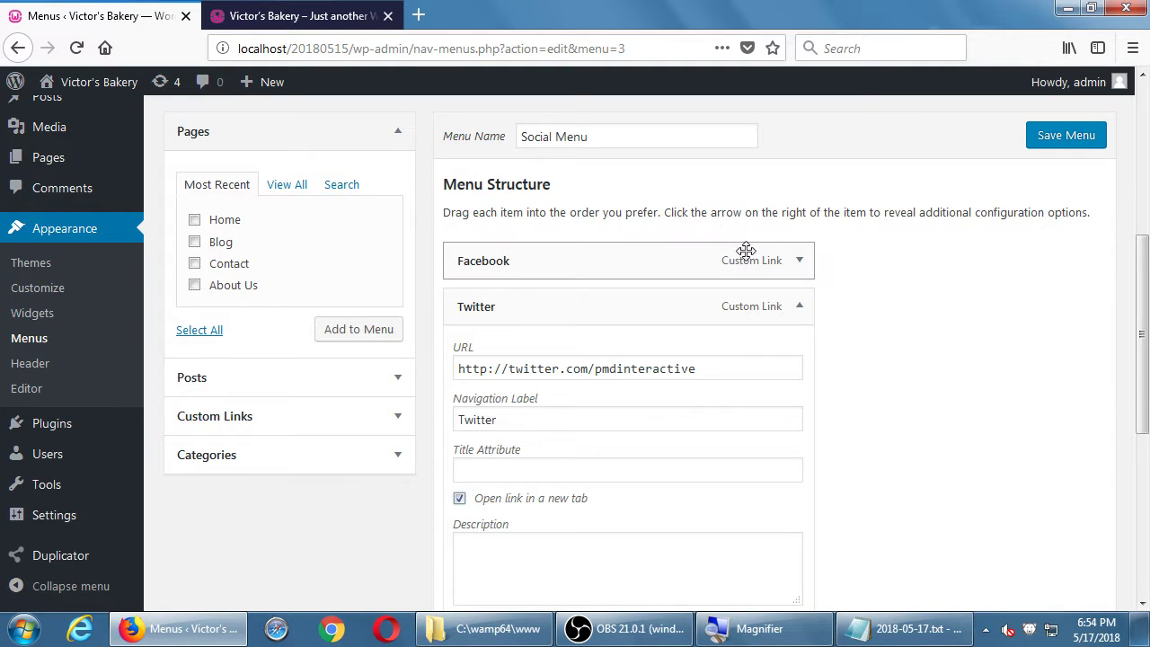
{"action": "left_click", "coordinate": [799, 259]}
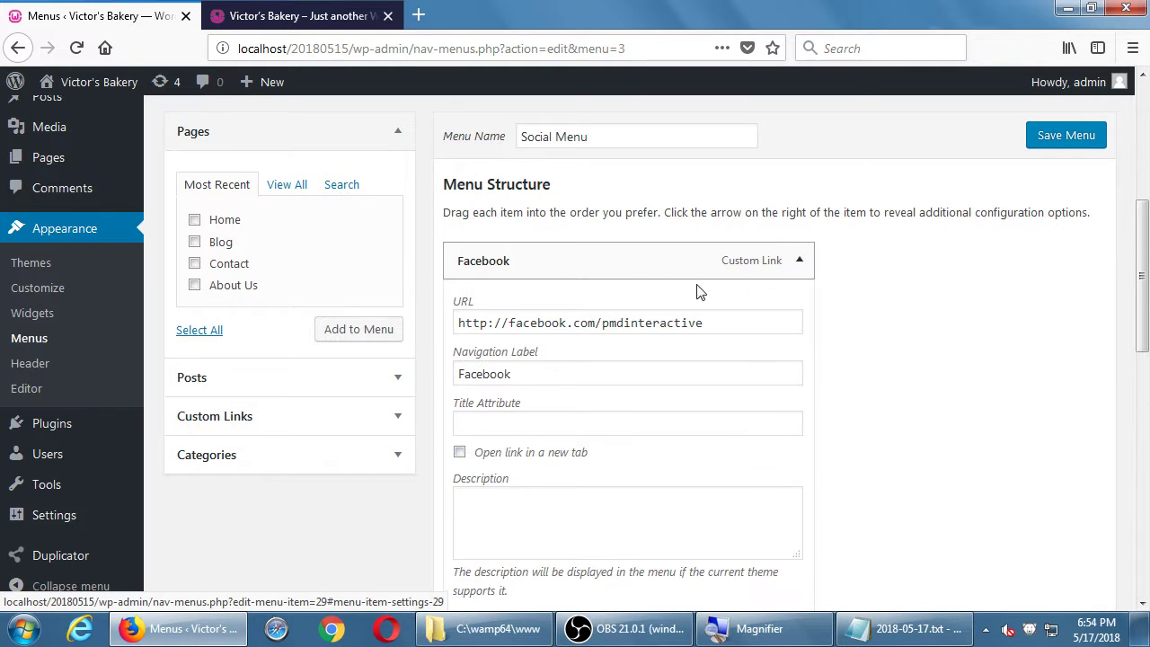
{"action": "left_click", "coordinate": [526, 456]}
{"action": "left_click", "coordinate": [246, 420]}
{"action": "left_click", "coordinate": [353, 267]}
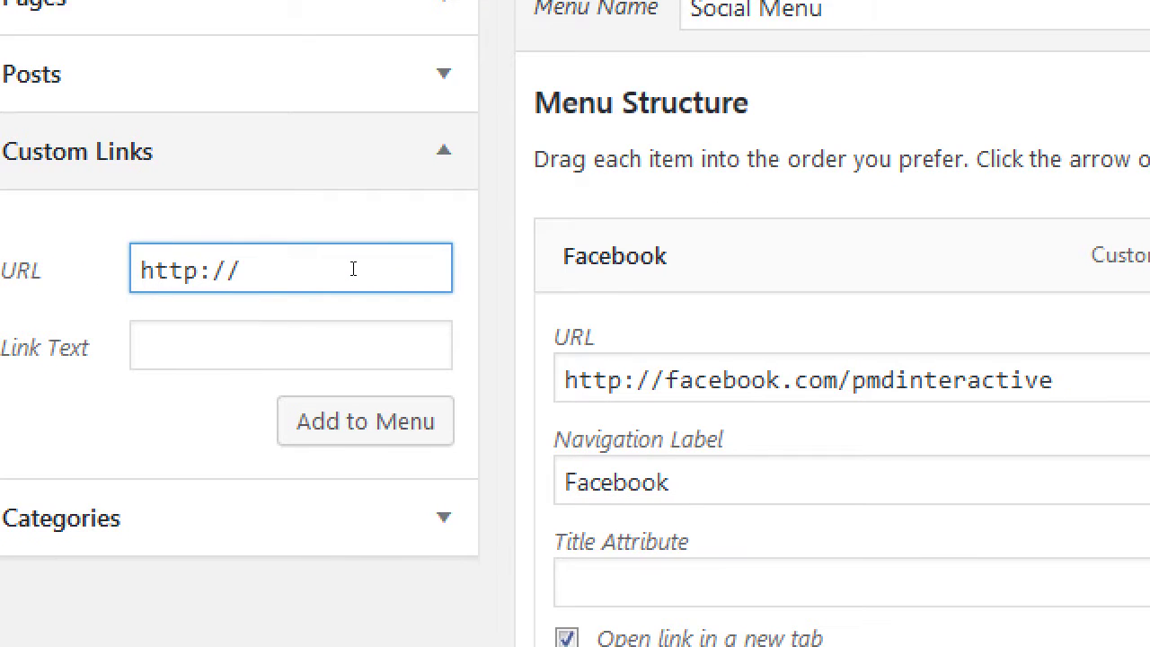
- Add a 'YouTube' custom link to youtube.com/pmdinteractive and save the Social Menu
{"action": "type", "text": "youtube.com;"}
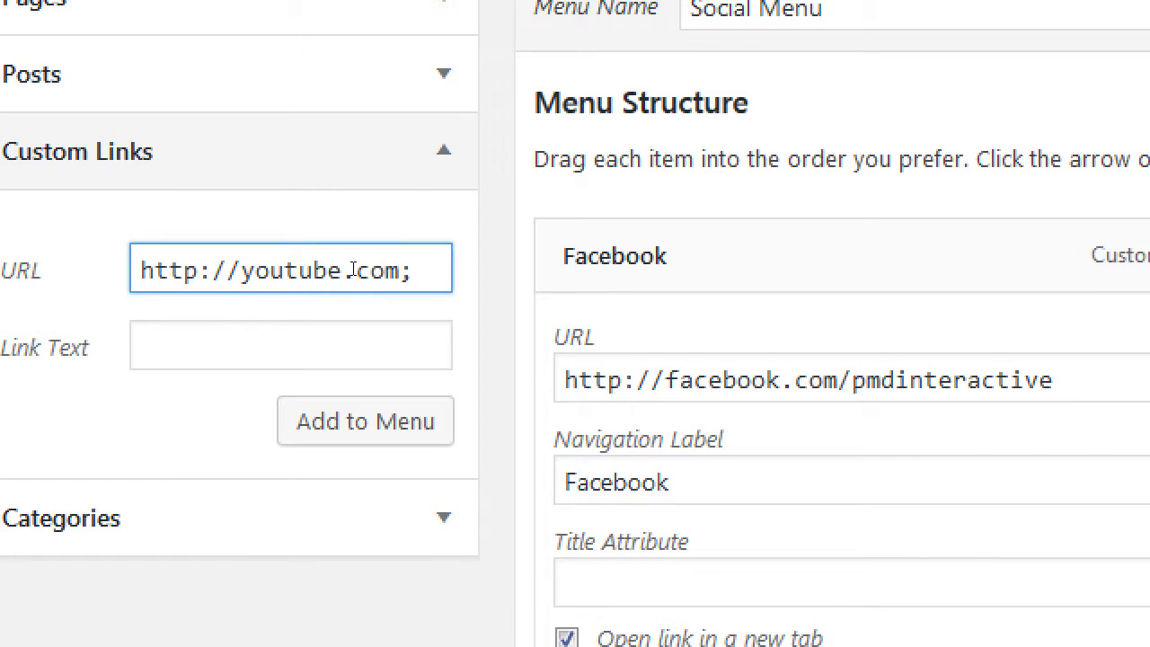
{"action": "key", "text": "BackSpace"}
{"action": "type", "text": "/pmdinterqac"}
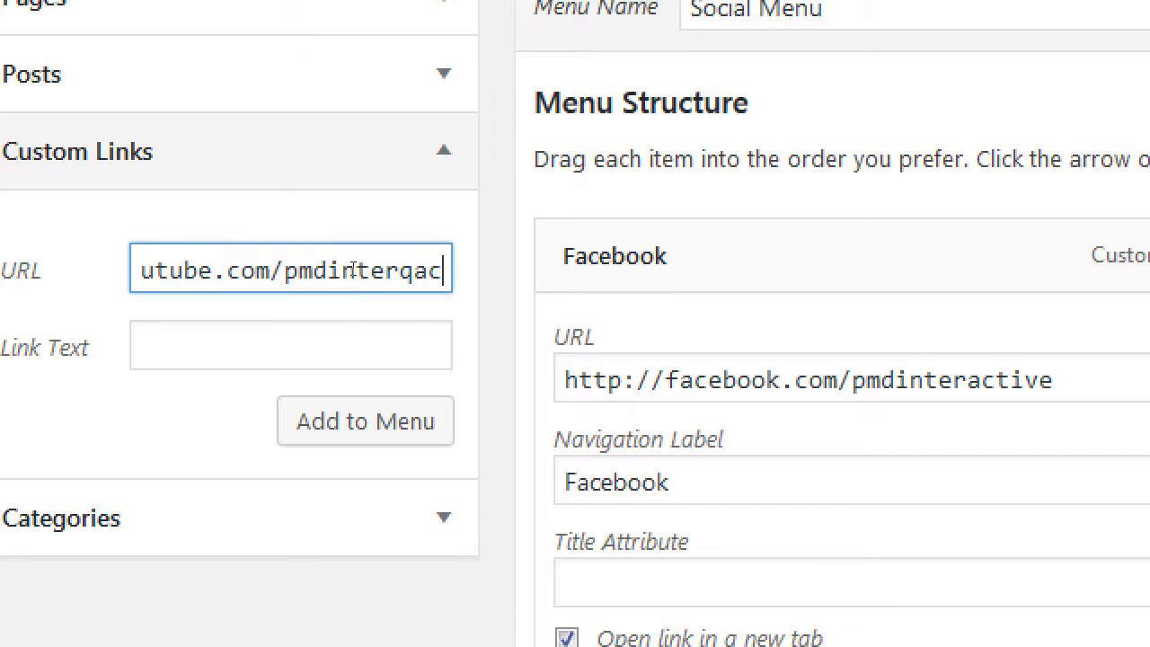
{"action": "type", "text": "ti"}
{"action": "key", "text": "BackSpace"}
{"action": "key", "text": "BackSpace"}
{"action": "key", "text": "BackSpace"}
{"action": "key", "text": "BackSpace"}
{"action": "key", "text": "BackSpace"}
{"action": "type", "text": "activ"}
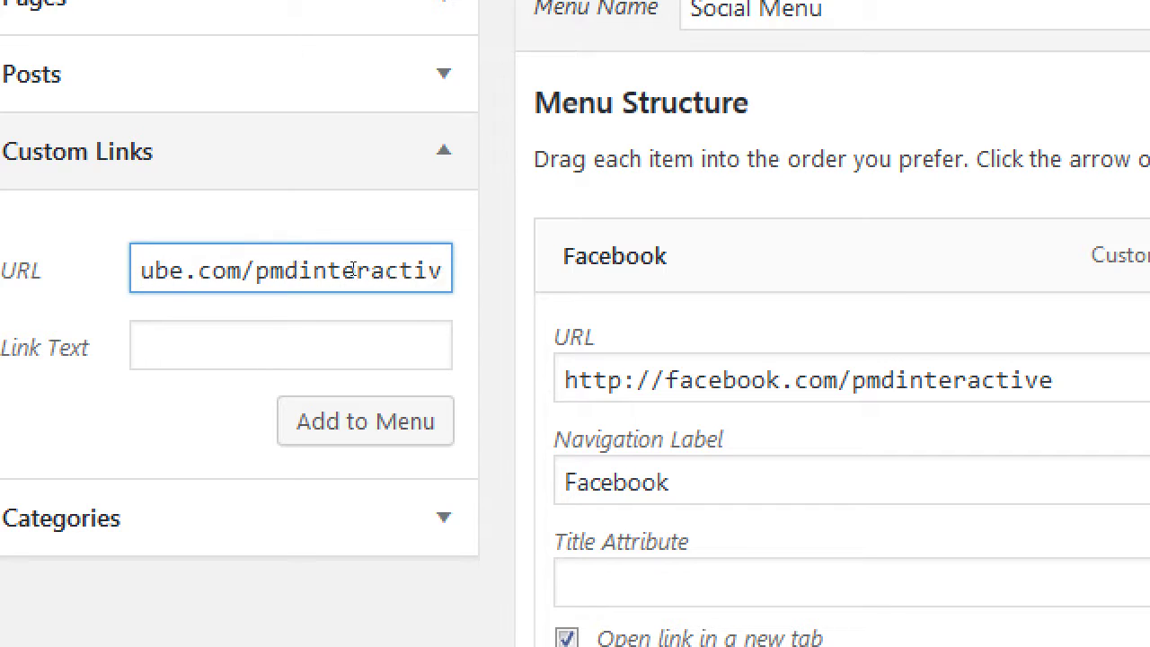
{"action": "type", "text": "e"}
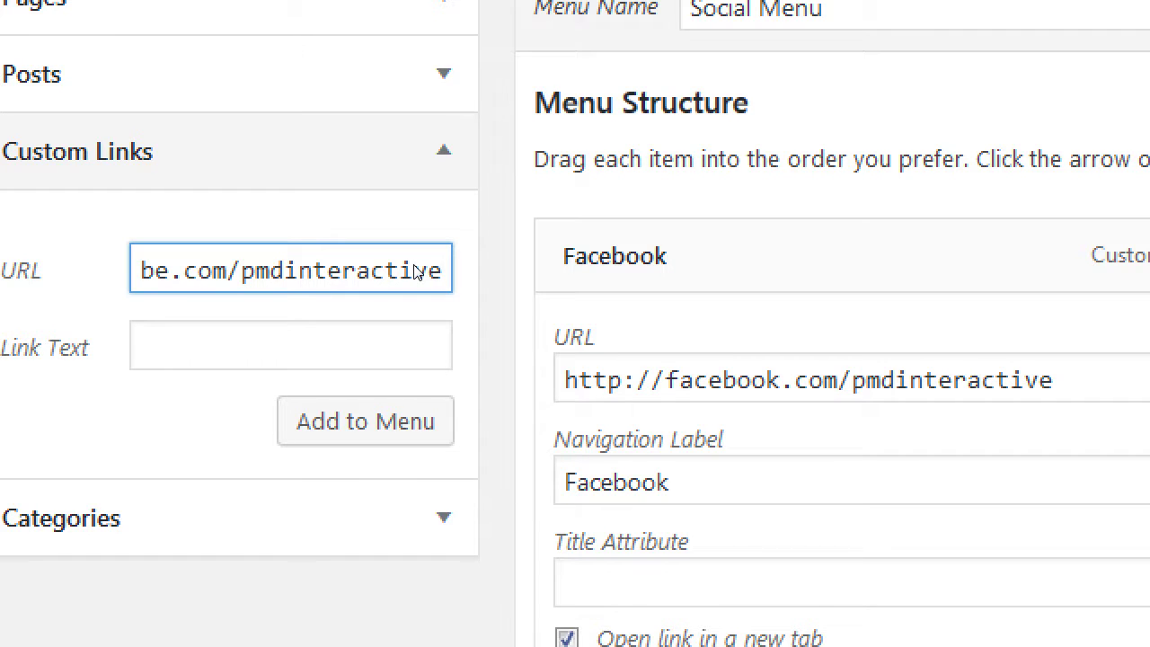
{"action": "key", "text": "Tab"}
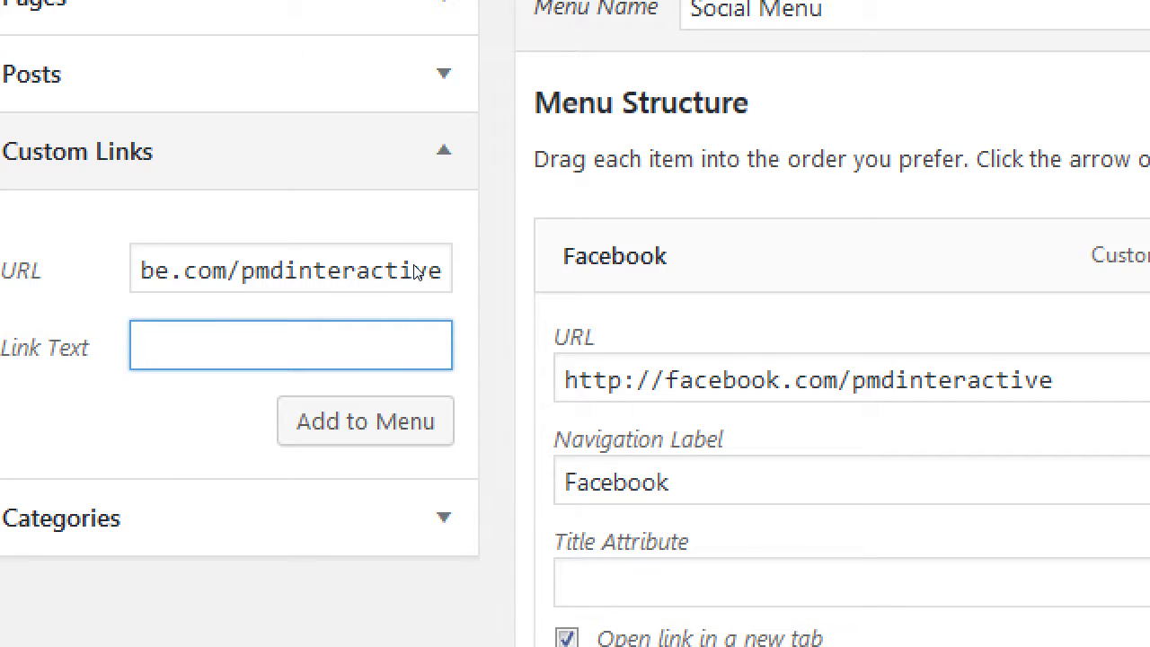
{"action": "type", "text": "YouT"}
{"action": "type", "text": "u"}
{"action": "key", "text": "BackSpace"}
{"action": "type", "text": "Tub"}
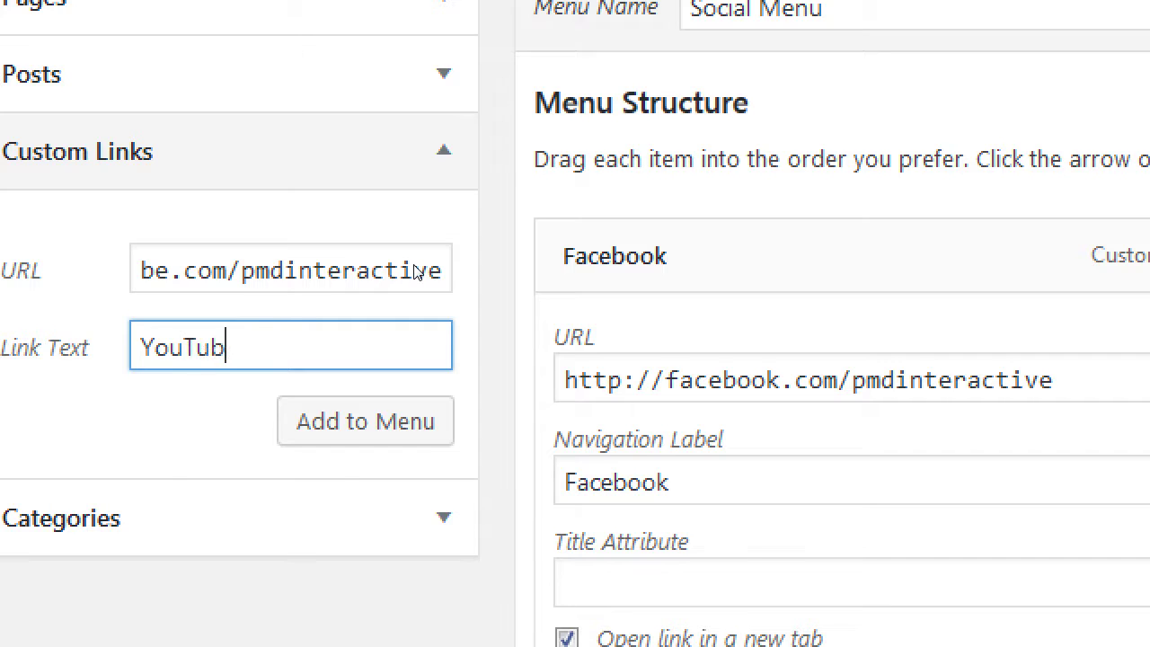
{"action": "type", "text": "e"}
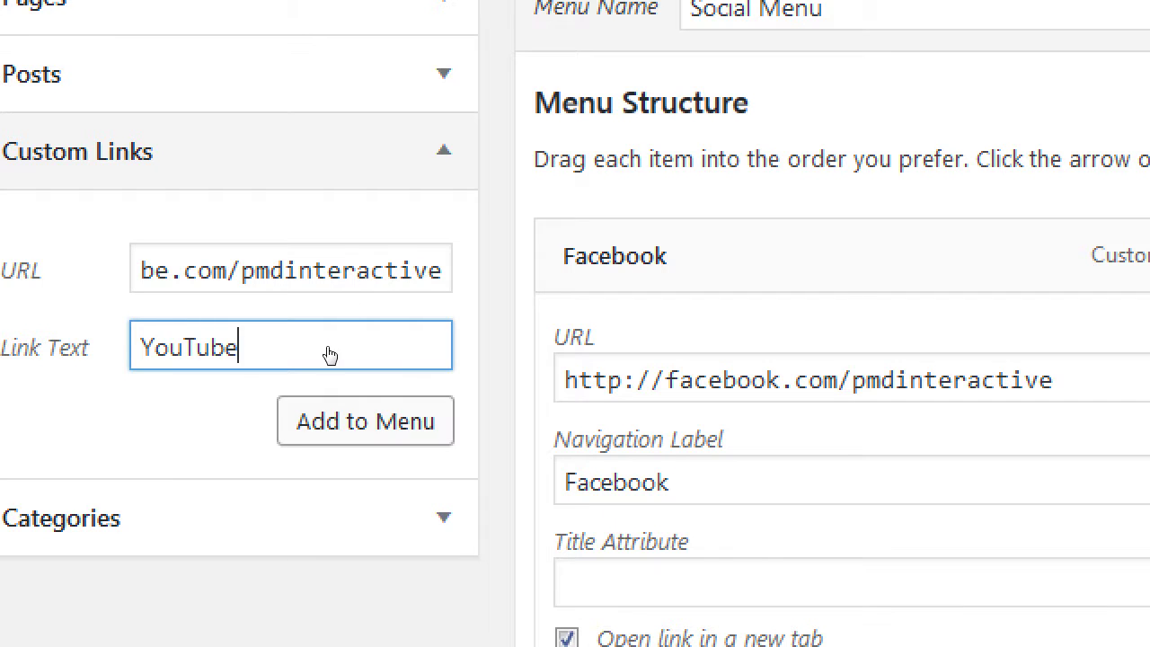
{"action": "key", "text": "Return"}
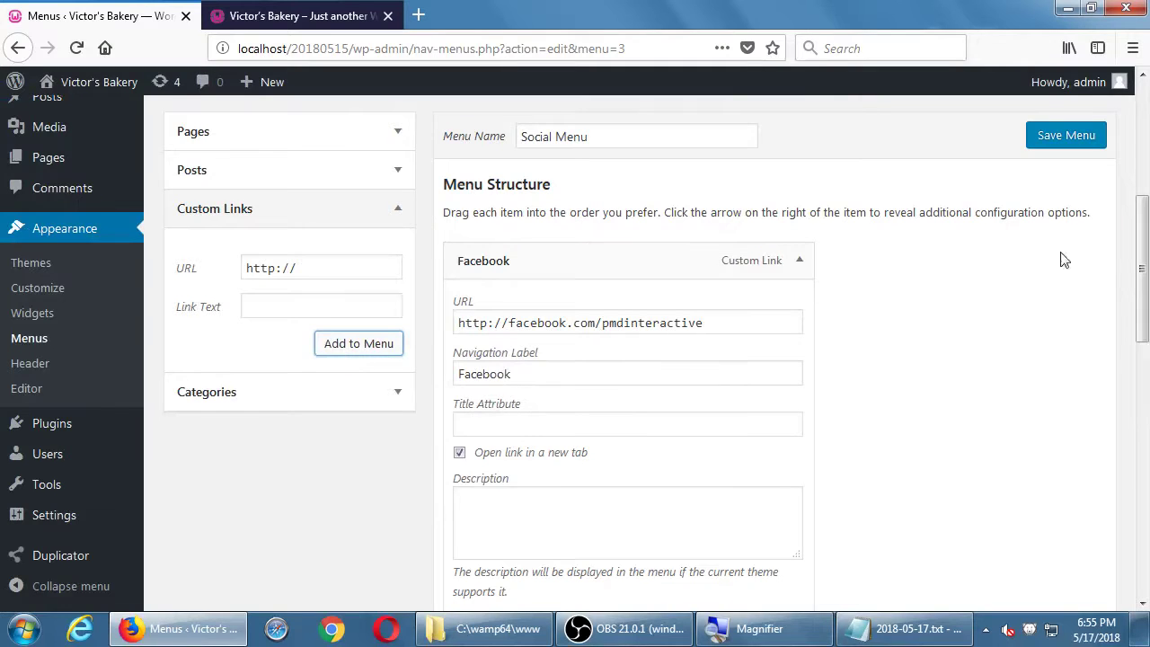
{"action": "left_click", "coordinate": [1087, 144]}
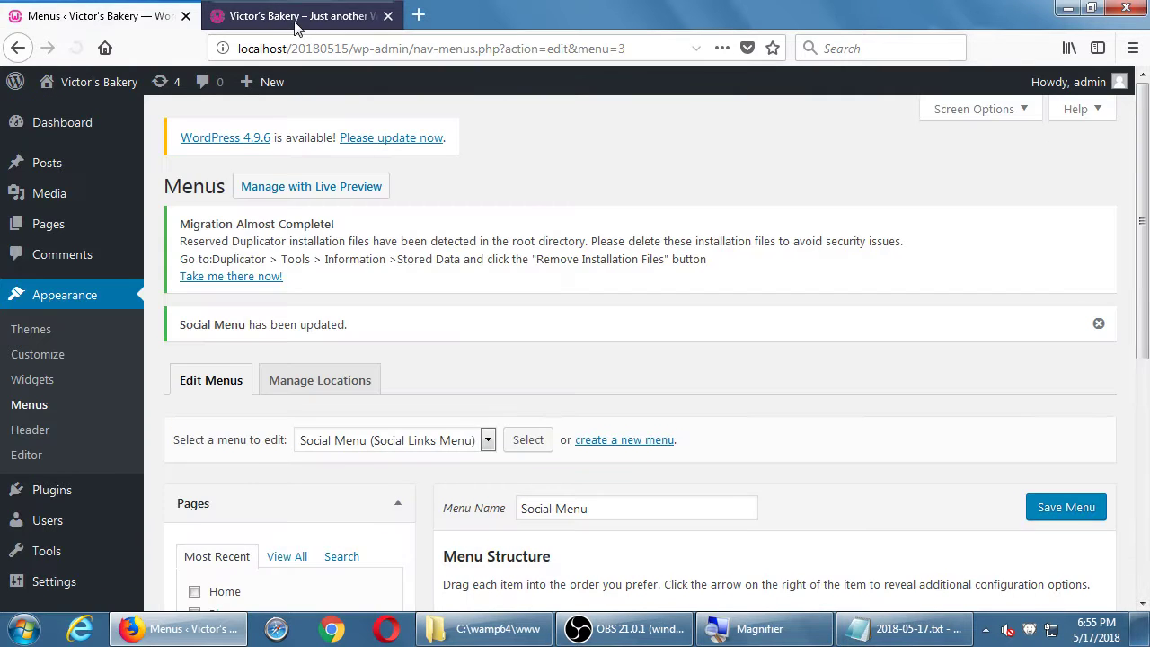
{"action": "left_click", "coordinate": [286, 20]}
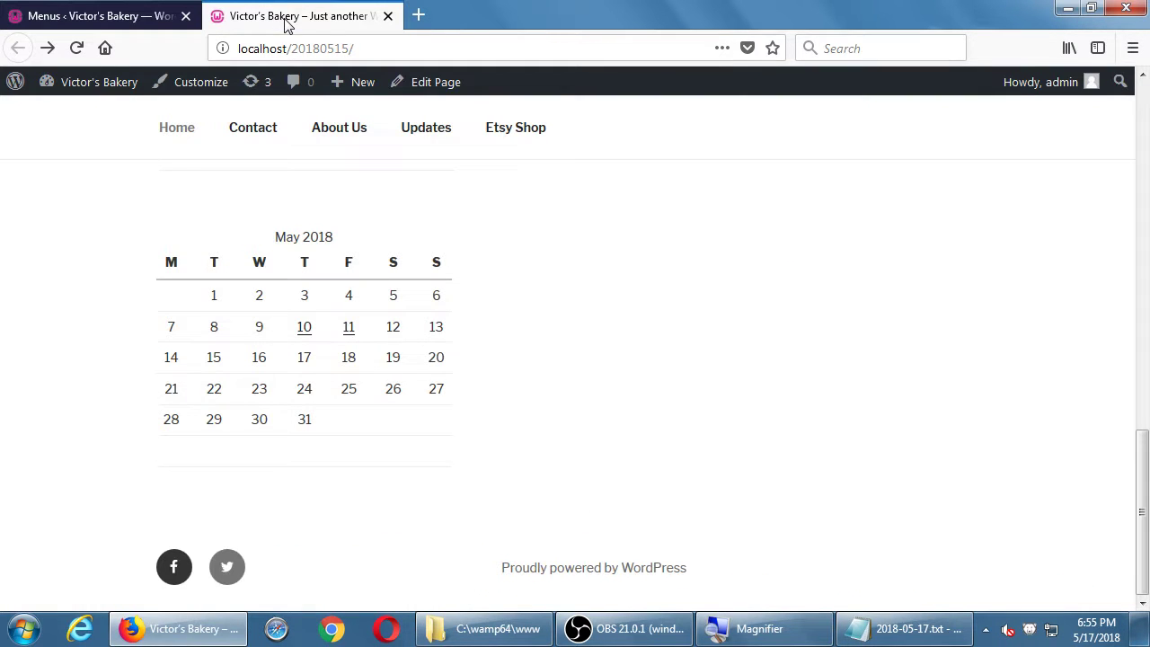
- Reload the live site to show Facebook, Twitter and YouTube footer icons, glancing at the Notepad notes
{"action": "left_click", "coordinate": [79, 47]}
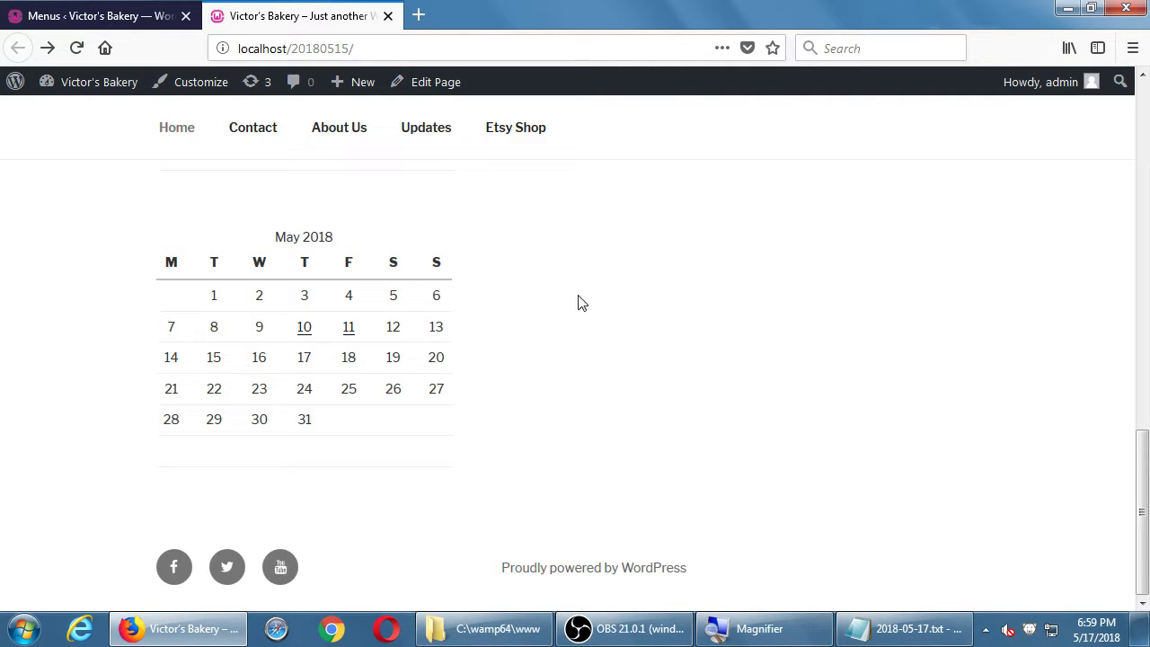
{"action": "left_click", "coordinate": [903, 629]}
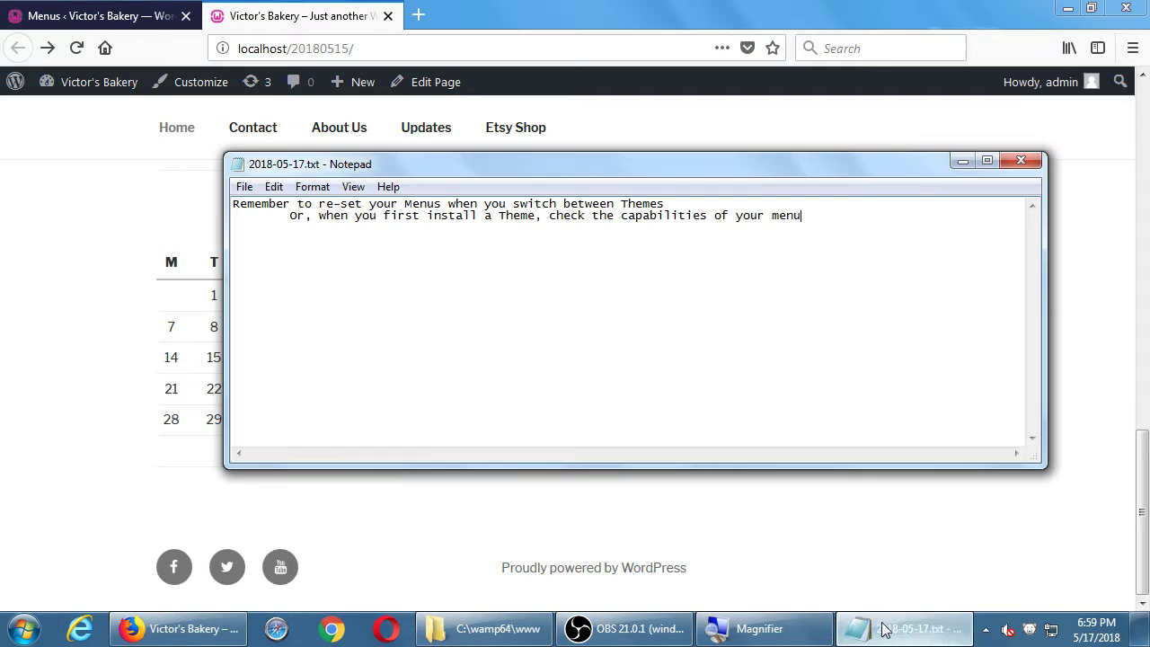
{"action": "double_click", "coordinate": [565, 204]}
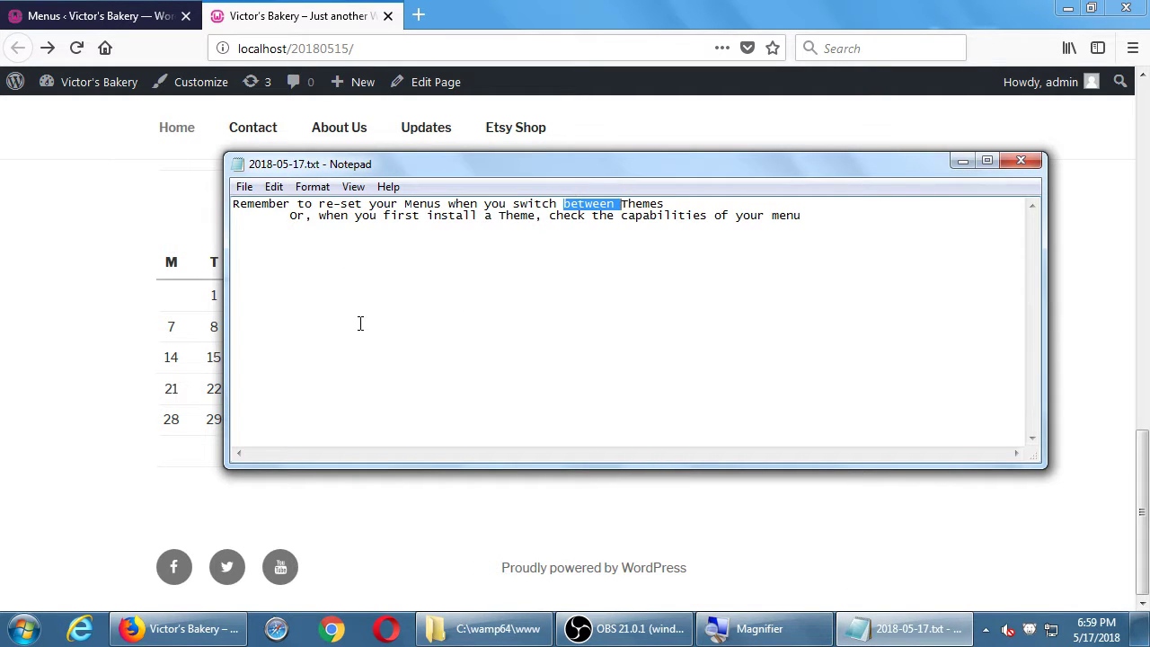
{"action": "left_click", "coordinate": [29, 284]}
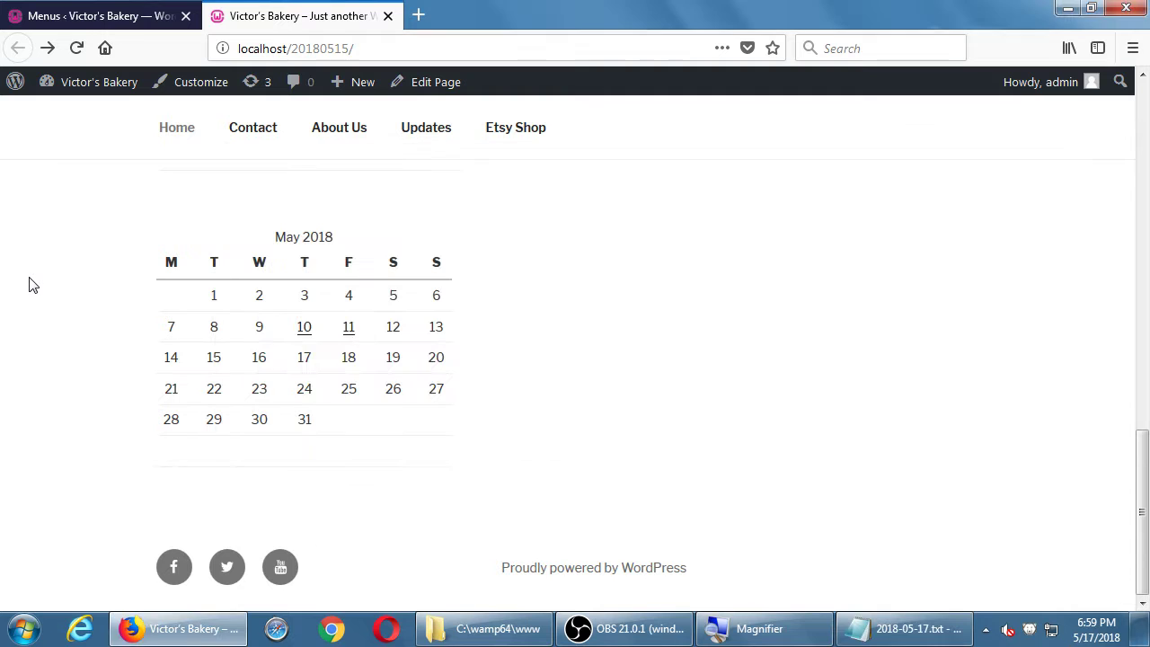
- Activate the Twenty Sixteen theme from Appearance > Themes
{"action": "left_click", "coordinate": [88, 27]}
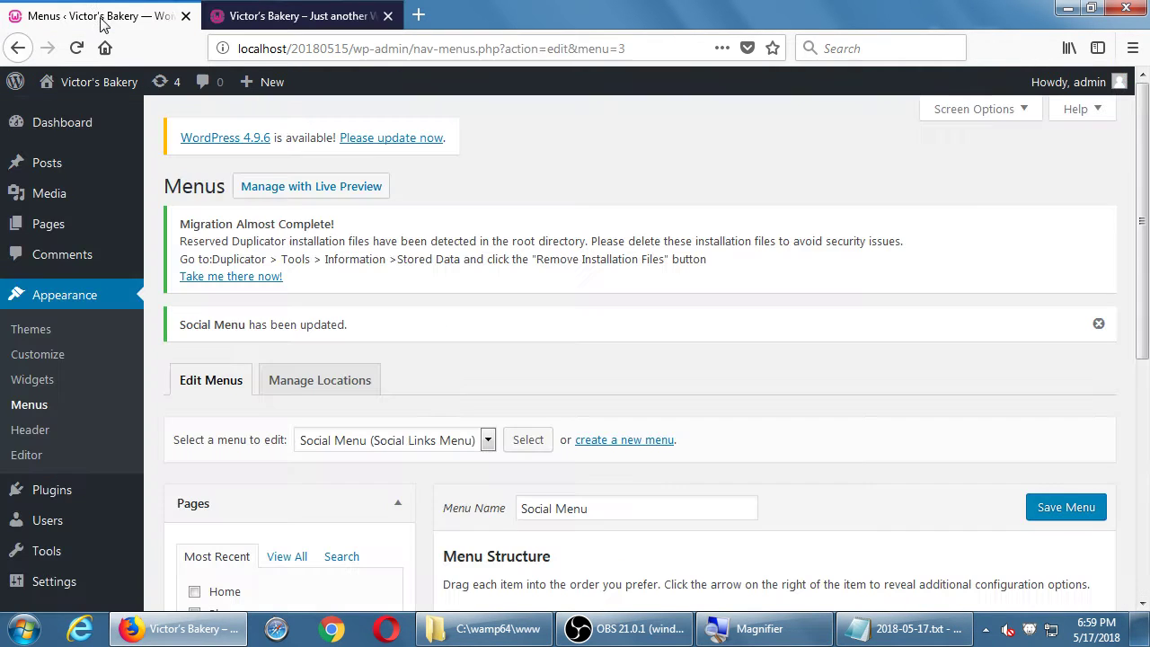
{"action": "left_click", "coordinate": [45, 329]}
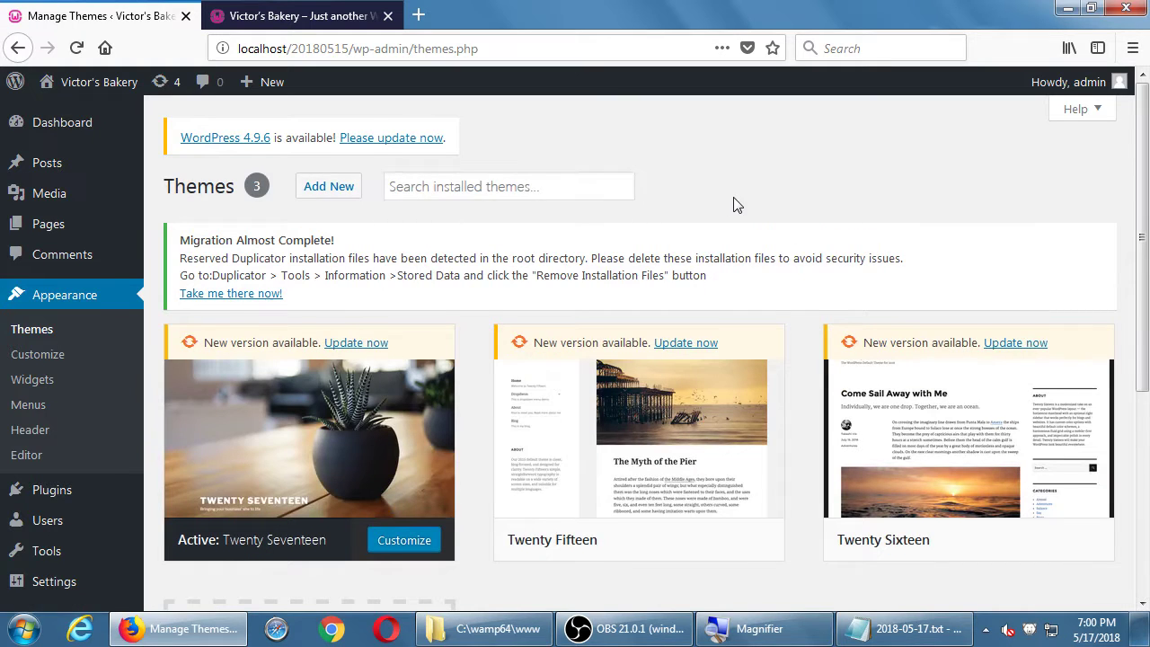
{"action": "scroll", "coordinate": [737, 203], "scroll_direction": "down", "scroll_amount": 1}
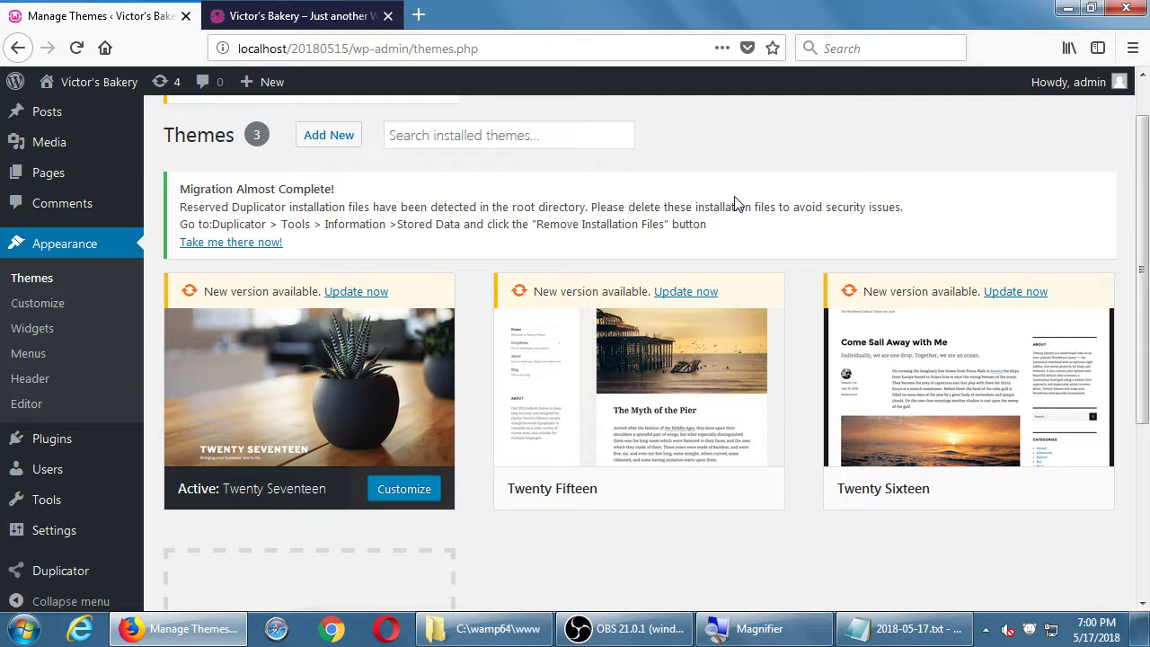
{"action": "mouse_move", "coordinate": [961, 400]}
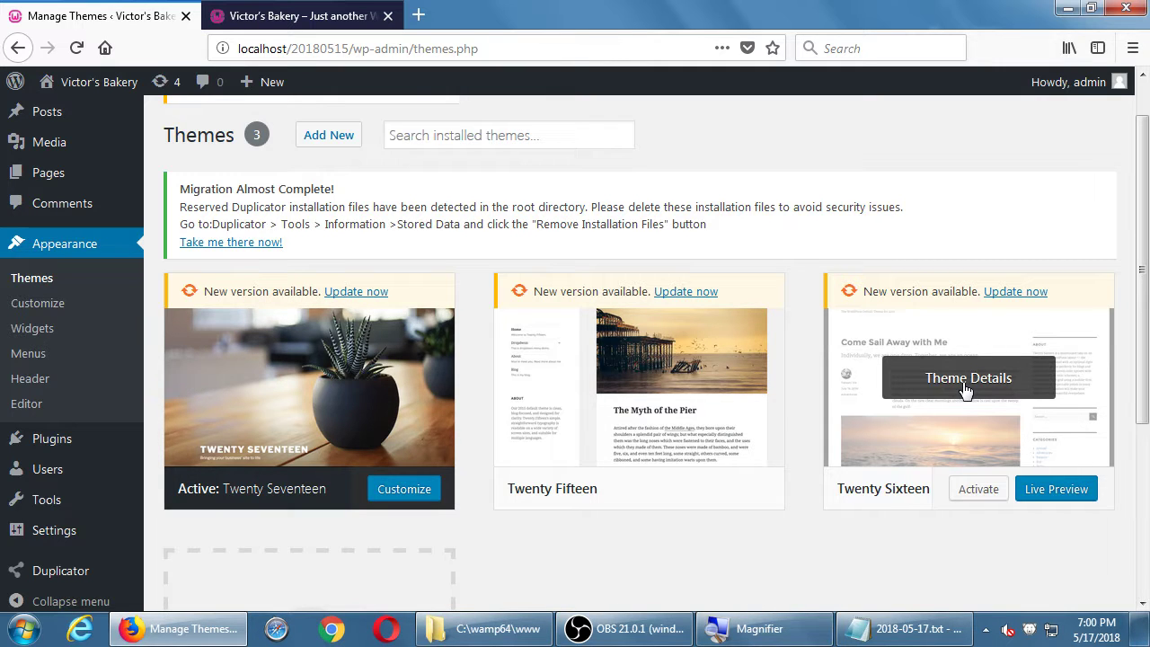
{"action": "left_click", "coordinate": [973, 495]}
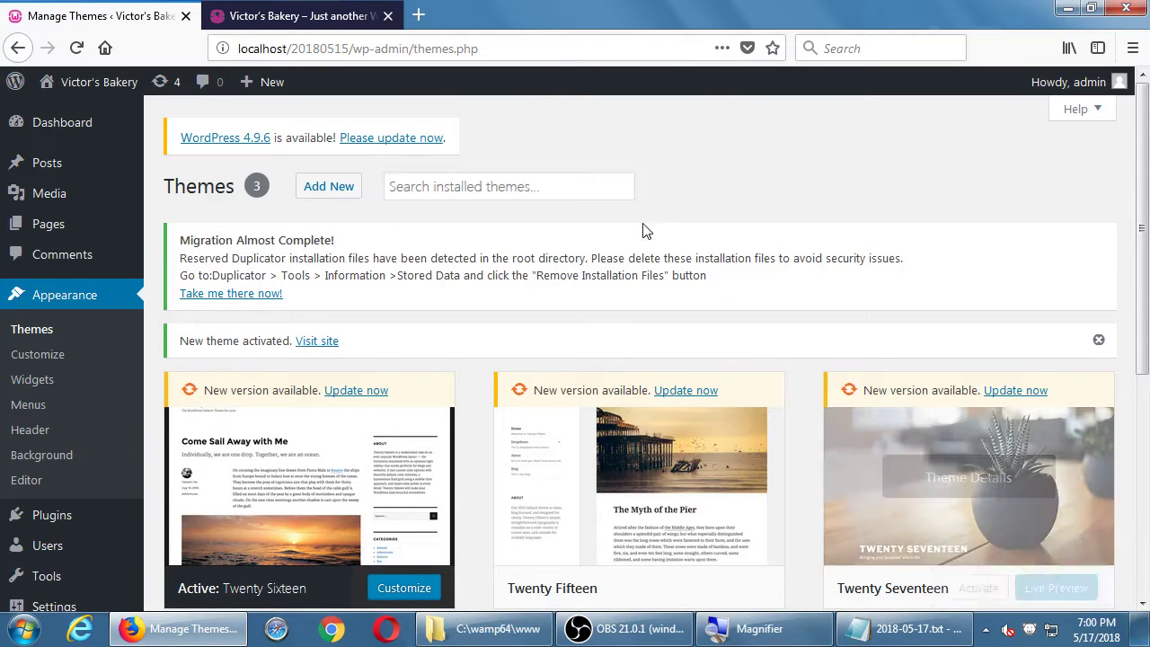
{"action": "scroll", "coordinate": [270, 413], "scroll_direction": "down", "scroll_amount": 2}
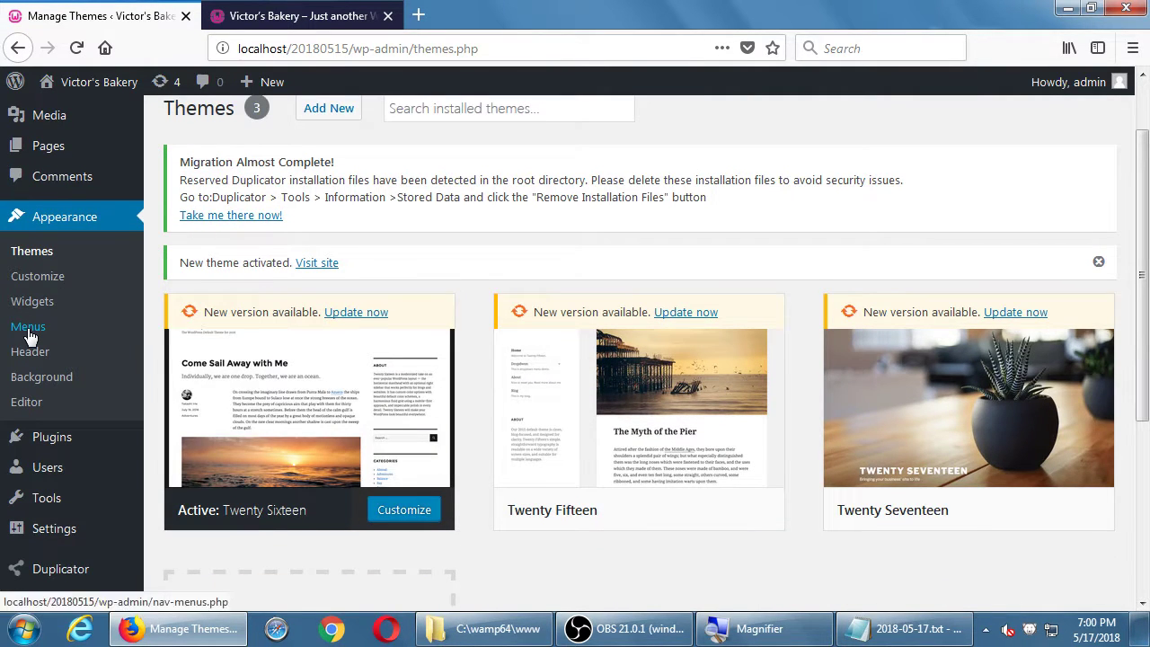
- On Appearance > Menus, pick Main Menu (Primary Menu) from the menu-to-edit dropdown
{"action": "left_click", "coordinate": [28, 328]}
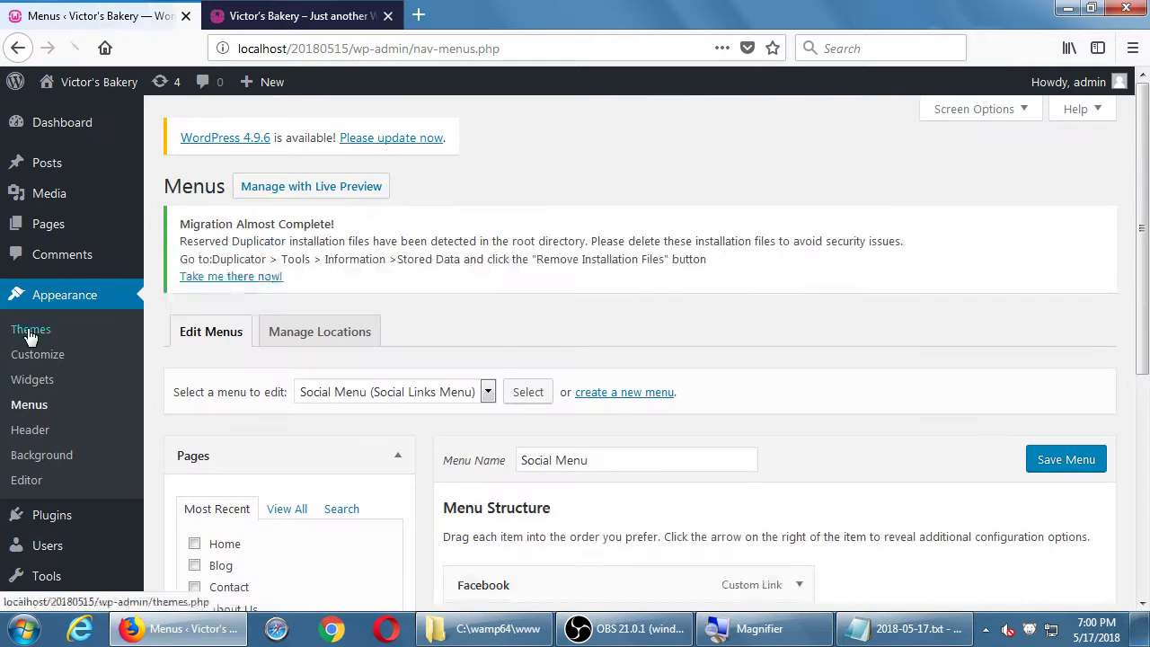
{"action": "scroll", "coordinate": [665, 270], "scroll_direction": "down", "scroll_amount": 5}
{"action": "scroll", "coordinate": [830, 239], "scroll_direction": "down", "scroll_amount": 3}
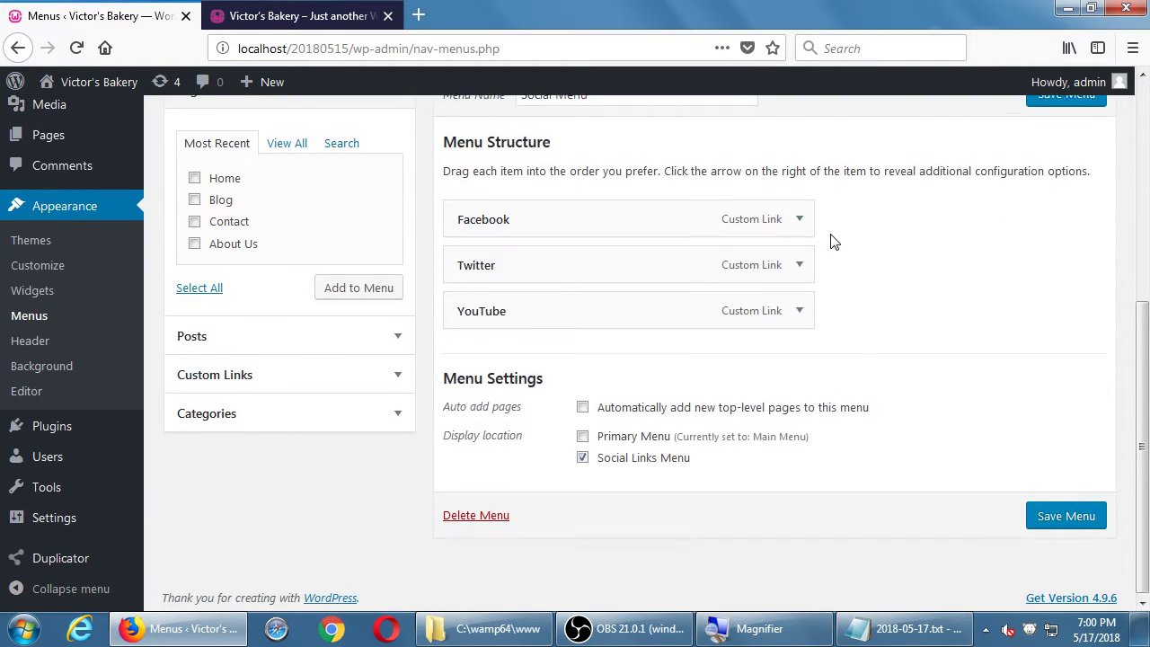
{"action": "scroll", "coordinate": [833, 241], "scroll_direction": "up", "scroll_amount": 2}
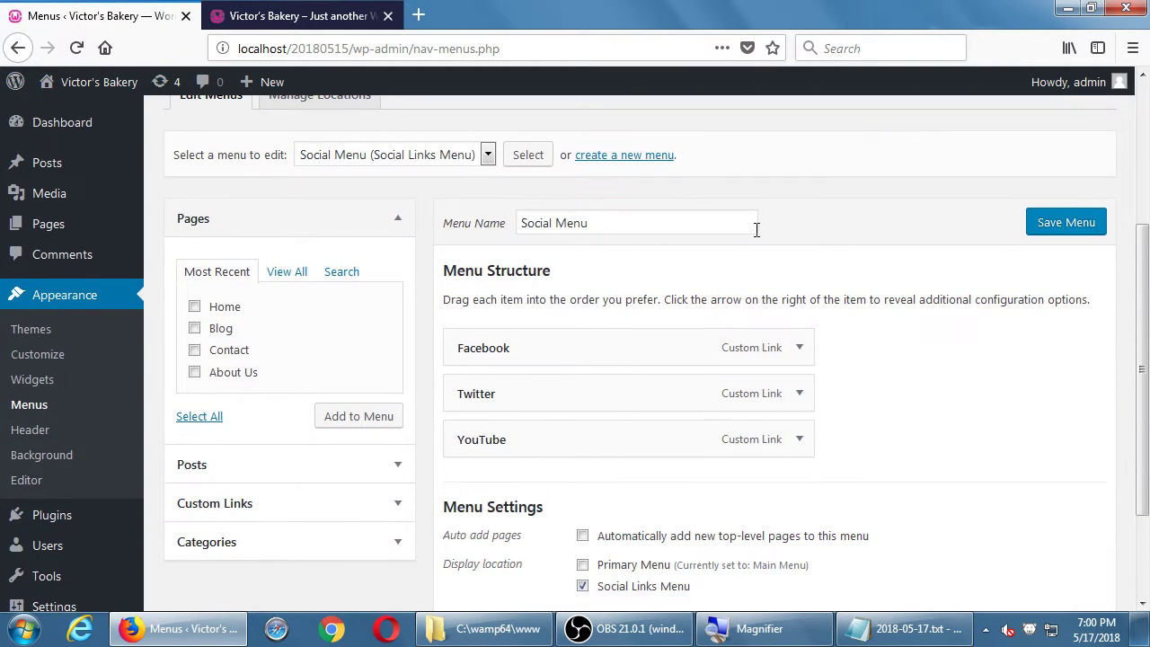
{"action": "left_click", "coordinate": [462, 155]}
{"action": "left_click", "coordinate": [459, 178]}
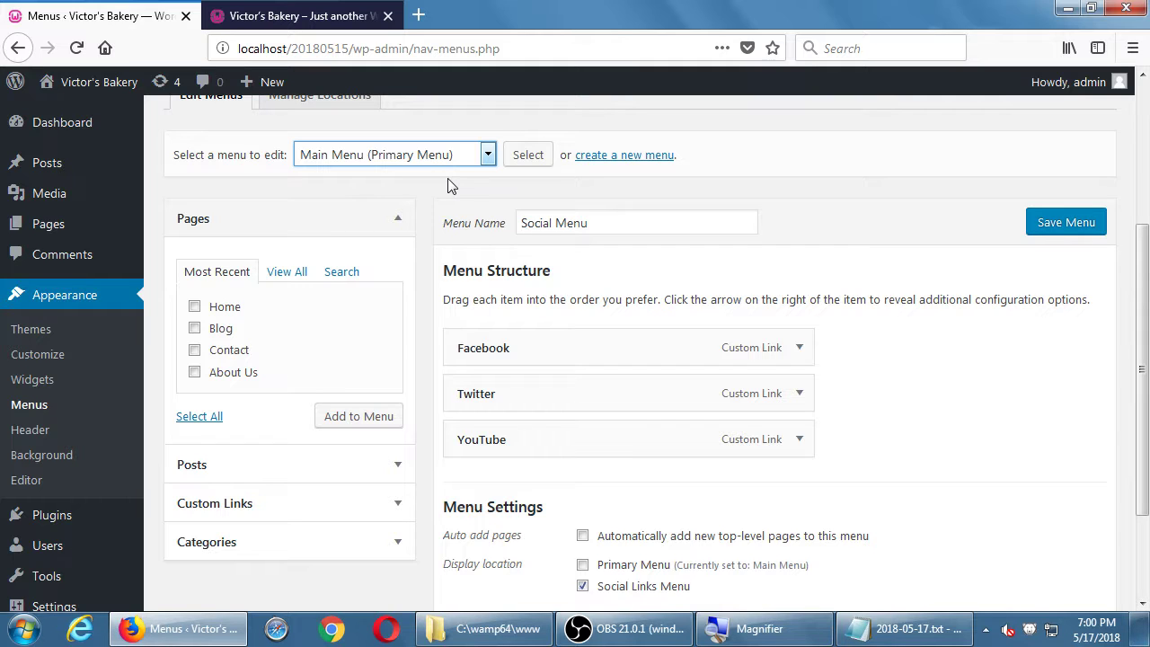
- Load Main Menu and check in Menu Settings that Primary Menu is its display location
{"action": "left_click", "coordinate": [528, 155]}
{"action": "scroll", "coordinate": [693, 318], "scroll_direction": "down", "scroll_amount": 5}
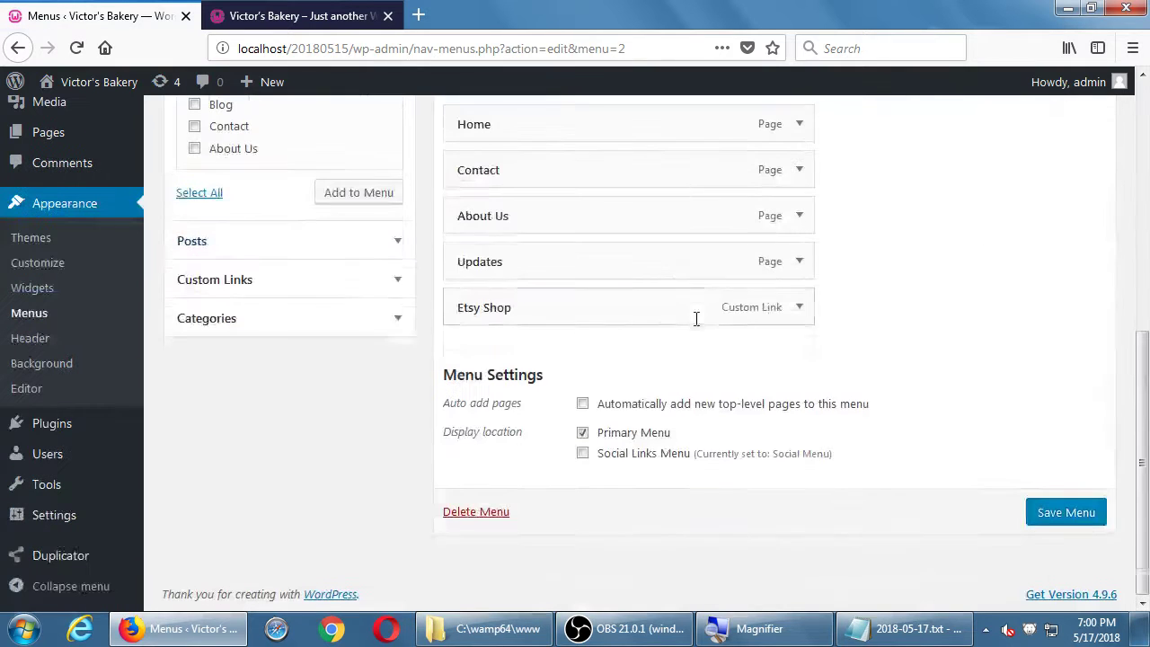
{"action": "scroll", "coordinate": [693, 318], "scroll_direction": "up", "scroll_amount": 5}
{"action": "scroll", "coordinate": [698, 325], "scroll_direction": "down", "scroll_amount": 1}
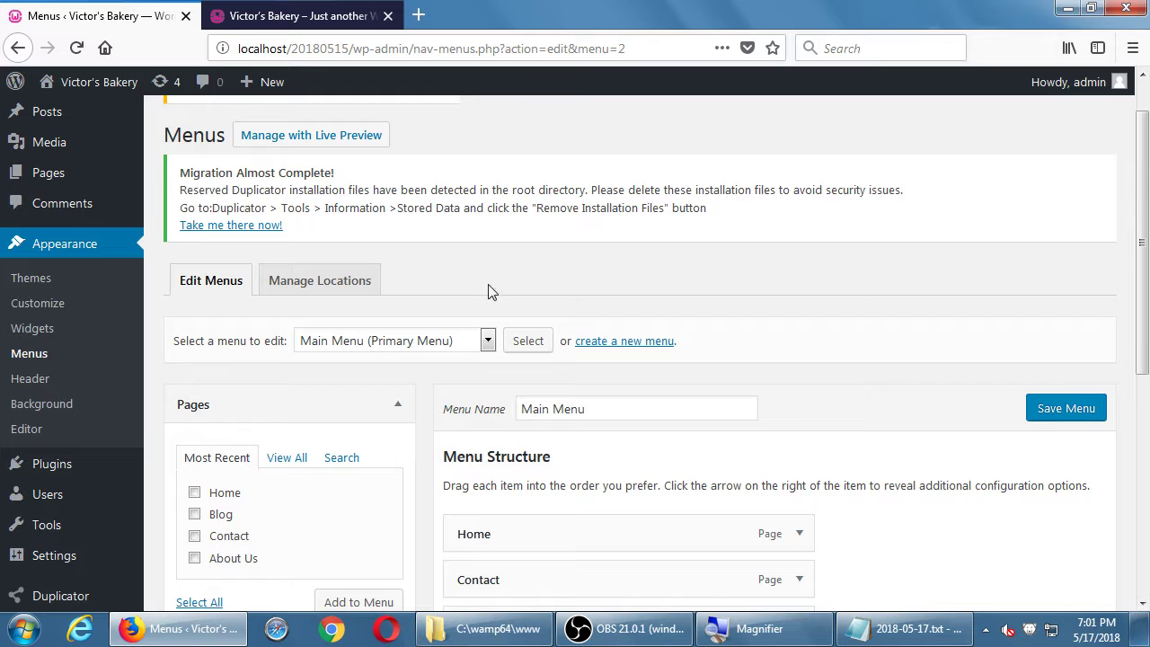
{"action": "scroll", "coordinate": [544, 276], "scroll_direction": "down", "scroll_amount": 3}
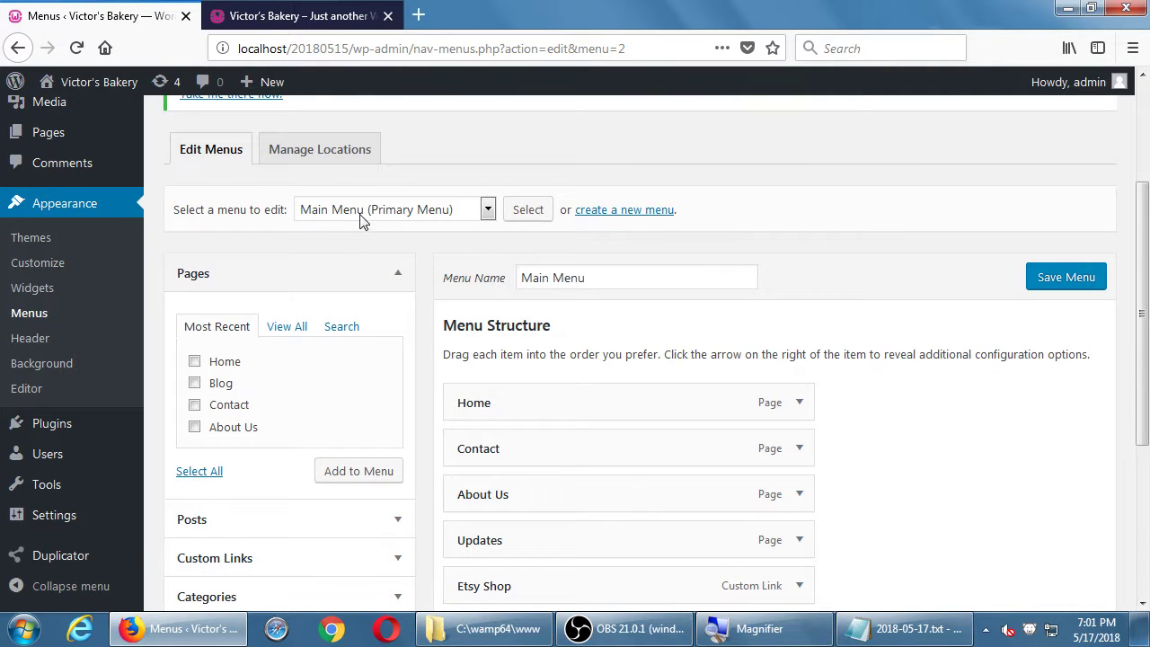
{"action": "scroll", "coordinate": [358, 210], "scroll_direction": "down", "scroll_amount": 5}
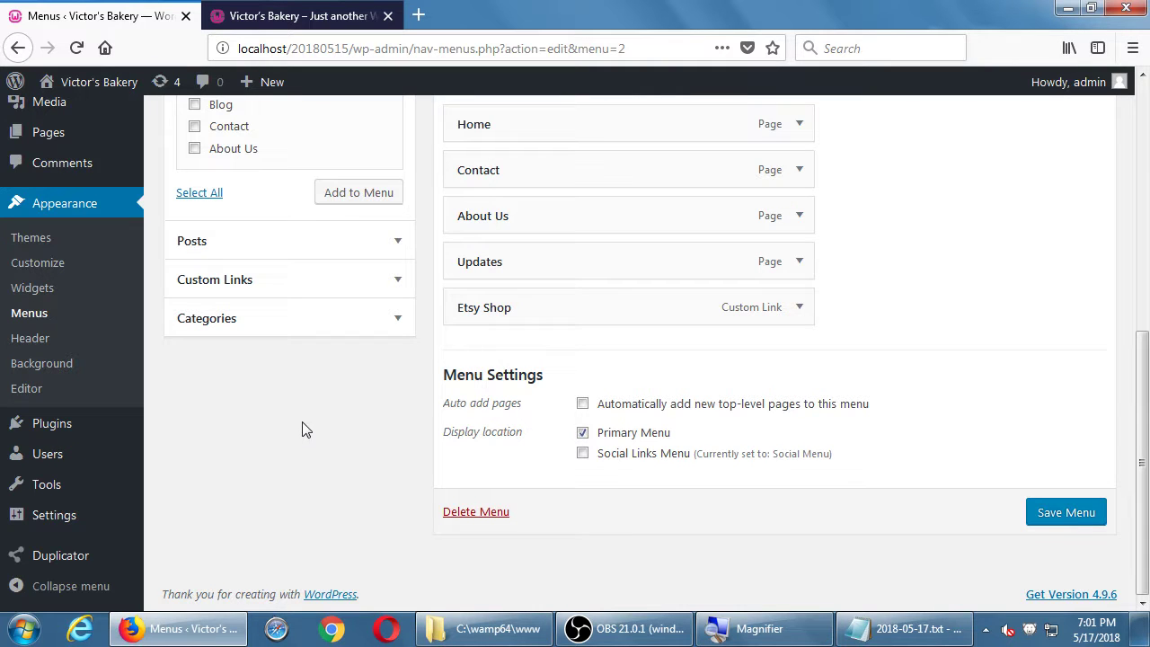
{"action": "left_click", "coordinate": [39, 242]}
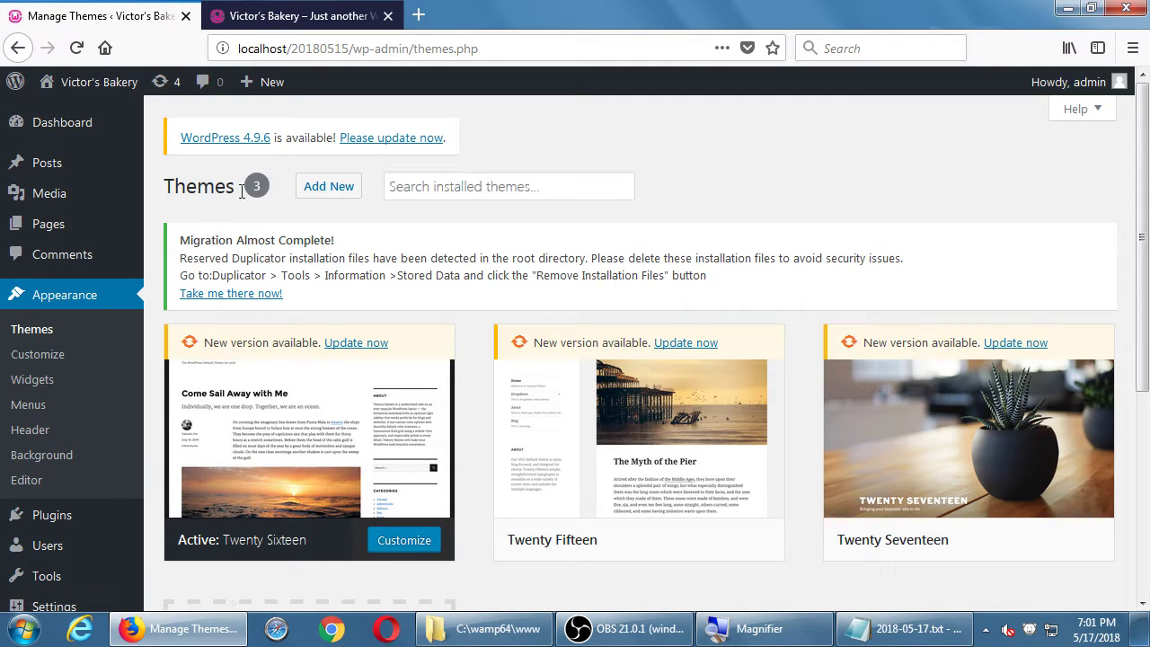
- Install the Britt theme from Add New themes and activate it
{"action": "left_click", "coordinate": [326, 193]}
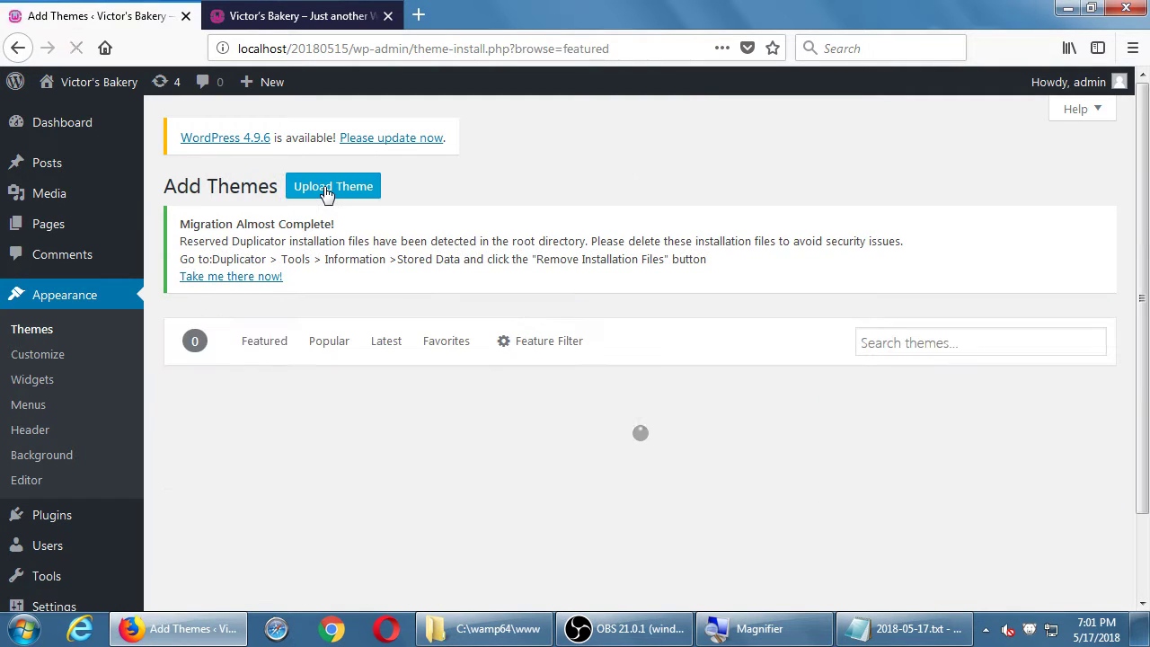
{"action": "scroll", "coordinate": [642, 226], "scroll_direction": "down", "scroll_amount": 3}
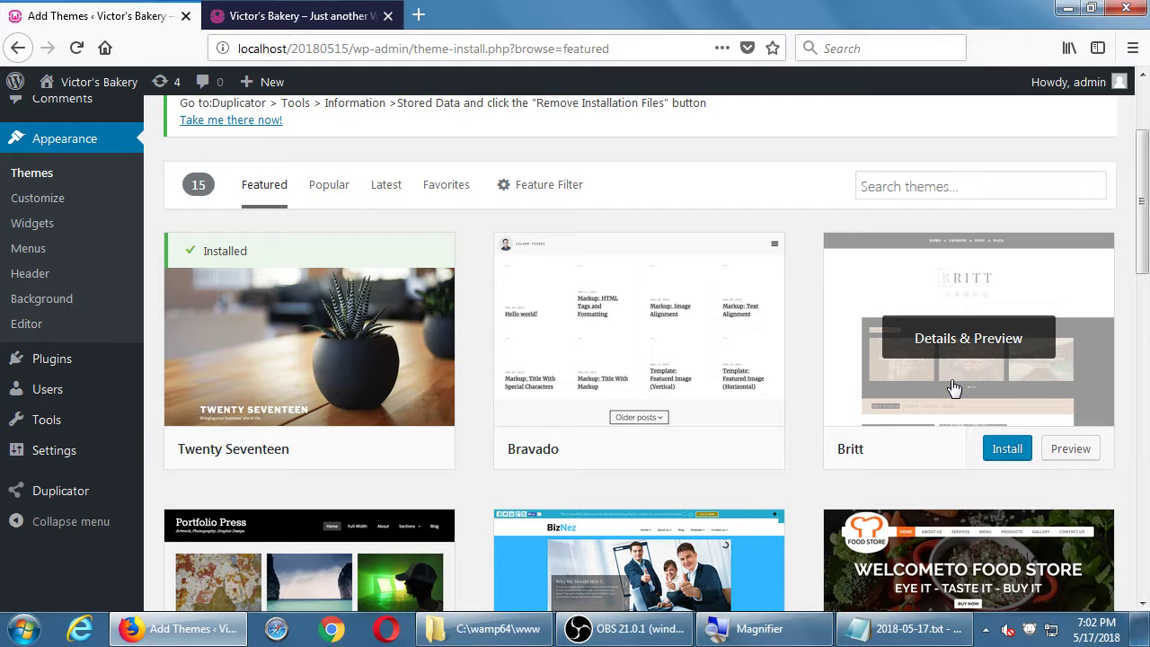
{"action": "left_click", "coordinate": [1008, 449]}
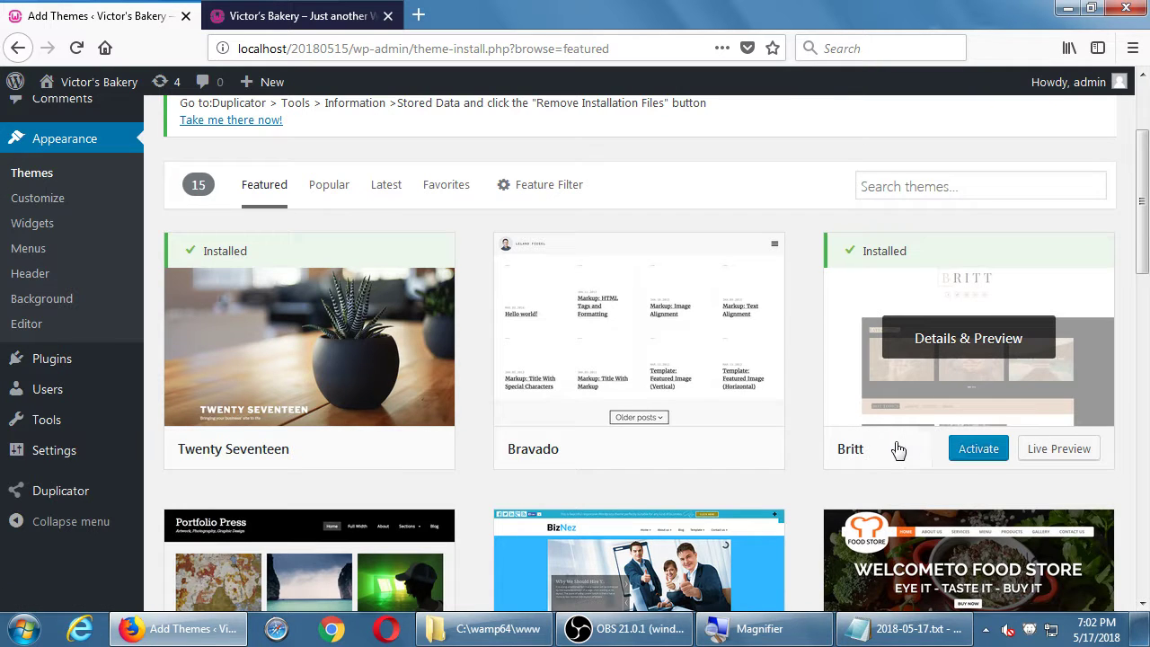
{"action": "left_click", "coordinate": [971, 449]}
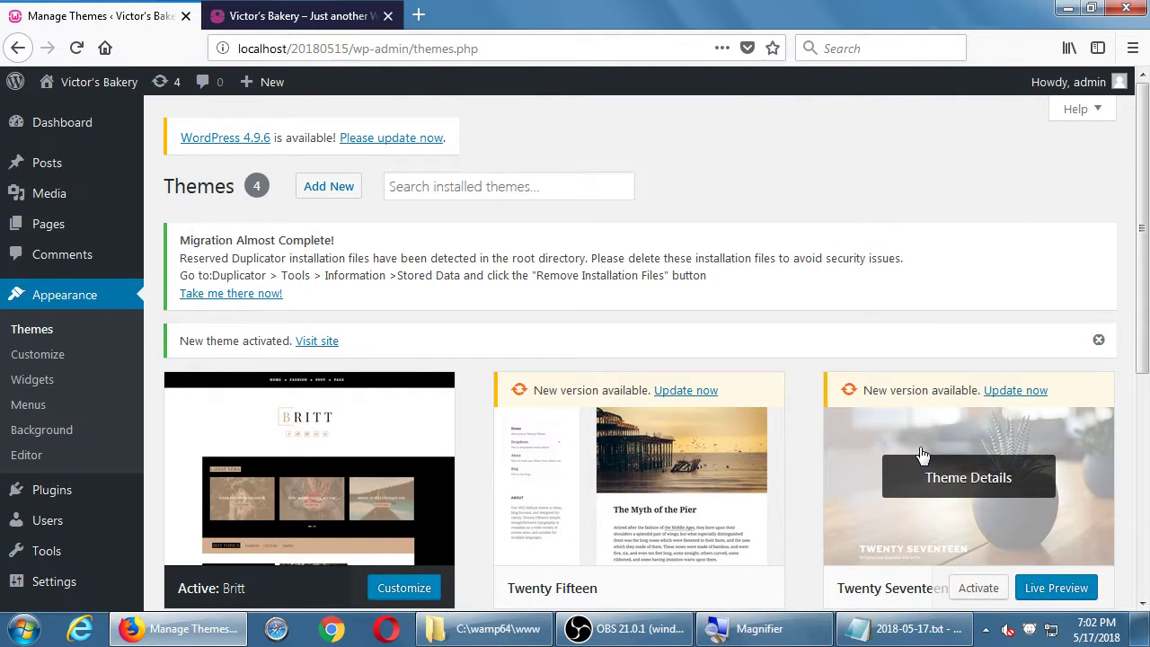
{"action": "scroll", "coordinate": [923, 456], "scroll_direction": "down", "scroll_amount": 2}
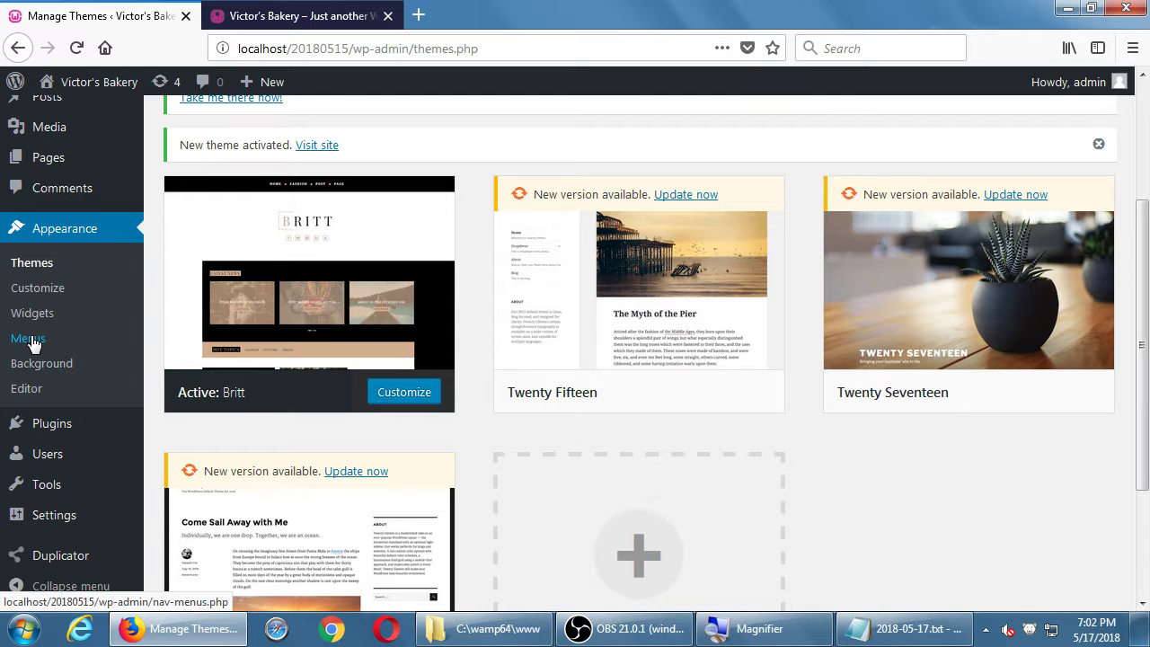
- Verify Main Menu is ticked for Britt's Primary location, then open the live site in a new tab
{"action": "left_click", "coordinate": [30, 342]}
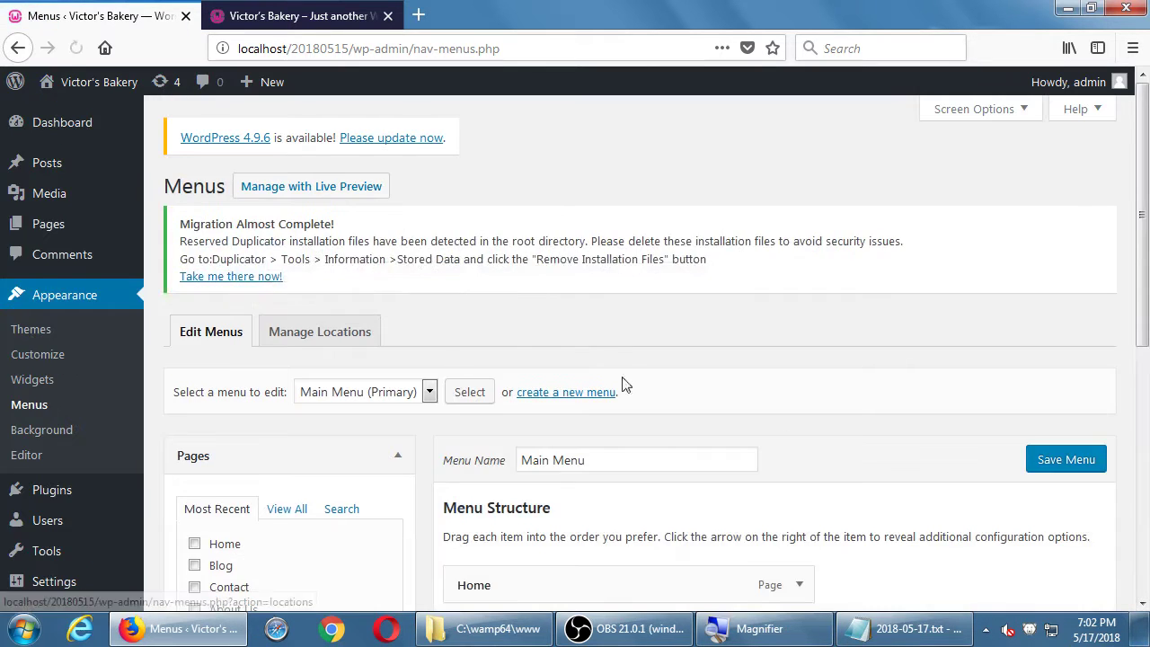
{"action": "scroll", "coordinate": [621, 383], "scroll_direction": "down", "scroll_amount": 5}
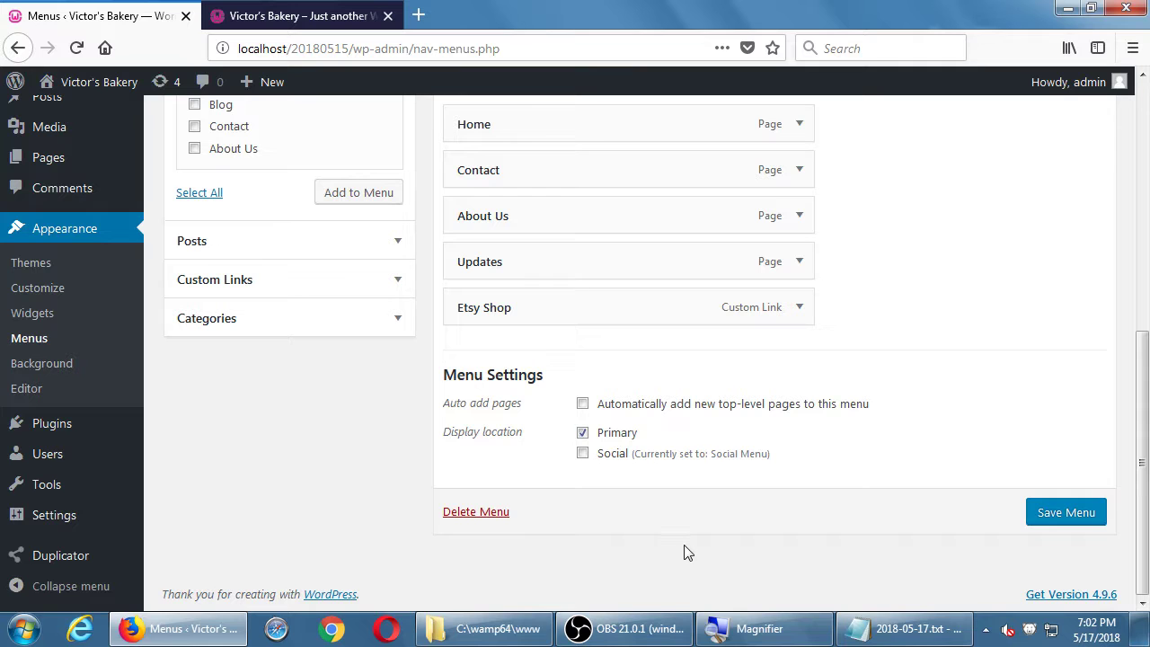
{"action": "scroll", "coordinate": [688, 553], "scroll_direction": "up", "scroll_amount": 5}
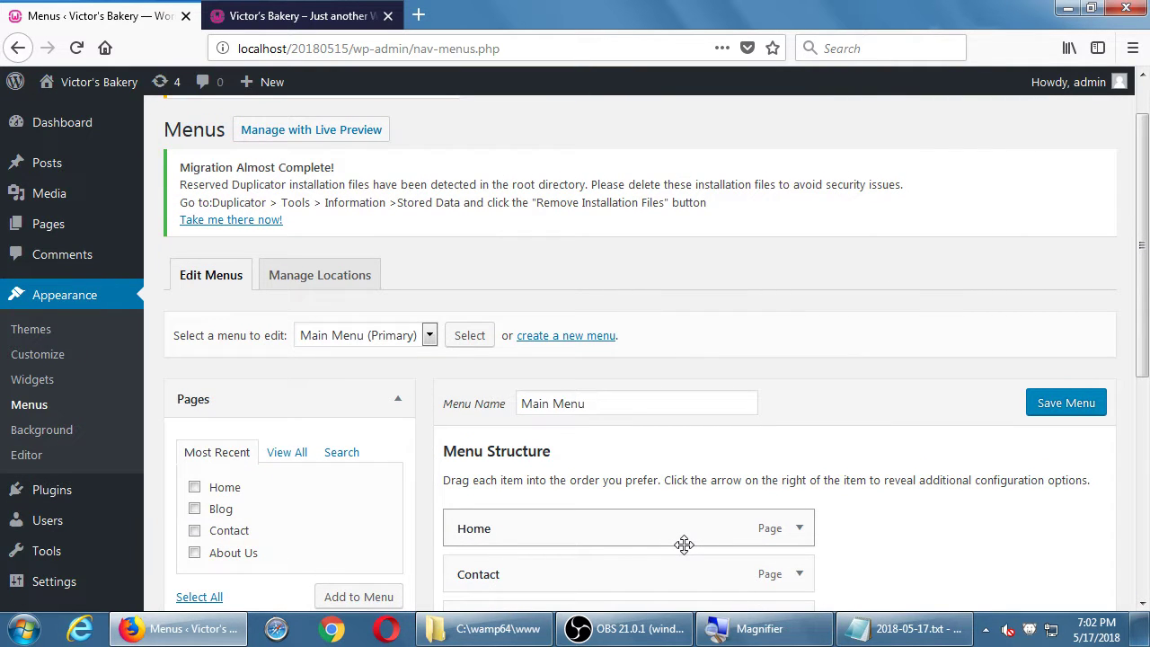
{"action": "scroll", "coordinate": [732, 312], "scroll_direction": "down", "scroll_amount": 5}
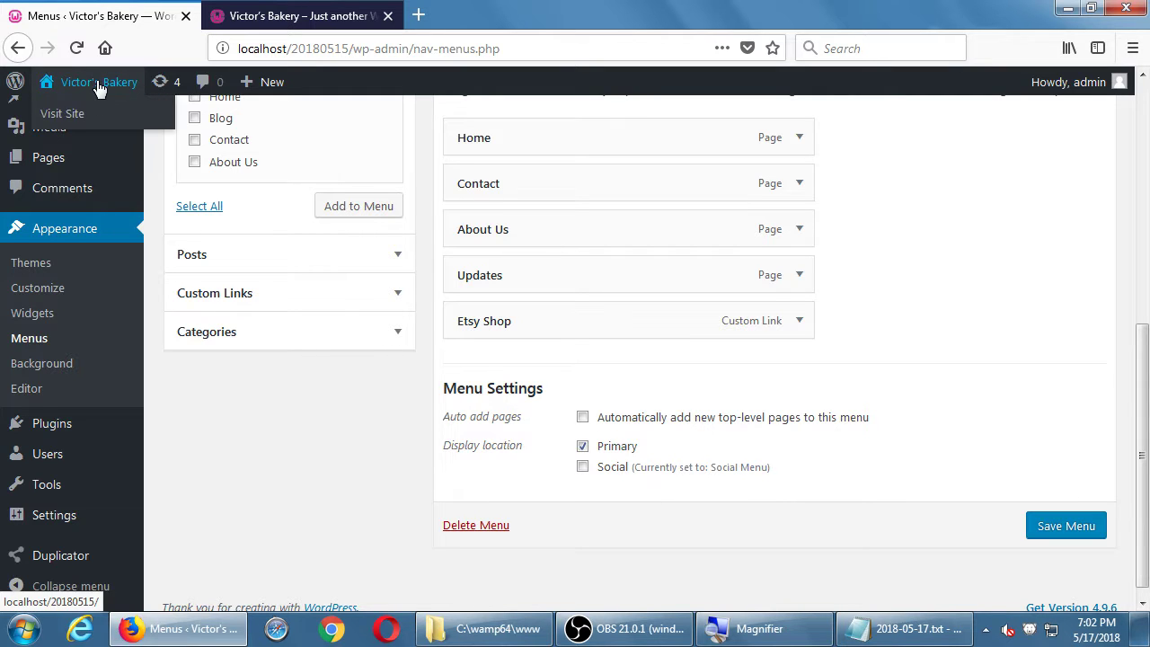
{"action": "middle_click", "coordinate": [90, 114]}
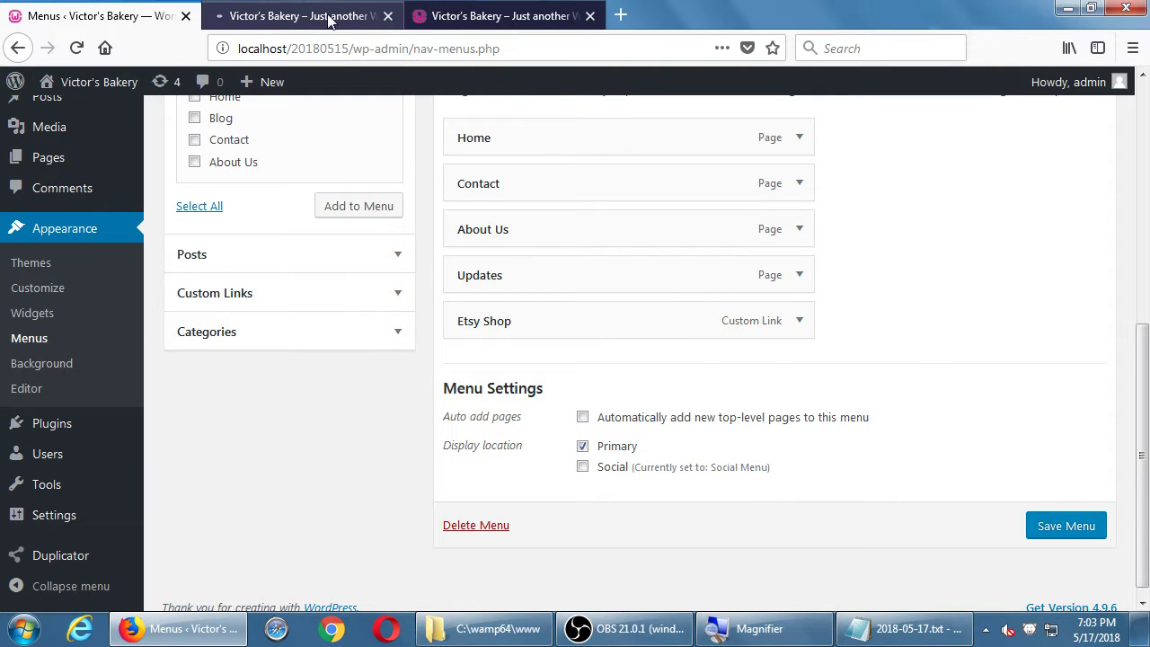
- Scroll through the bakery site's live front page to review its new header menu
{"action": "left_click", "coordinate": [257, 15]}
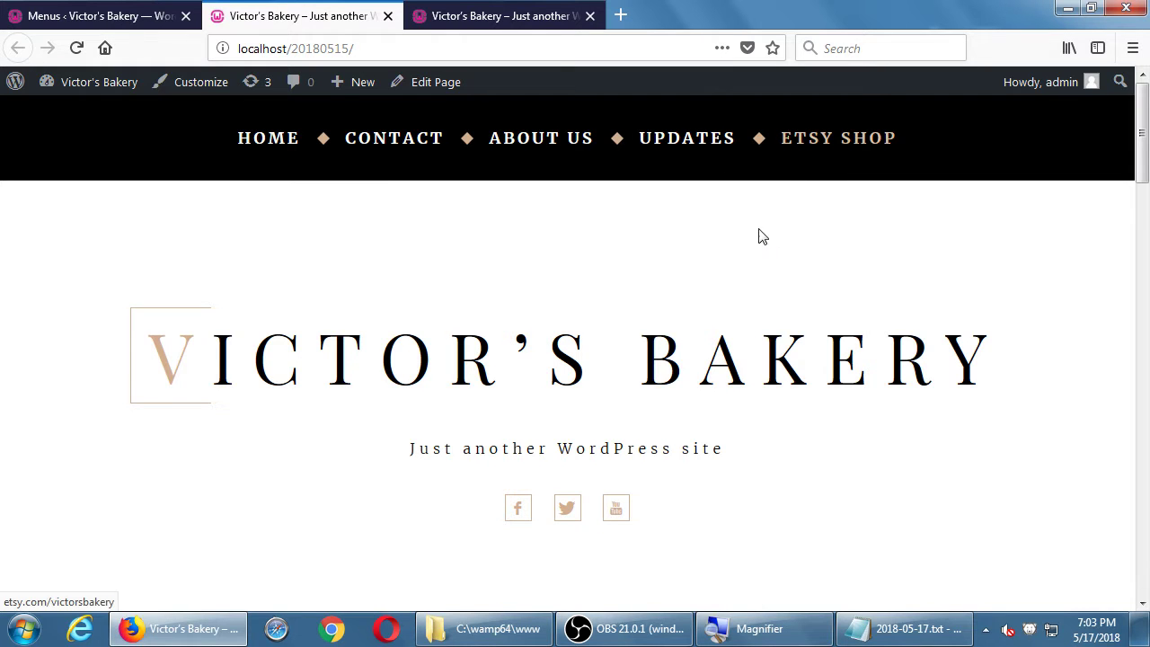
{"action": "scroll", "coordinate": [728, 287], "scroll_direction": "down", "scroll_amount": 1}
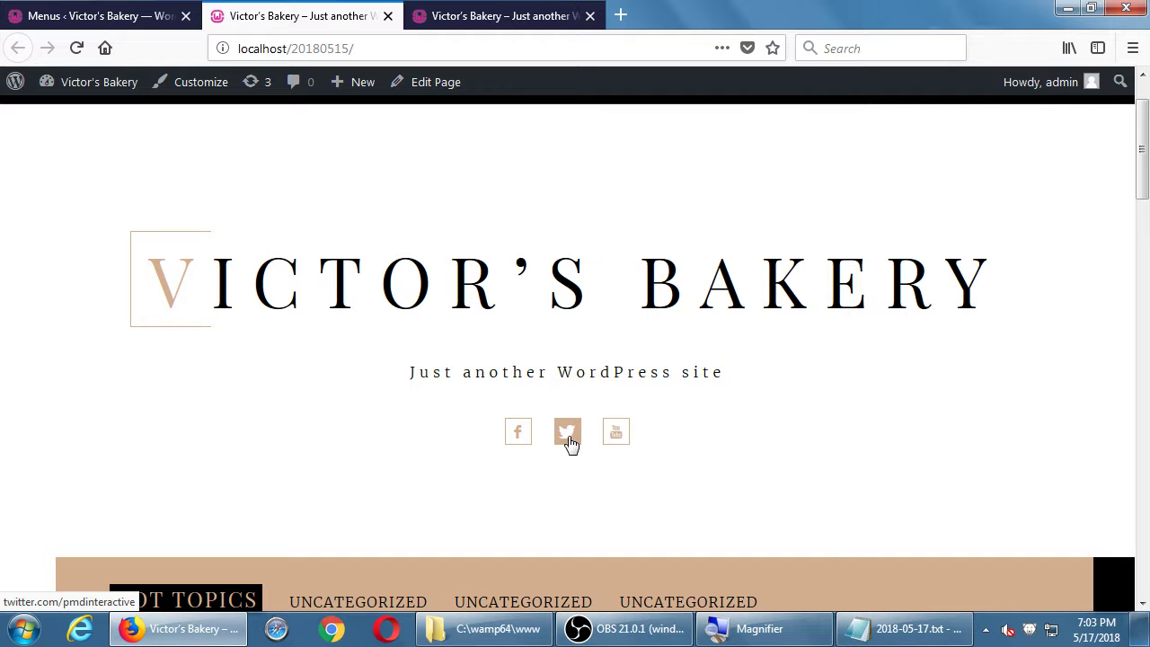
{"action": "scroll", "coordinate": [354, 360], "scroll_direction": "down", "scroll_amount": 4}
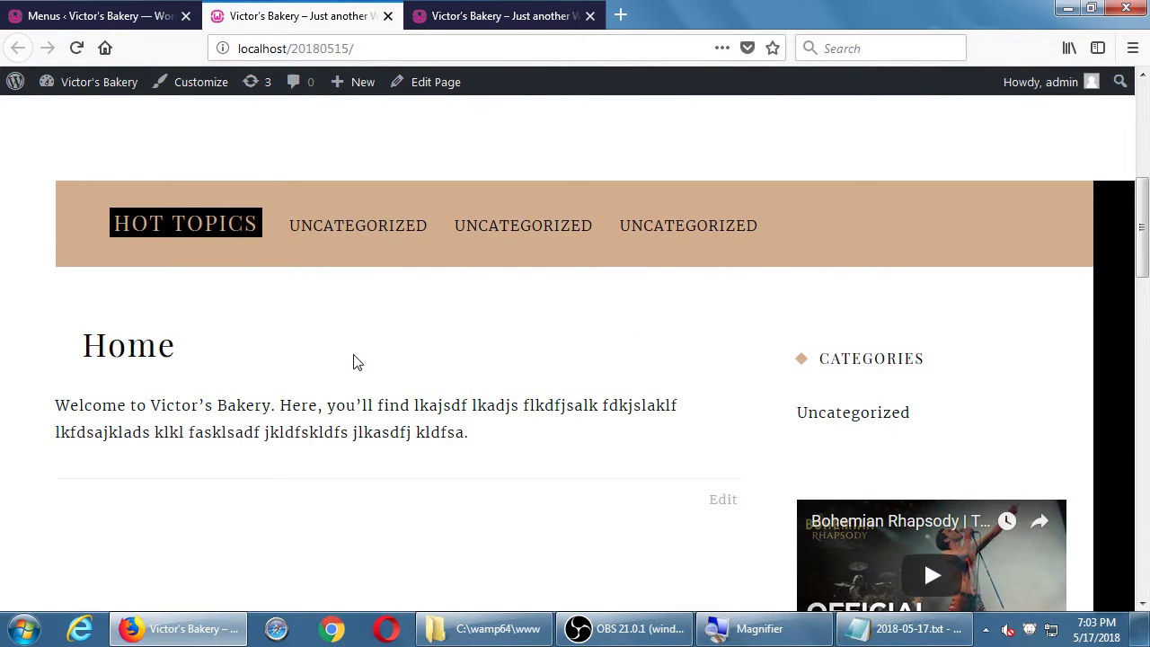
{"action": "scroll", "coordinate": [354, 361], "scroll_direction": "down", "scroll_amount": 5}
{"action": "scroll", "coordinate": [354, 362], "scroll_direction": "down", "scroll_amount": 3}
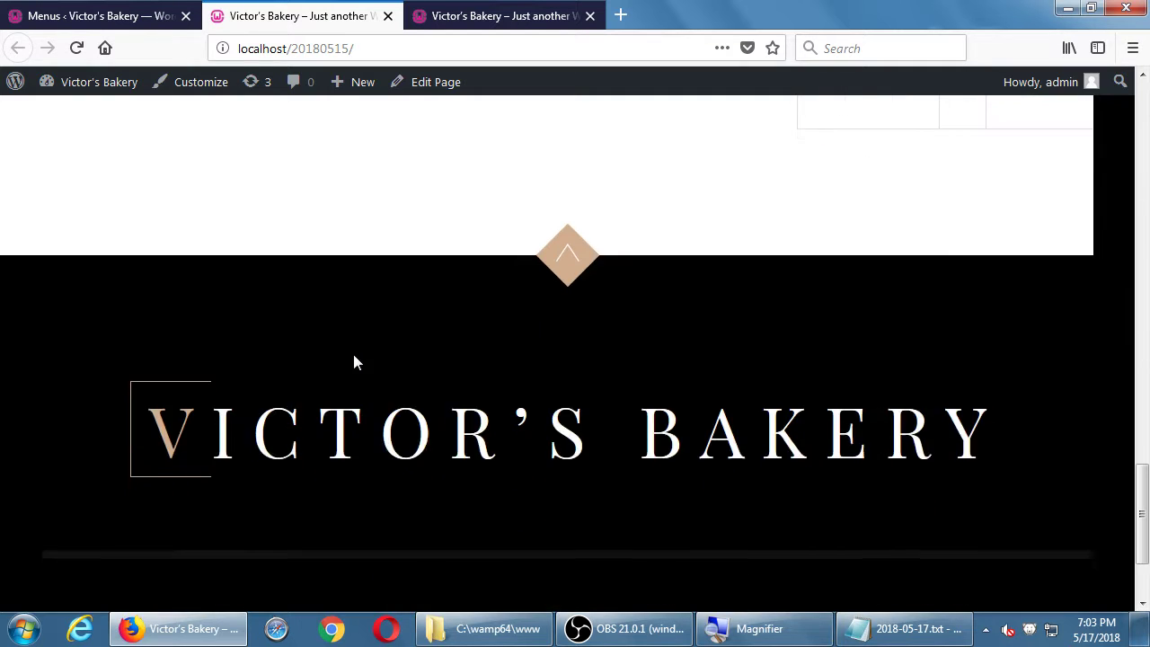
{"action": "scroll", "coordinate": [355, 361], "scroll_direction": "up", "scroll_amount": 2}
{"action": "scroll", "coordinate": [354, 361], "scroll_direction": "down", "scroll_amount": 4}
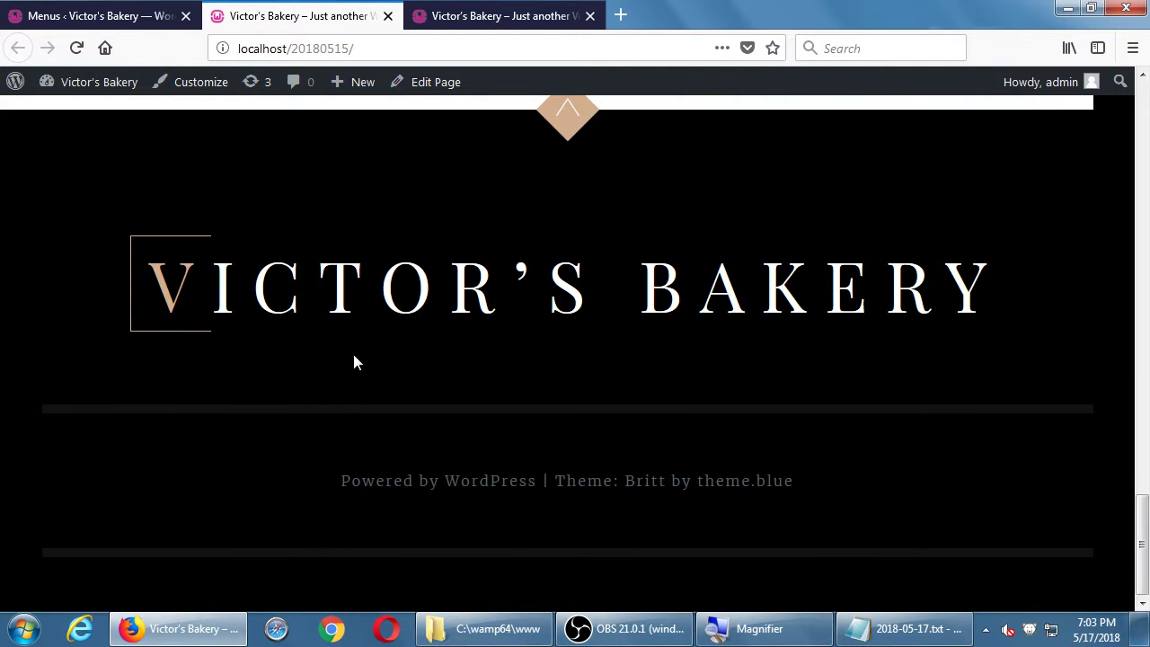
{"action": "scroll", "coordinate": [354, 361], "scroll_direction": "up", "scroll_amount": 10}
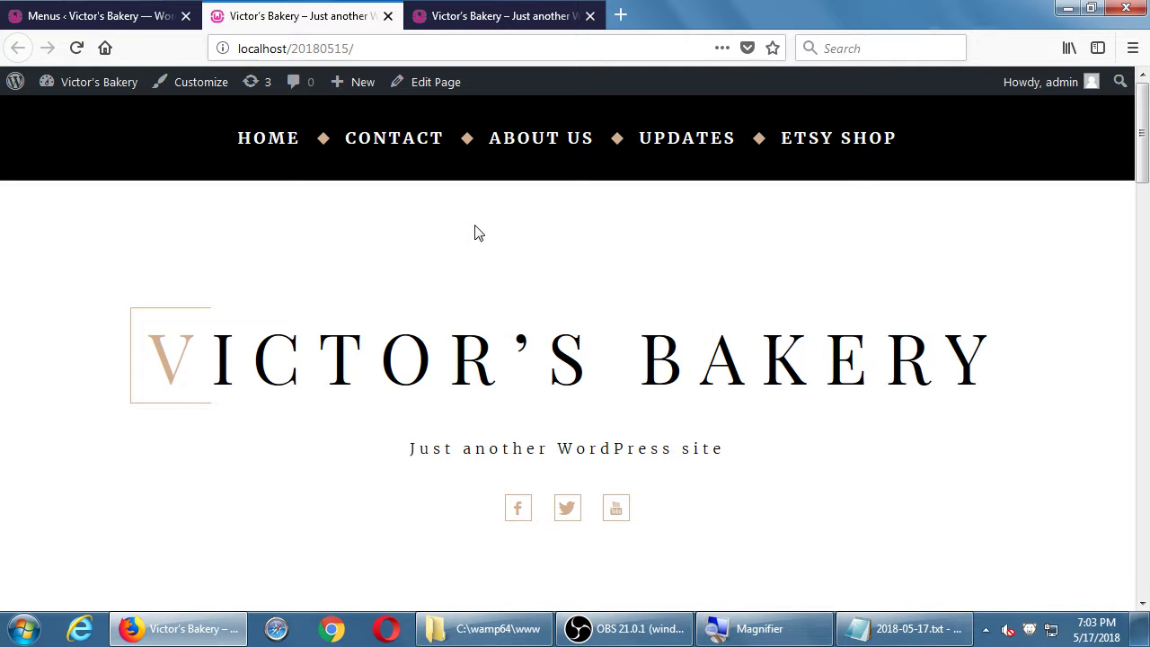
{"action": "scroll", "coordinate": [474, 231], "scroll_direction": "down", "scroll_amount": 5}
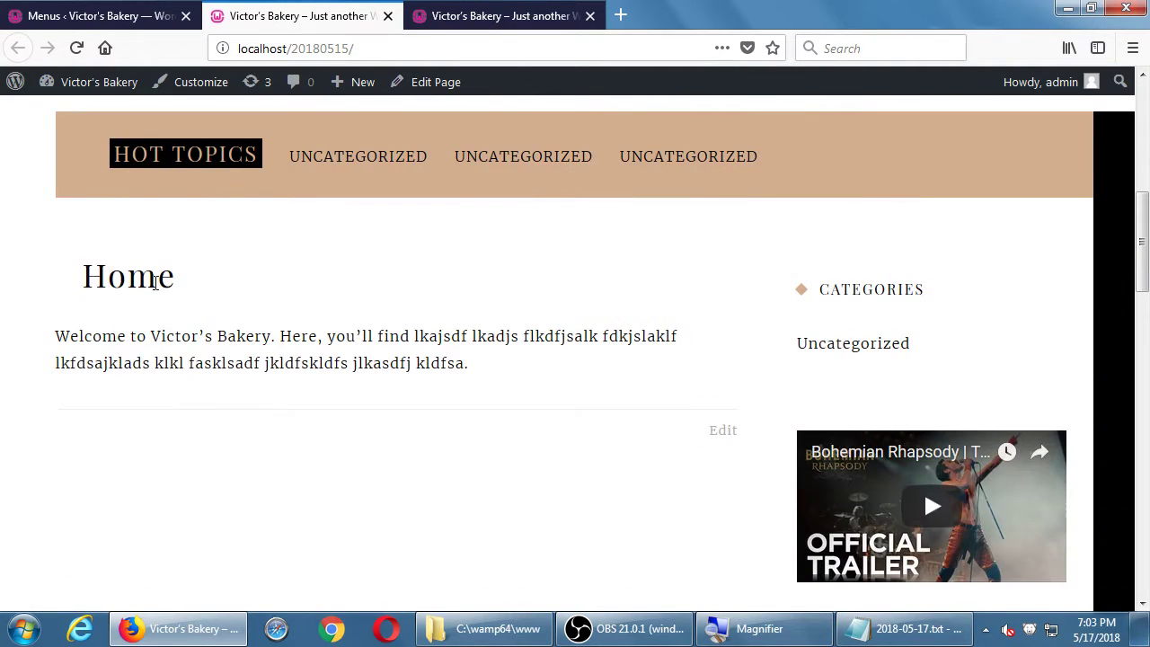
{"action": "double_click", "coordinate": [155, 278]}
{"action": "scroll", "coordinate": [225, 306], "scroll_direction": "up", "scroll_amount": 5}
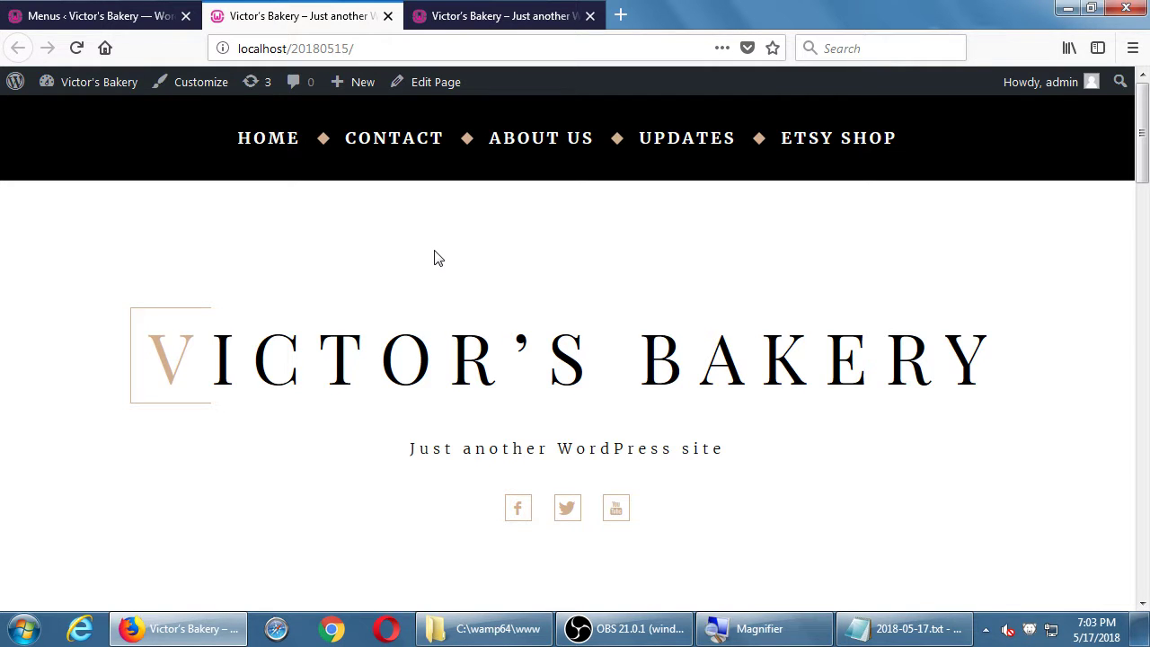
- Open the Contact page from the top navigation menu and scroll through it
{"action": "left_click", "coordinate": [421, 167]}
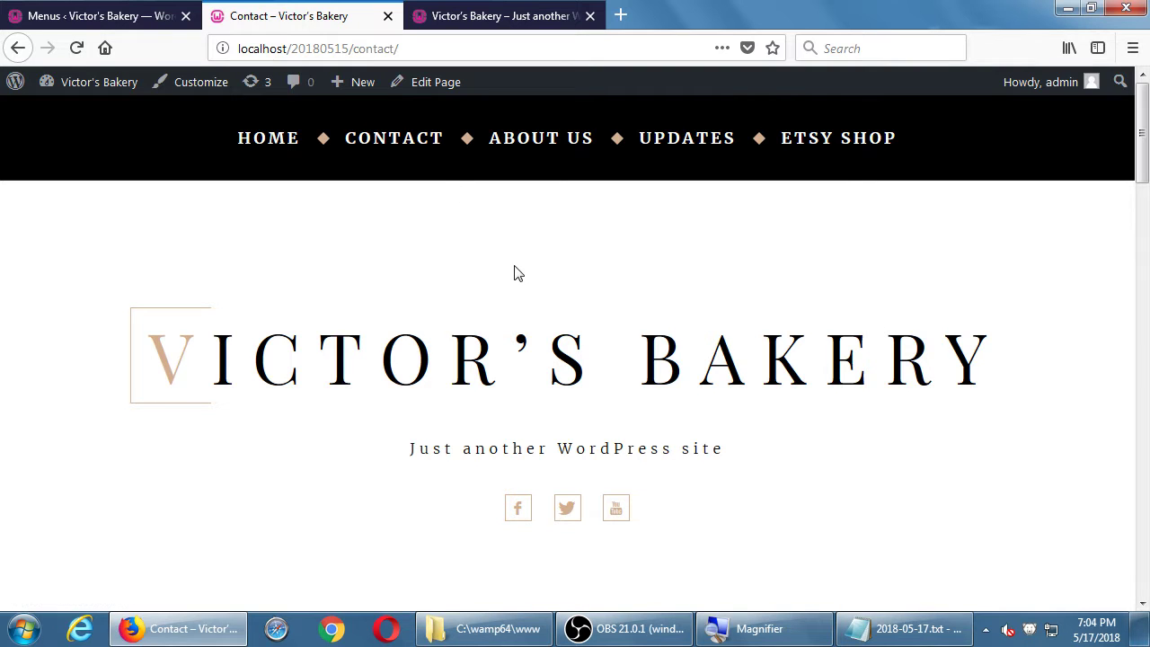
{"action": "scroll", "coordinate": [518, 273], "scroll_direction": "down", "scroll_amount": 5}
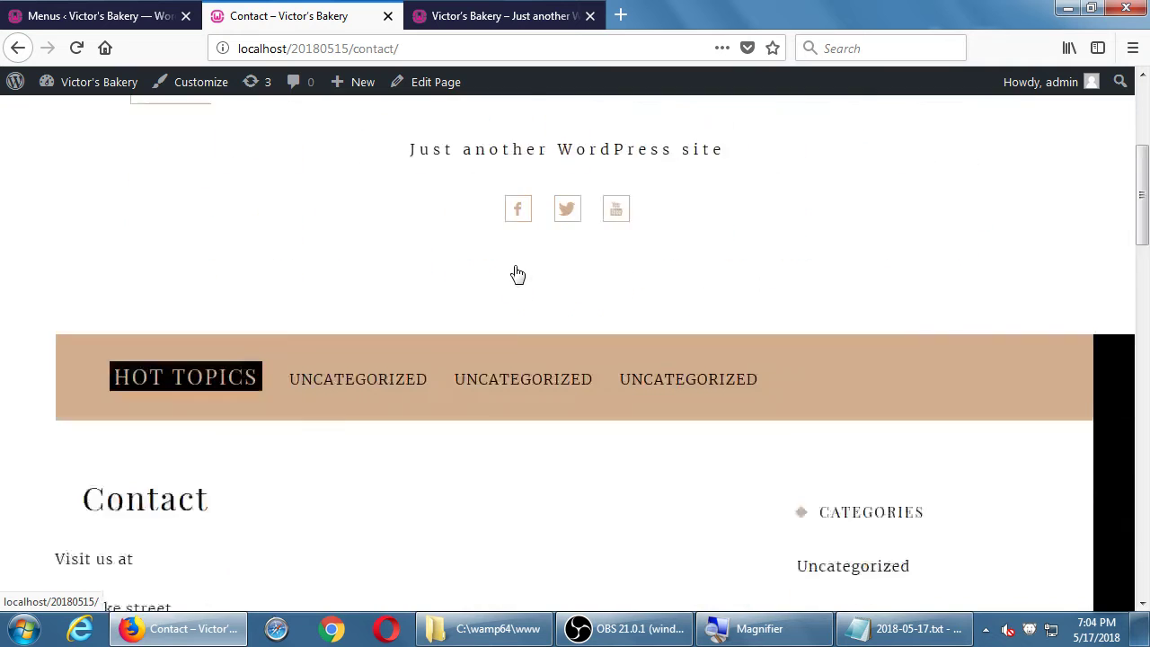
{"action": "scroll", "coordinate": [518, 270], "scroll_direction": "up", "scroll_amount": 3}
{"action": "scroll", "coordinate": [516, 266], "scroll_direction": "up", "scroll_amount": 2}
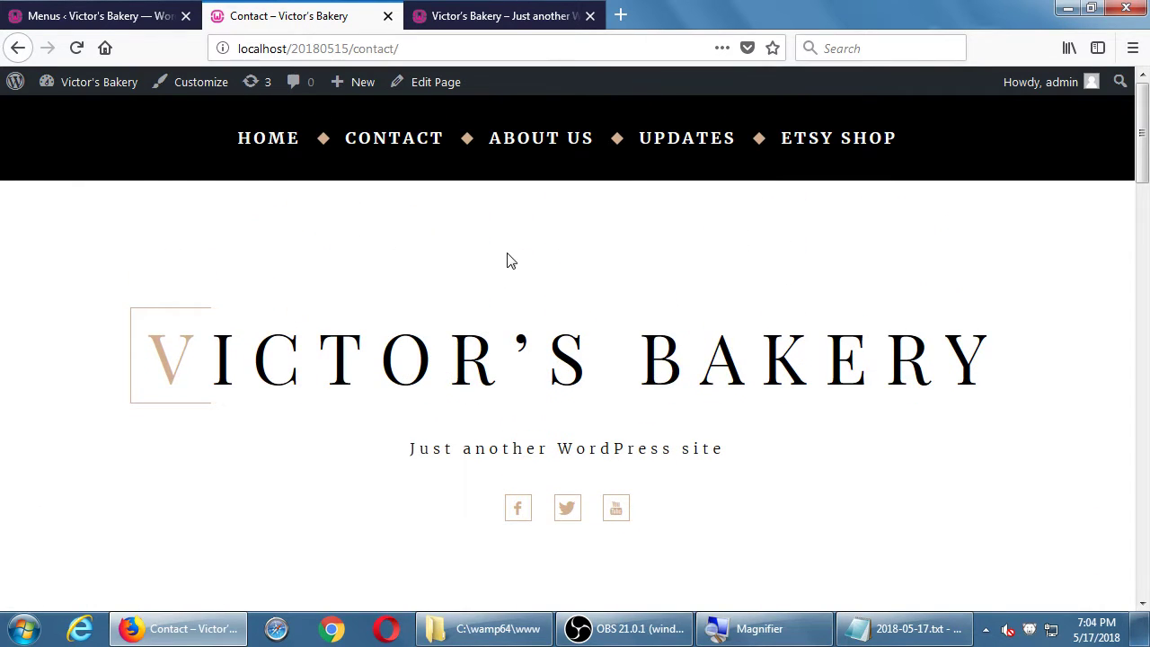
- Open the Updates blog page and scroll through its posts
{"action": "left_click", "coordinate": [690, 155]}
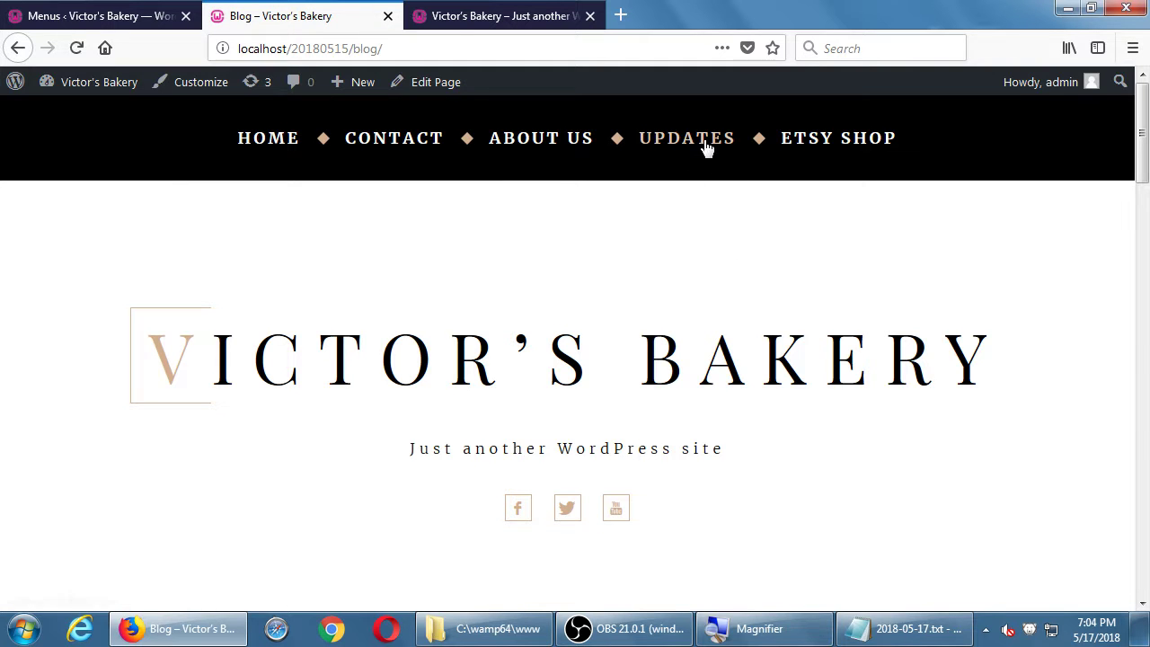
{"action": "scroll", "coordinate": [714, 179], "scroll_direction": "down", "scroll_amount": 8}
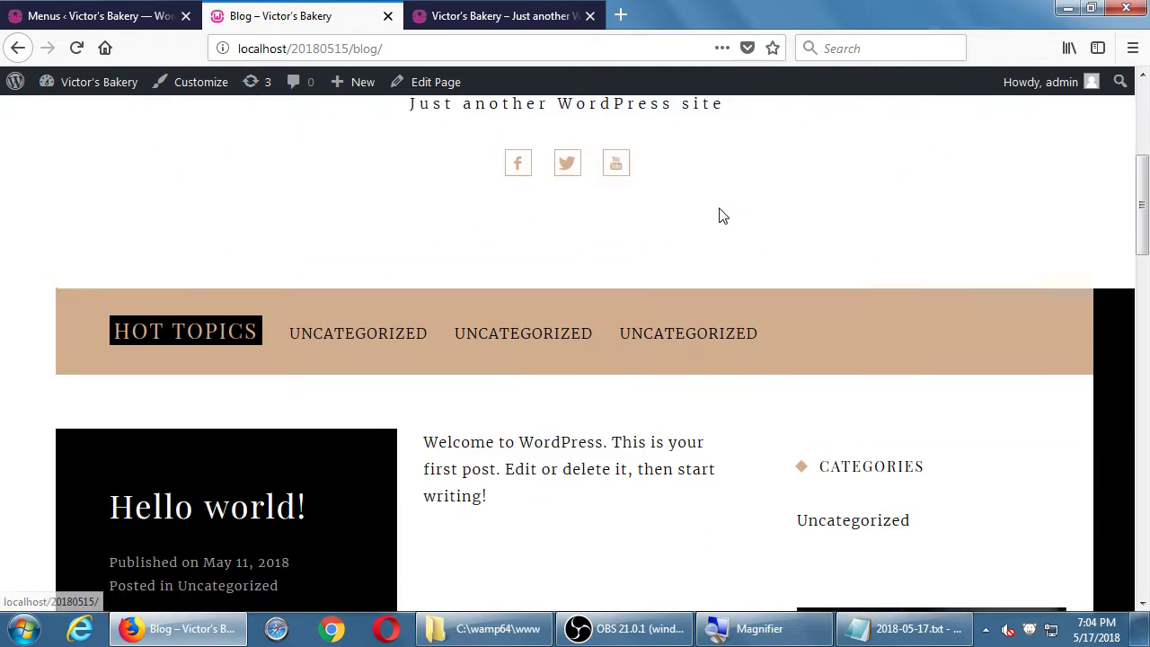
{"action": "scroll", "coordinate": [441, 412], "scroll_direction": "down", "scroll_amount": 5}
{"action": "scroll", "coordinate": [479, 417], "scroll_direction": "down", "scroll_amount": 5}
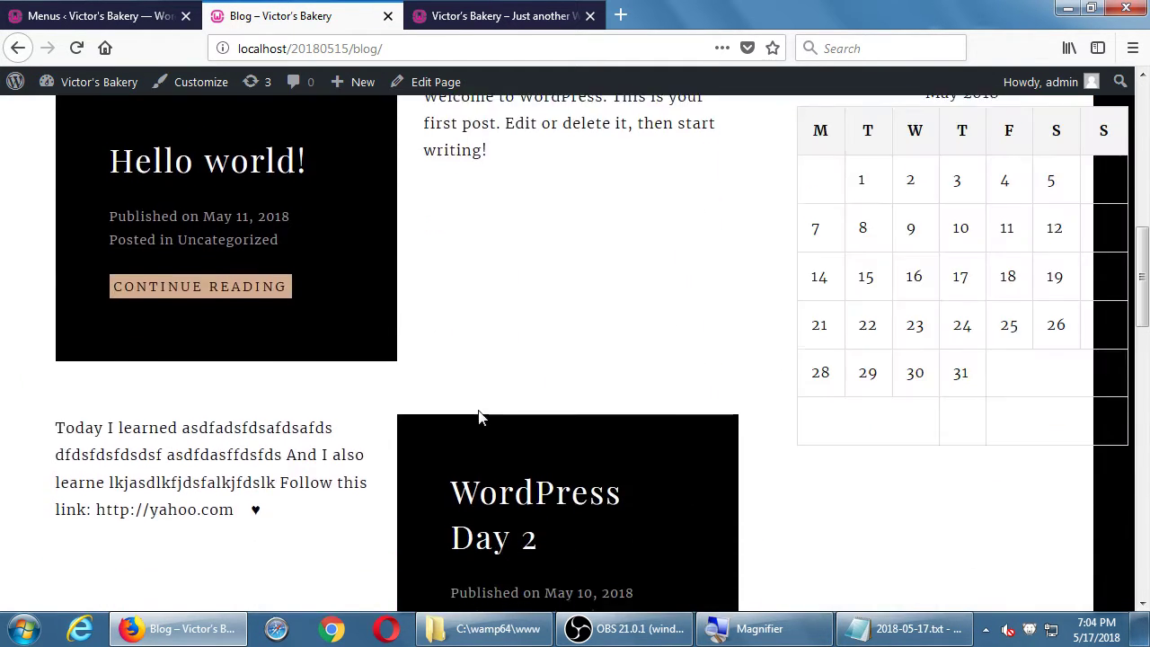
{"action": "scroll", "coordinate": [478, 417], "scroll_direction": "up", "scroll_amount": 12}
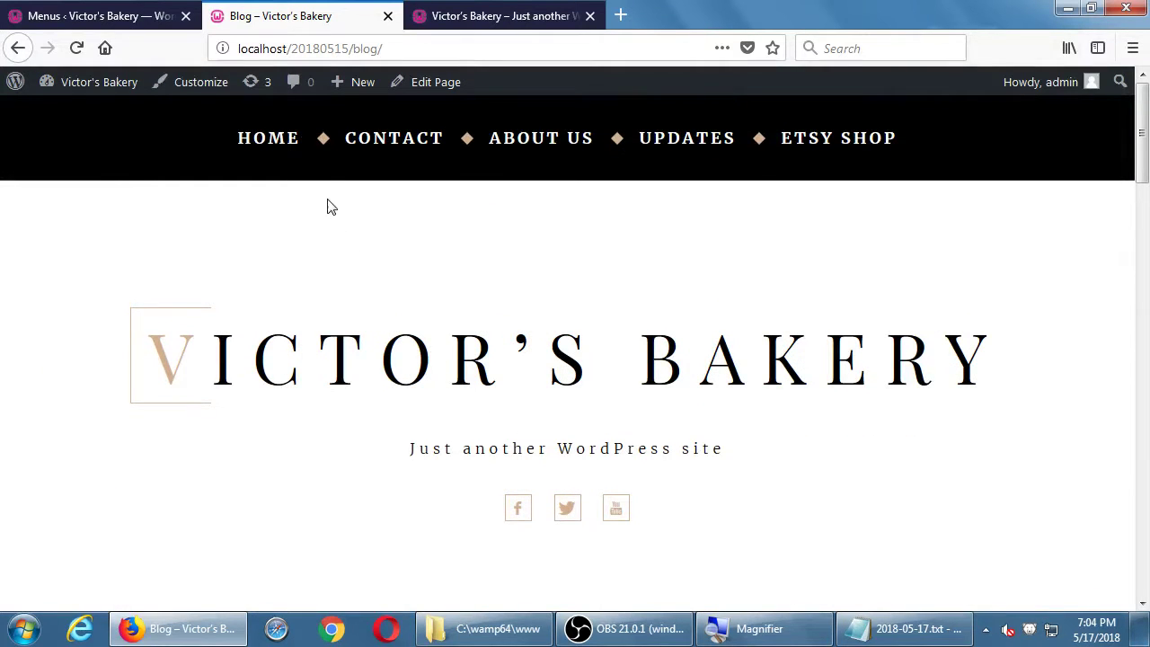
- Return to the Home page and scroll down to its footer
{"action": "left_click", "coordinate": [286, 147]}
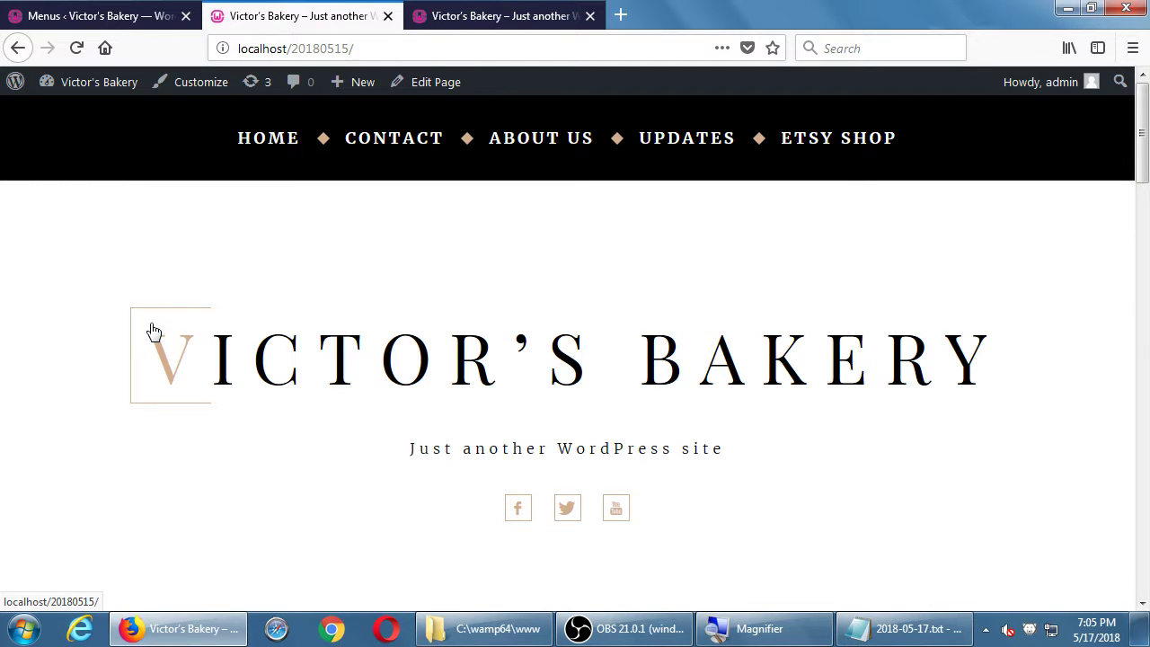
{"action": "scroll", "coordinate": [517, 338], "scroll_direction": "down", "scroll_amount": 2}
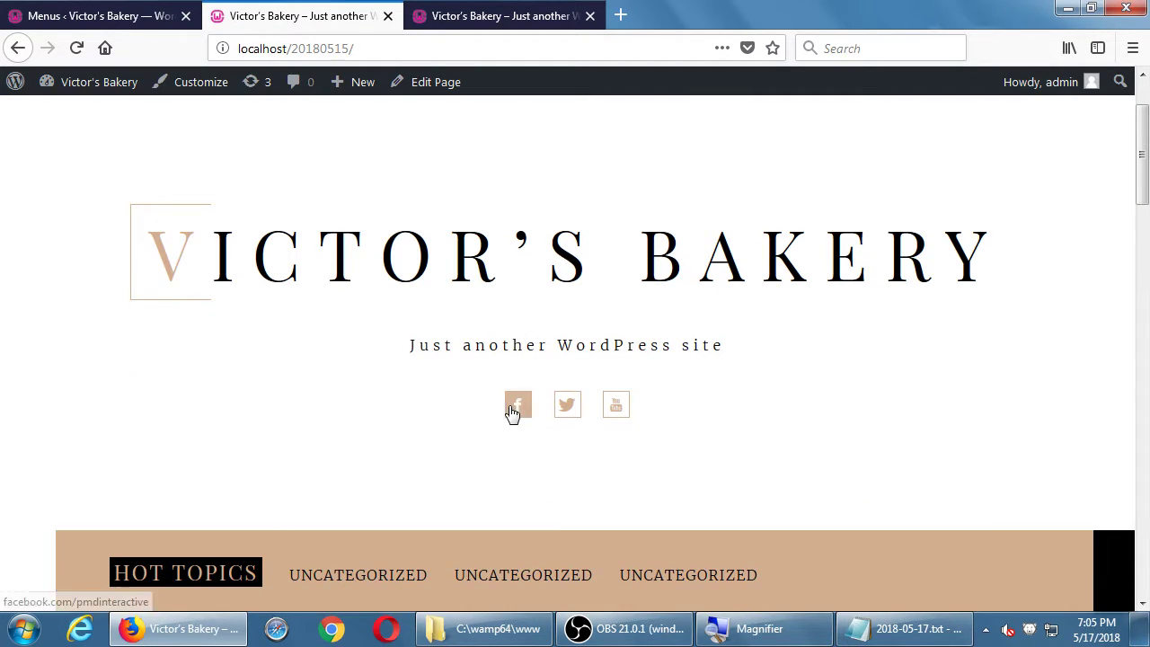
{"action": "scroll", "coordinate": [418, 450], "scroll_direction": "down", "scroll_amount": 3}
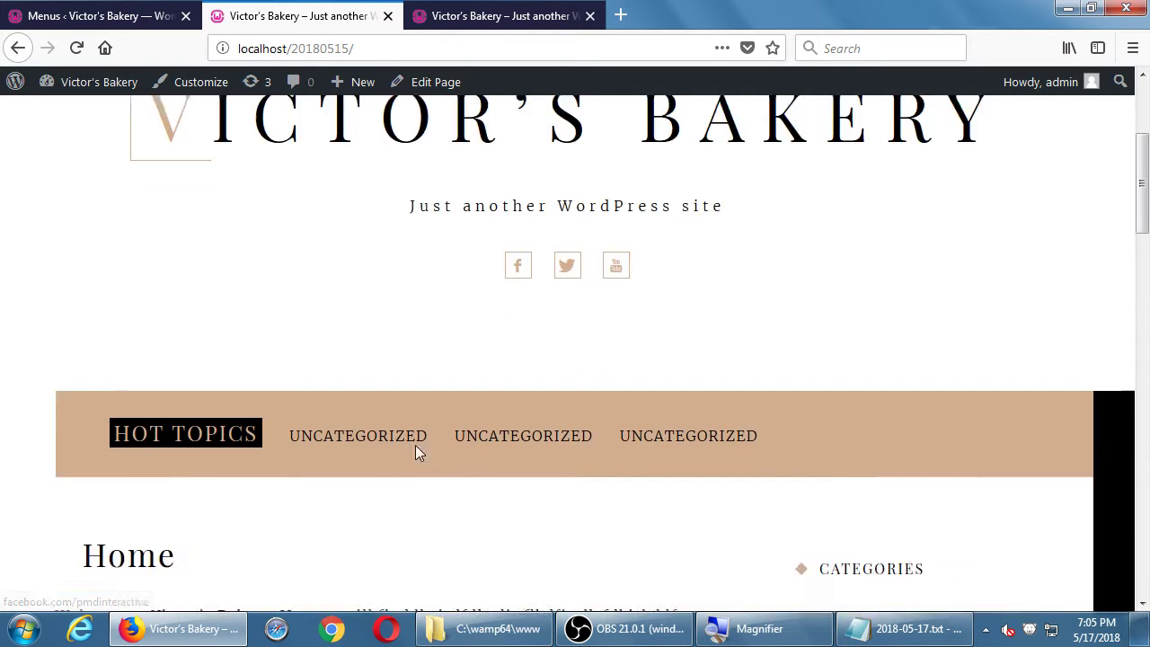
{"action": "scroll", "coordinate": [415, 444], "scroll_direction": "down", "scroll_amount": 10}
{"action": "scroll", "coordinate": [415, 444], "scroll_direction": "up", "scroll_amount": 10}
{"action": "scroll", "coordinate": [415, 445], "scroll_direction": "down", "scroll_amount": 3}
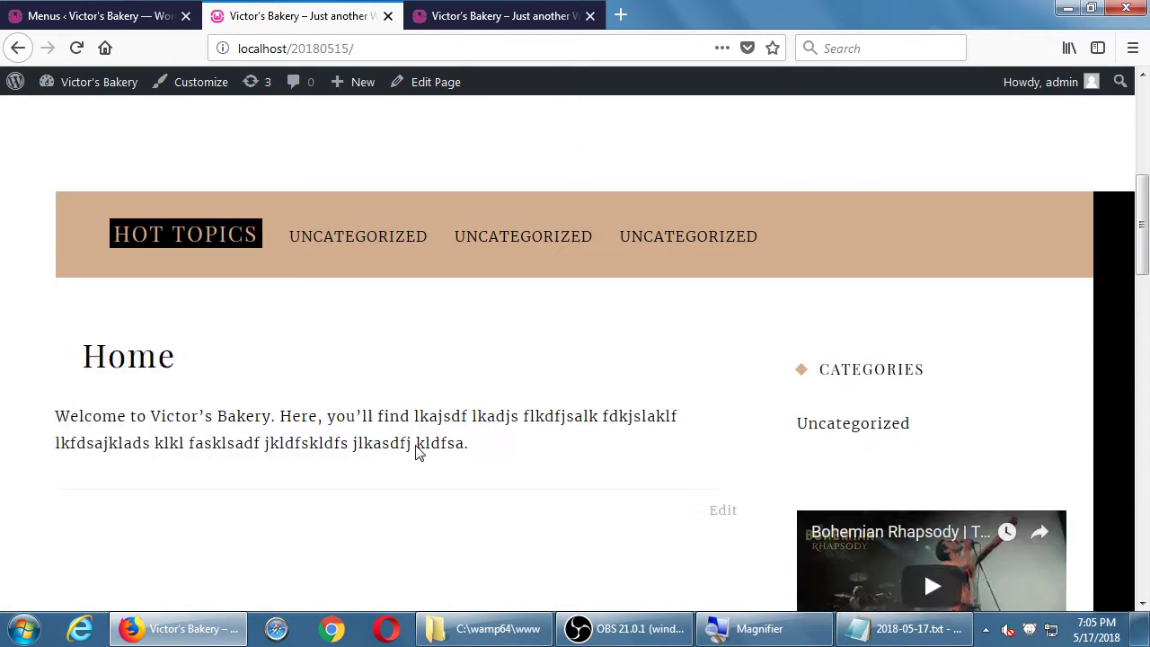
{"action": "scroll", "coordinate": [415, 452], "scroll_direction": "down", "scroll_amount": 12}
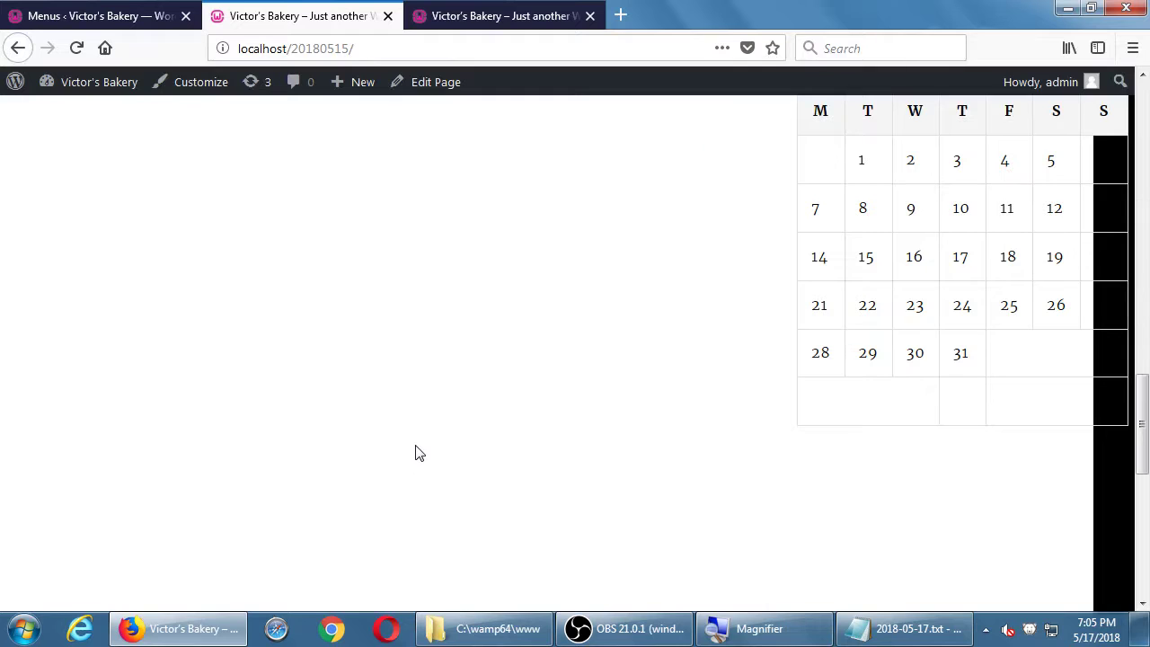
{"action": "scroll", "coordinate": [417, 452], "scroll_direction": "down", "scroll_amount": 5}
{"action": "scroll", "coordinate": [415, 452], "scroll_direction": "up", "scroll_amount": 5}
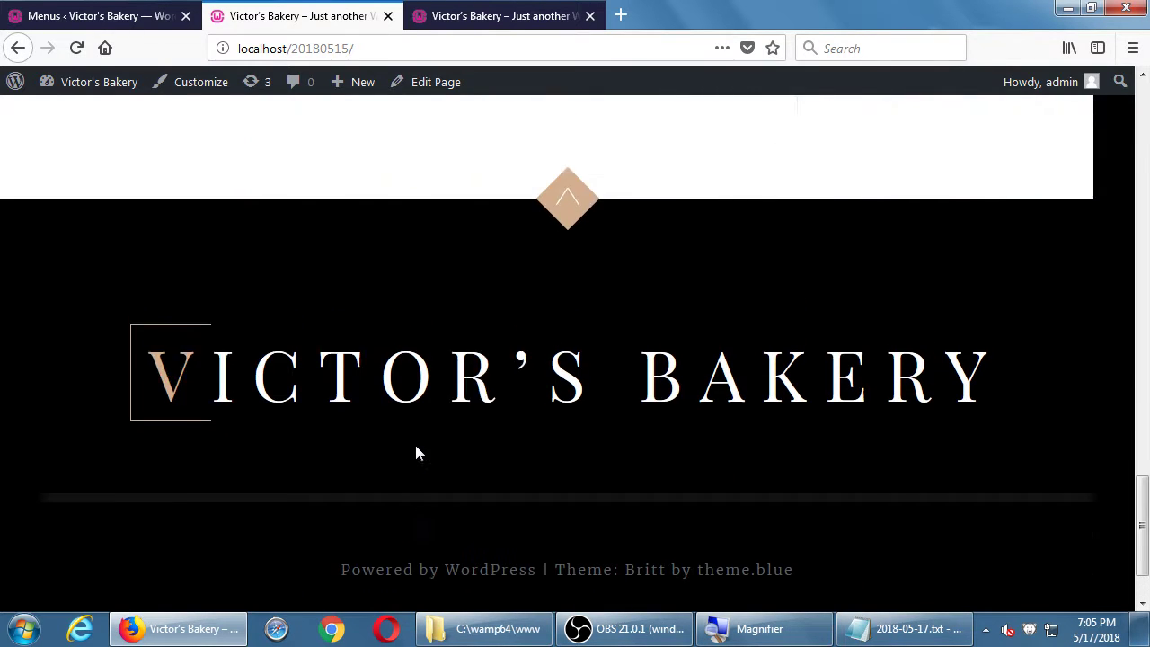
- Go to Appearance > Widgets with the available widgets list collapsed
{"action": "left_click", "coordinate": [113, 15]}
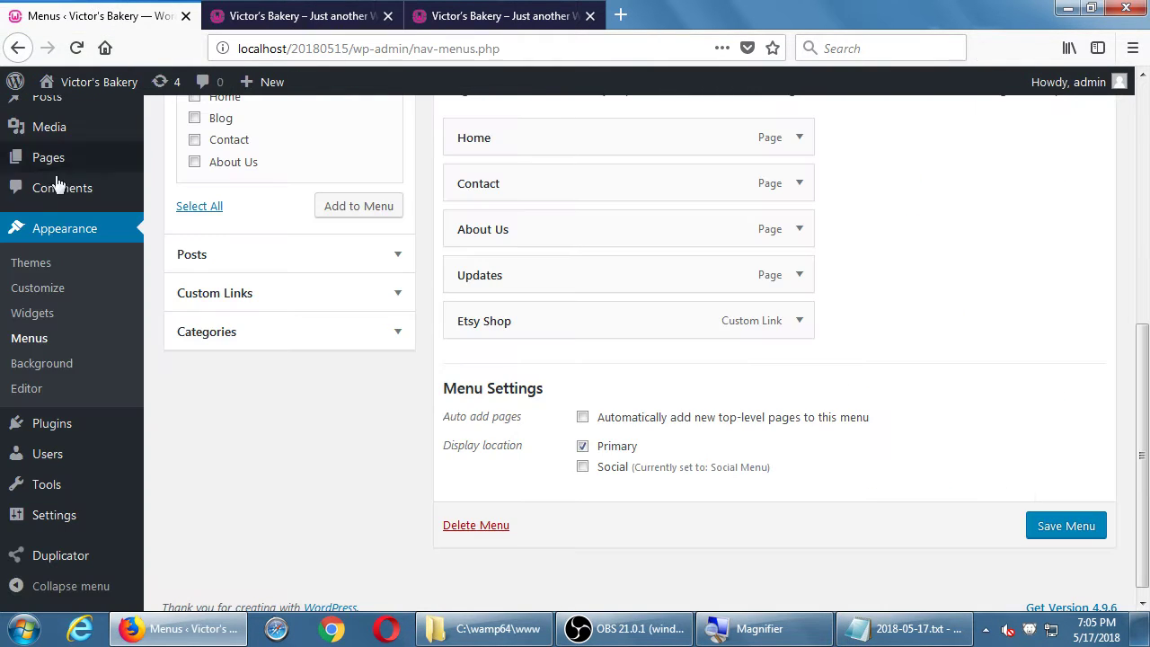
{"action": "left_click", "coordinate": [47, 320]}
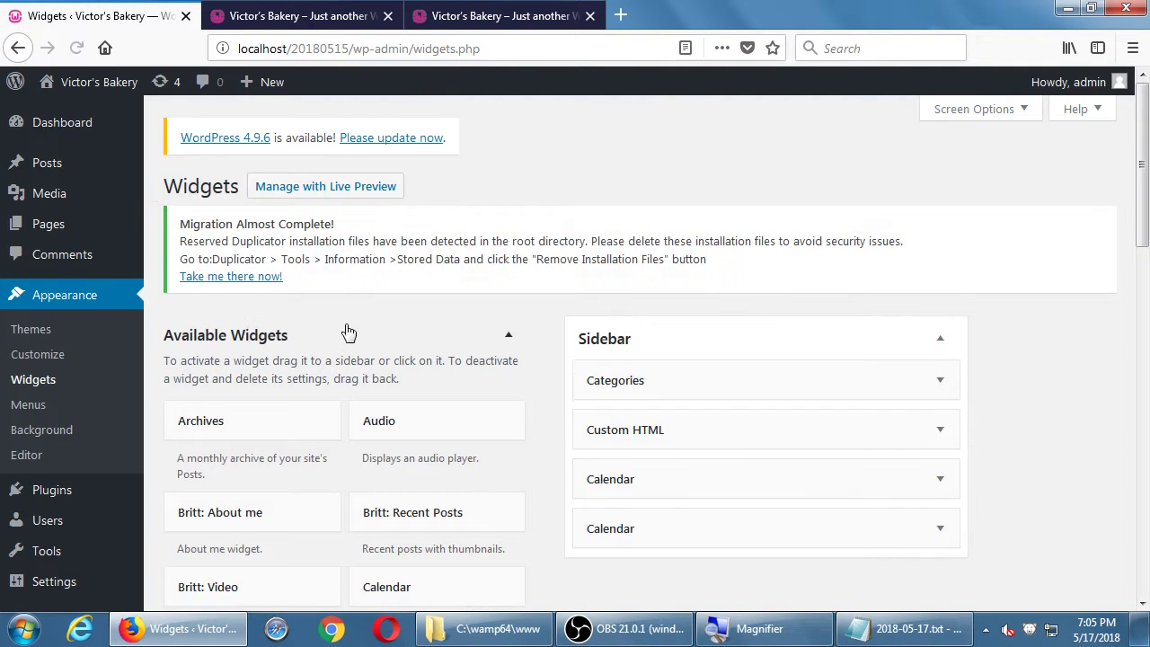
{"action": "scroll", "coordinate": [479, 302], "scroll_direction": "down", "scroll_amount": 2}
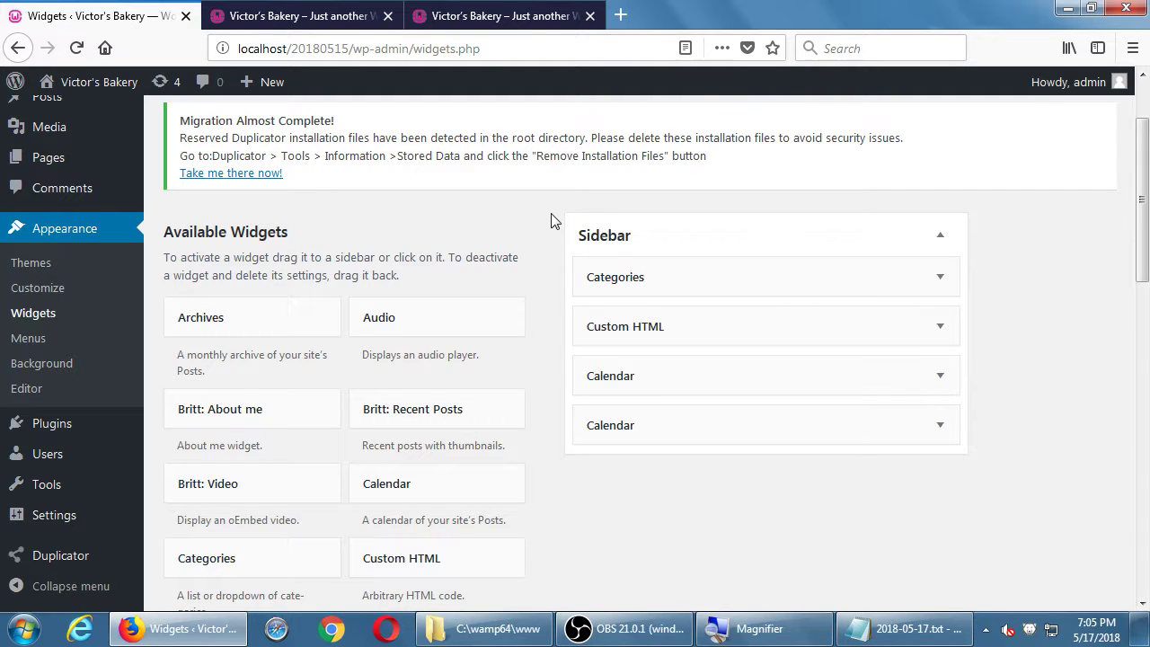
{"action": "left_click", "coordinate": [303, 230]}
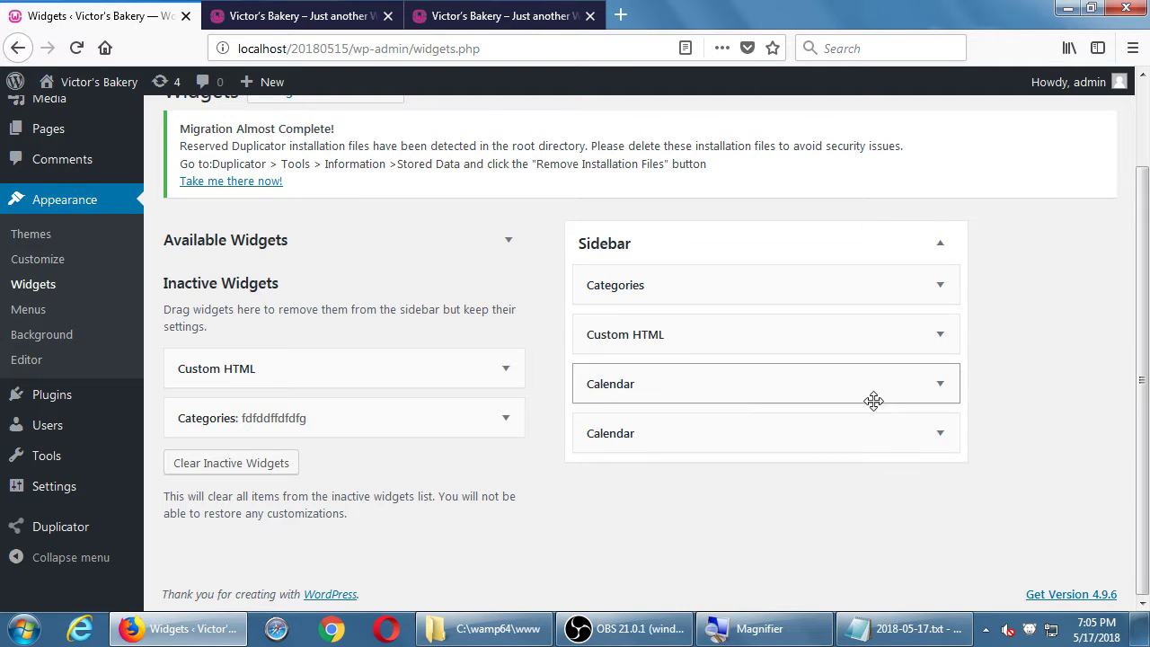
- Drag both Calendar widgets from the Sidebar into Inactive Widgets
{"action": "left_click", "coordinate": [940, 433]}
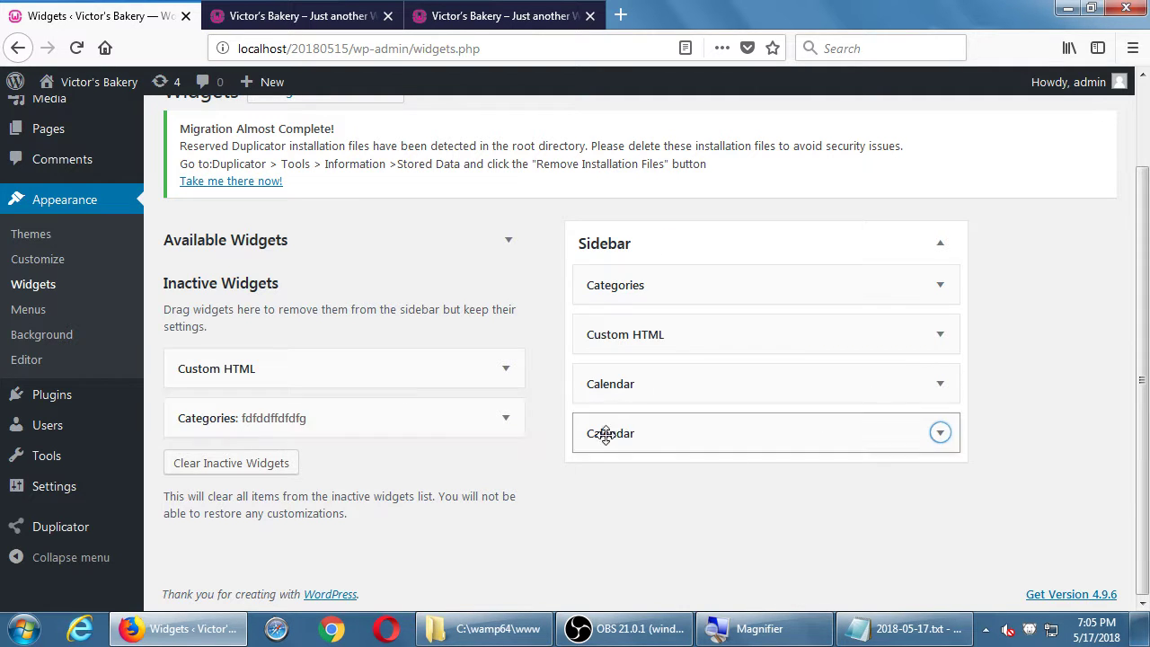
{"action": "left_click_drag", "start_coordinate": [606, 434], "coordinate": [368, 372]}
{"action": "left_click_drag", "start_coordinate": [680, 392], "coordinate": [396, 364]}
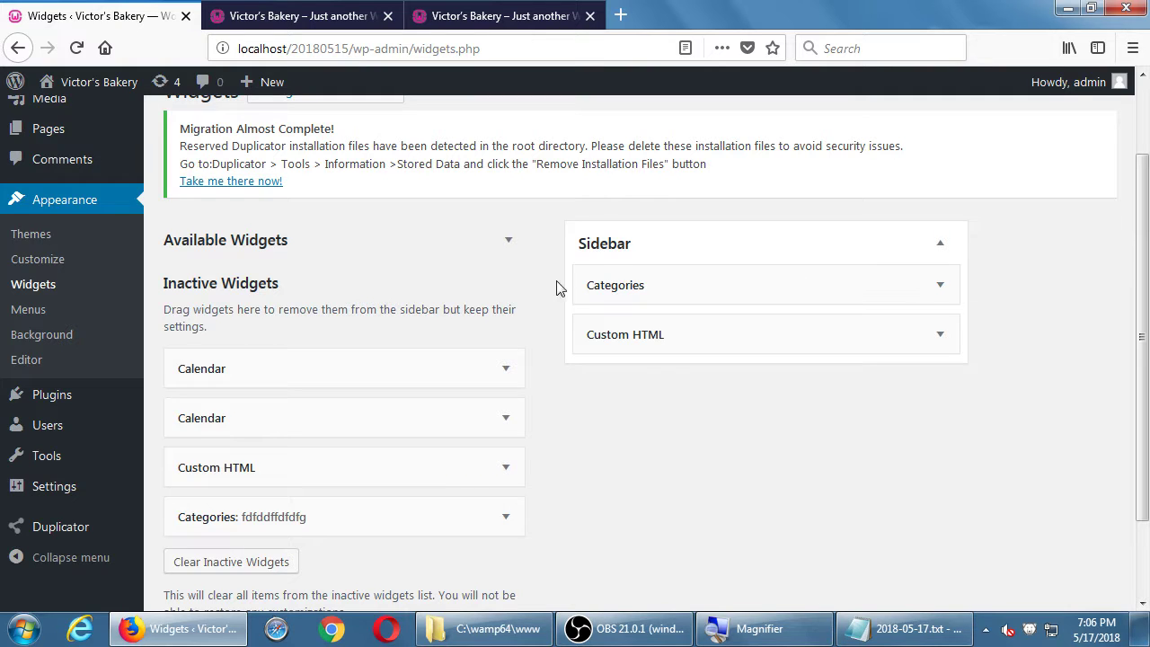
{"action": "left_click", "coordinate": [509, 241]}
{"action": "left_click", "coordinate": [509, 240]}
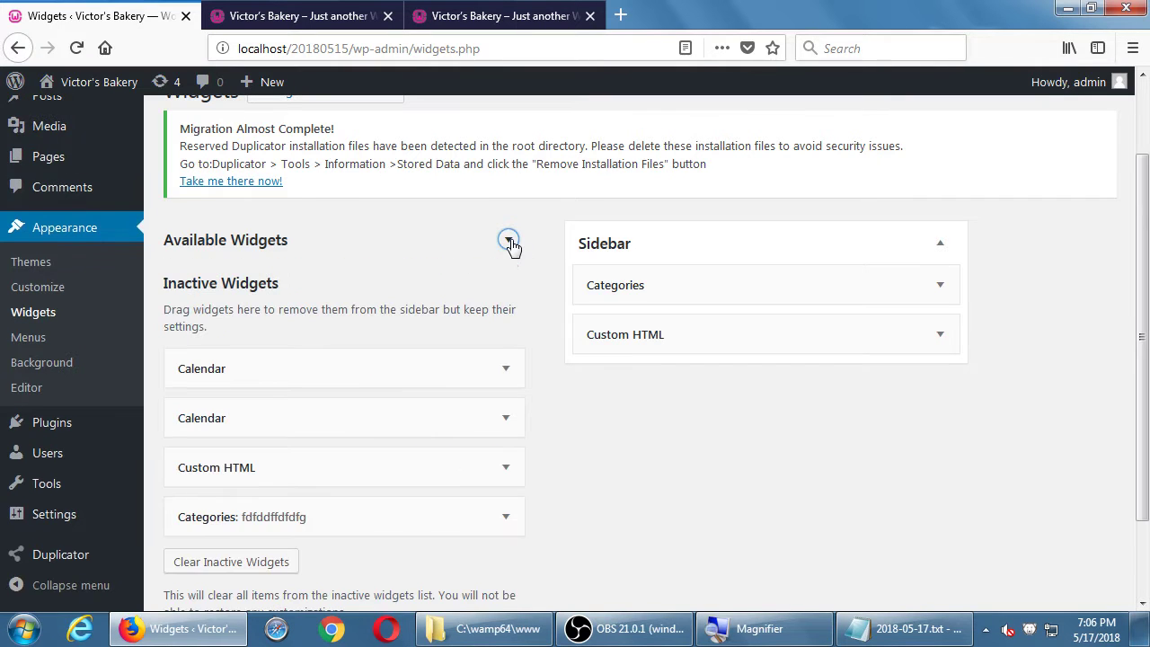
- Add the indented note 'Also, many times, some Widgets will be deactivated when switching between Themes'
{"action": "left_click", "coordinate": [856, 620]}
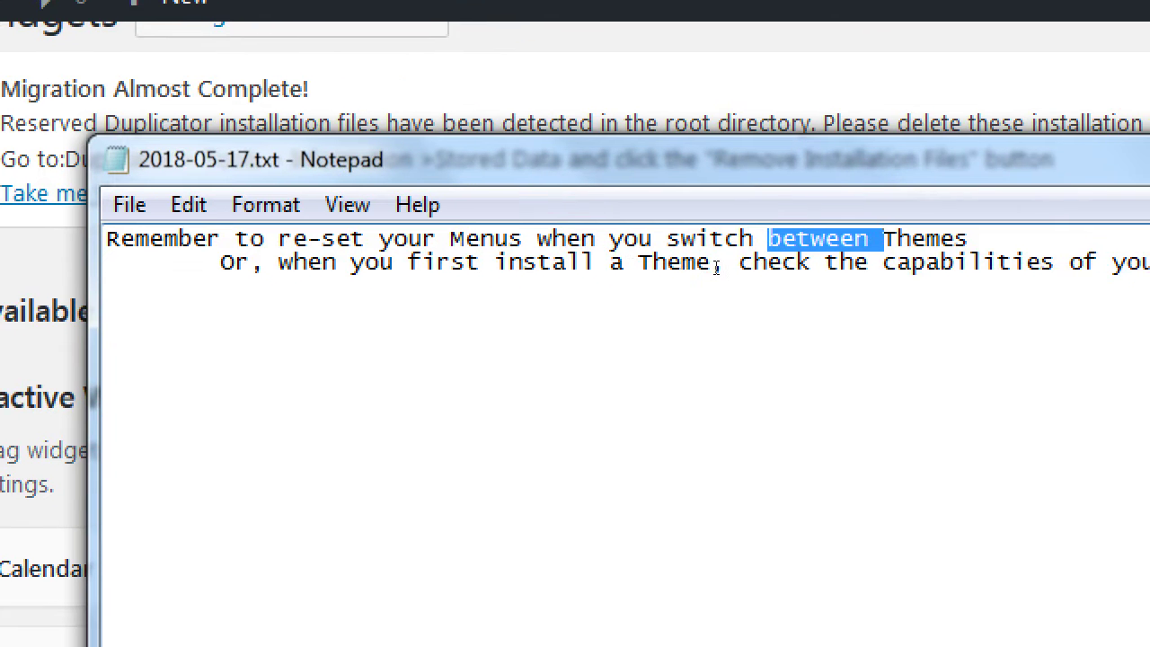
{"action": "key", "text": "ctrl+End"}
{"action": "key", "text": "Return"}
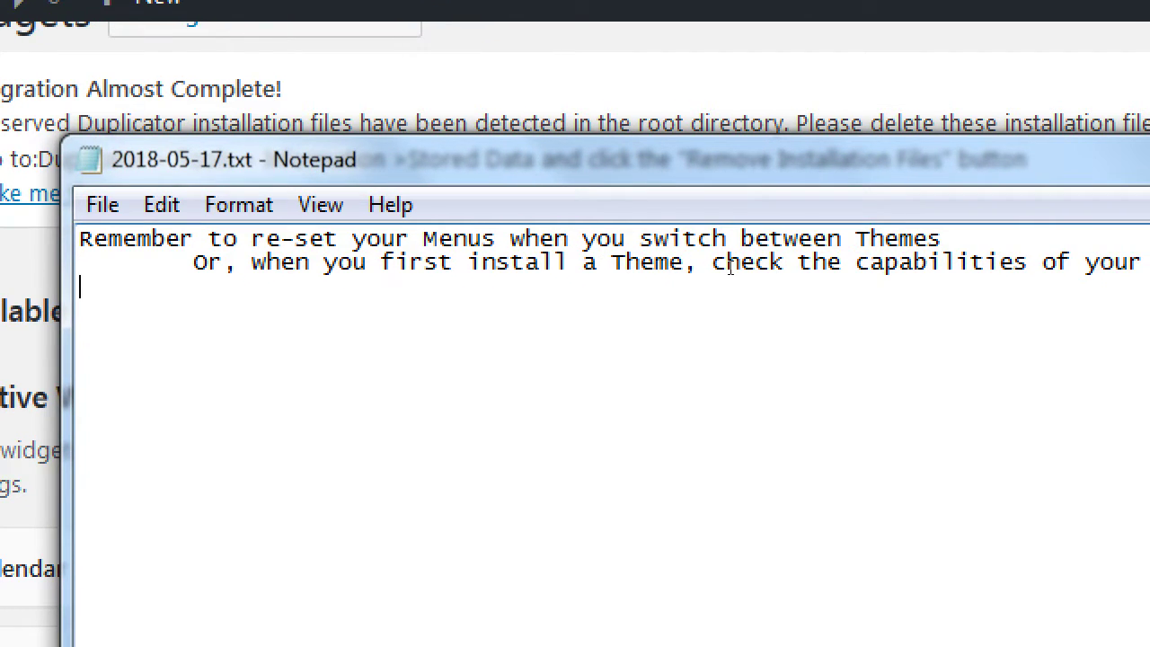
{"action": "key", "text": "Tab"}
{"action": "type", "text": "Also, many"}
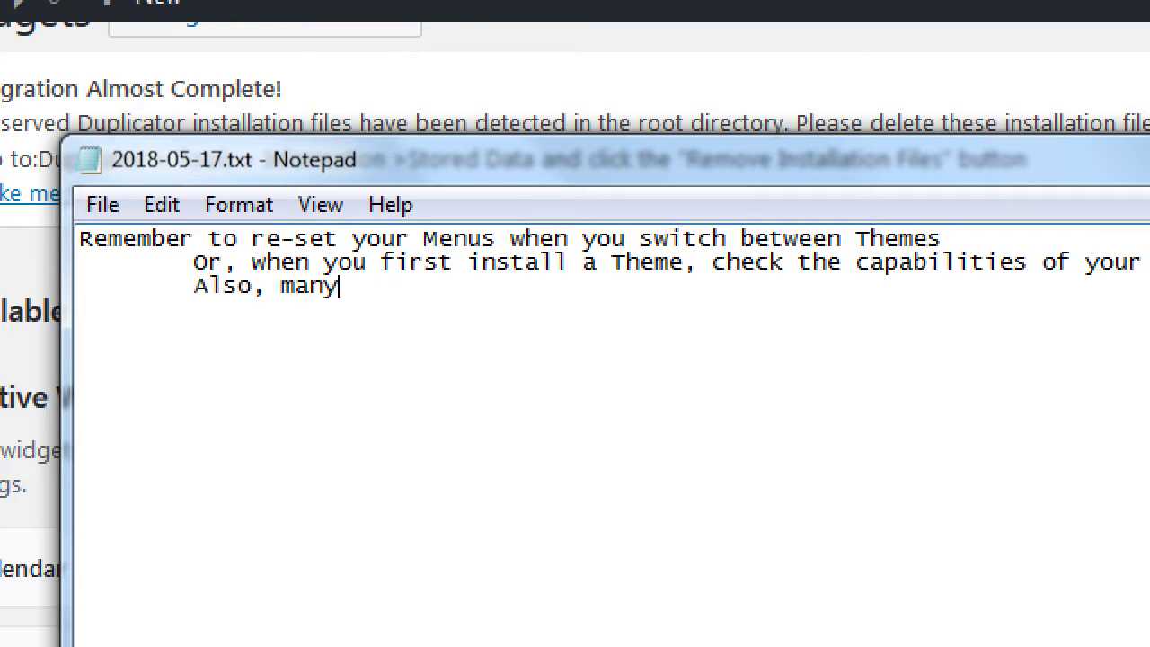
{"action": "type", "text": " times, some"}
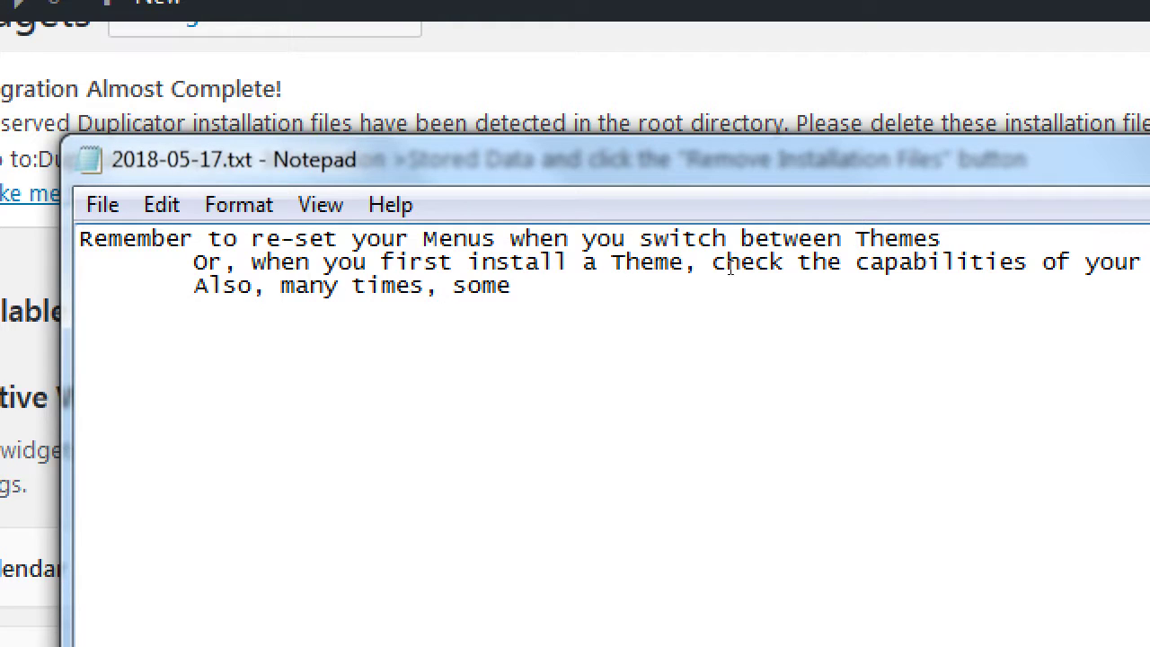
{"action": "type", "text": " Widget"}
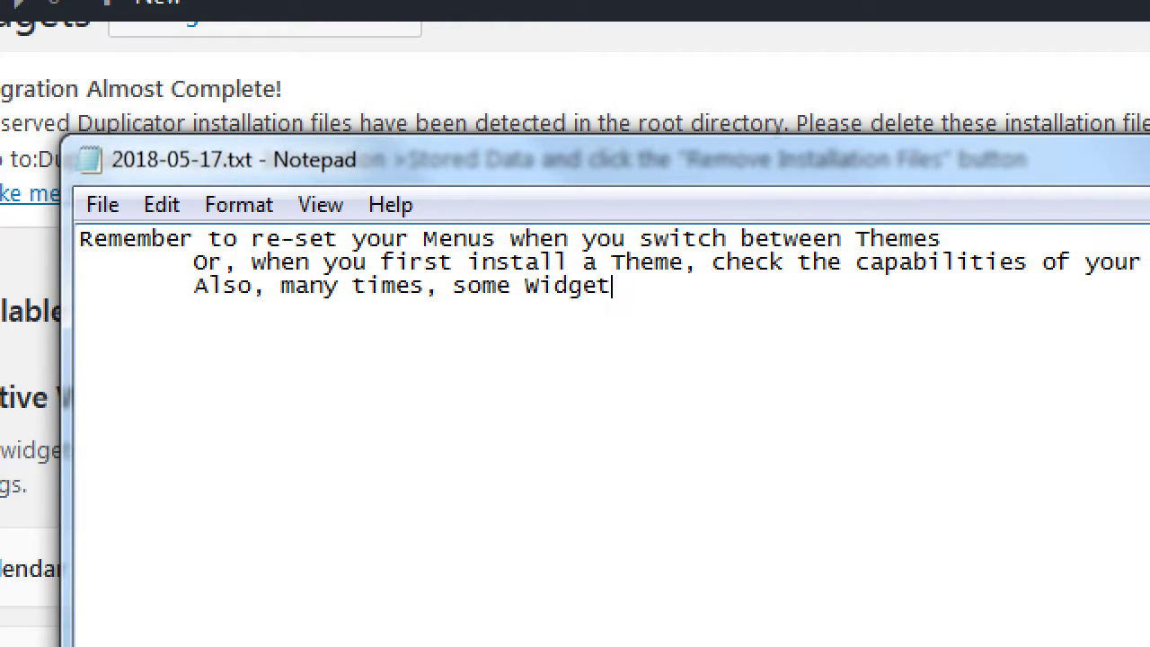
{"action": "type", "text": "s will be dea"}
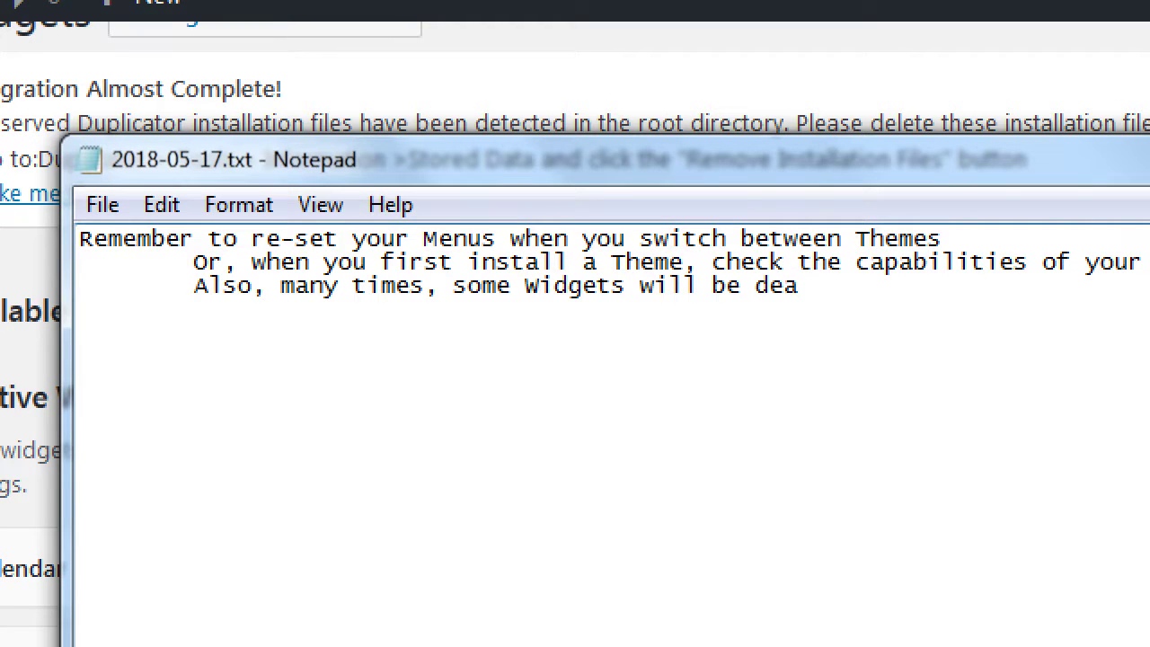
{"action": "type", "text": "ctivated when"}
{"action": "key", "text": "Return"}
{"action": "key", "text": "Tab"}
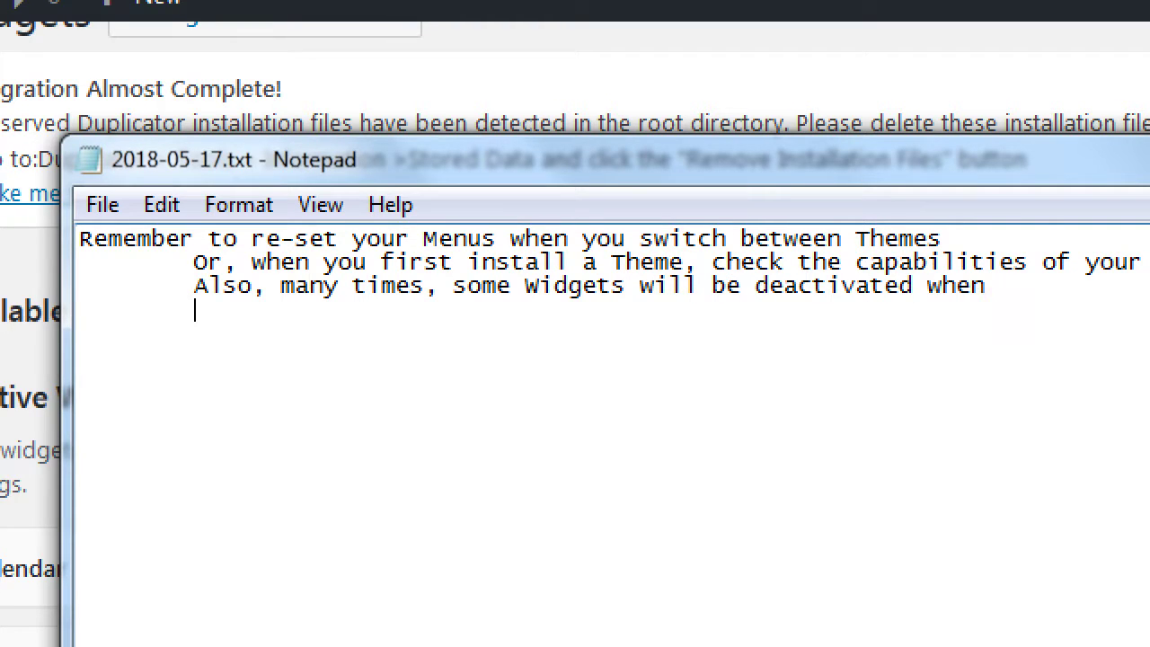
{"action": "type", "text": "switching be"}
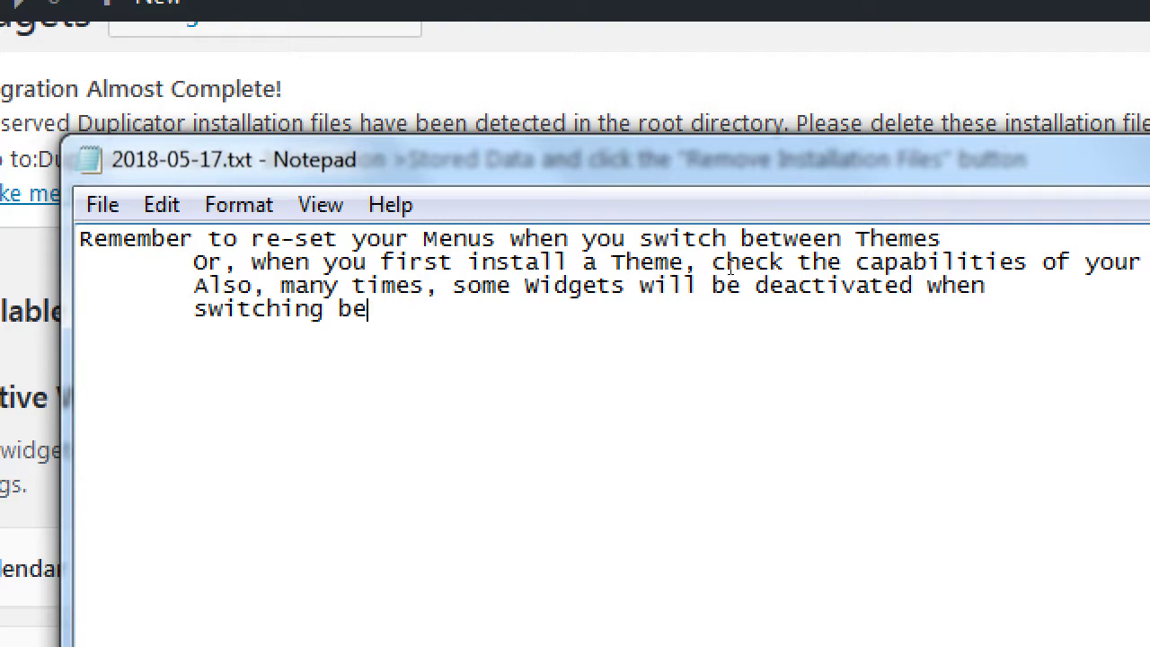
{"action": "type", "text": "tween theme"}
{"action": "key", "text": "BackSpace"}
{"action": "key", "text": "BackSpace"}
{"action": "key", "text": "BackSpace"}
{"action": "key", "text": "BackSpace"}
{"action": "key", "text": "BackSpace"}
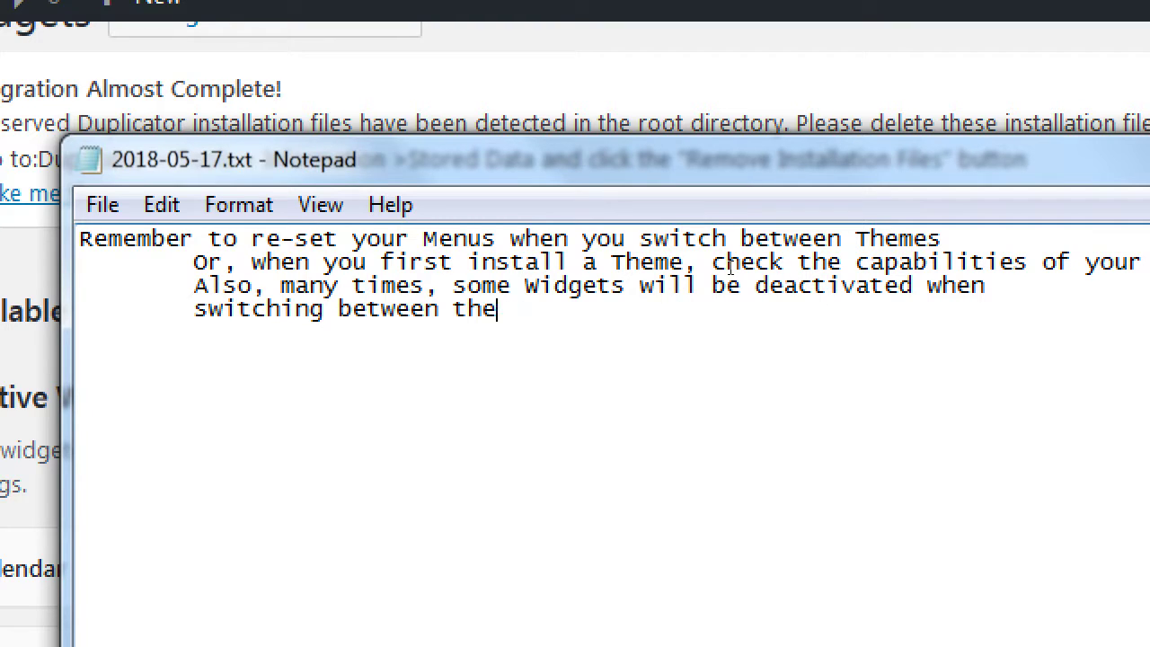
{"action": "type", "text": "Themes"}
- Add the line 'WordPress remembers Widget settings, so you won't lose that.'
{"action": "key", "text": "Tab"}
{"action": "key", "text": "Return"}
{"action": "key", "text": "BackSpace"}
{"action": "type", "text": "WordPress reme"}
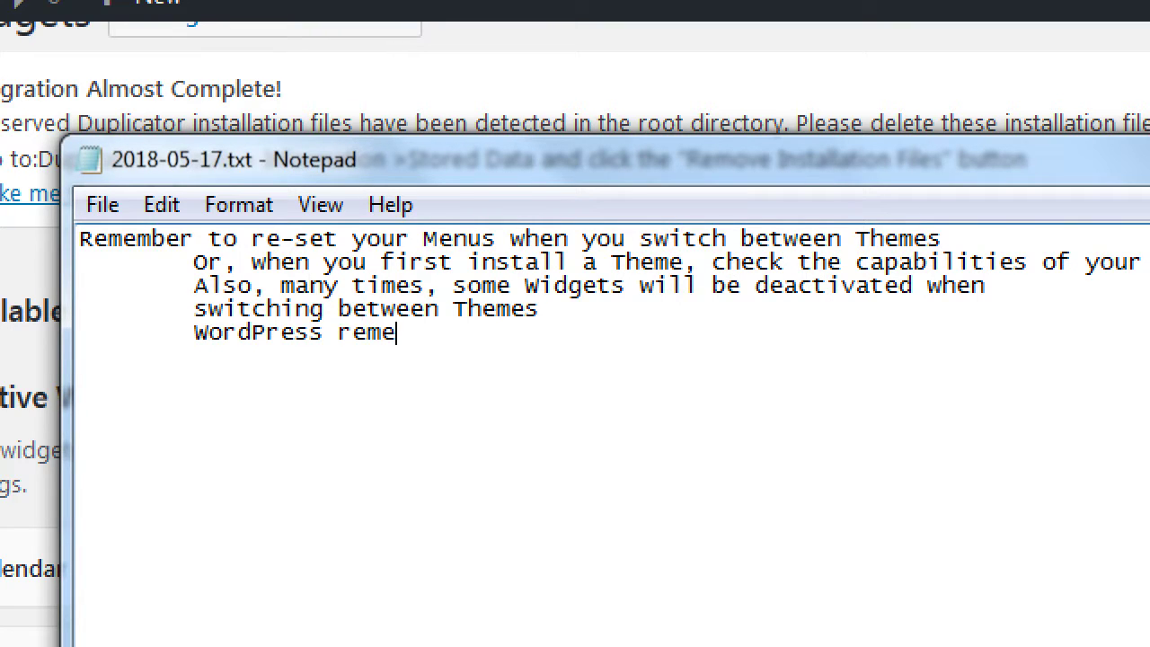
{"action": "type", "text": "mbers Widgets"}
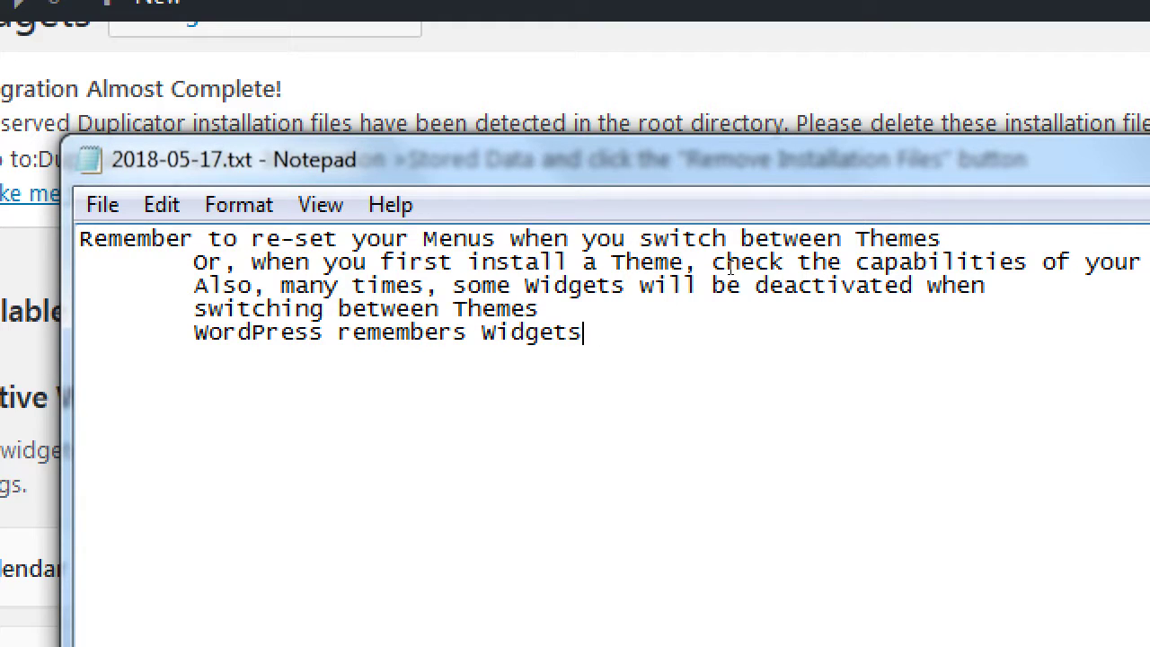
{"action": "key", "text": "BackSpace"}
{"action": "type", "text": "settings"}
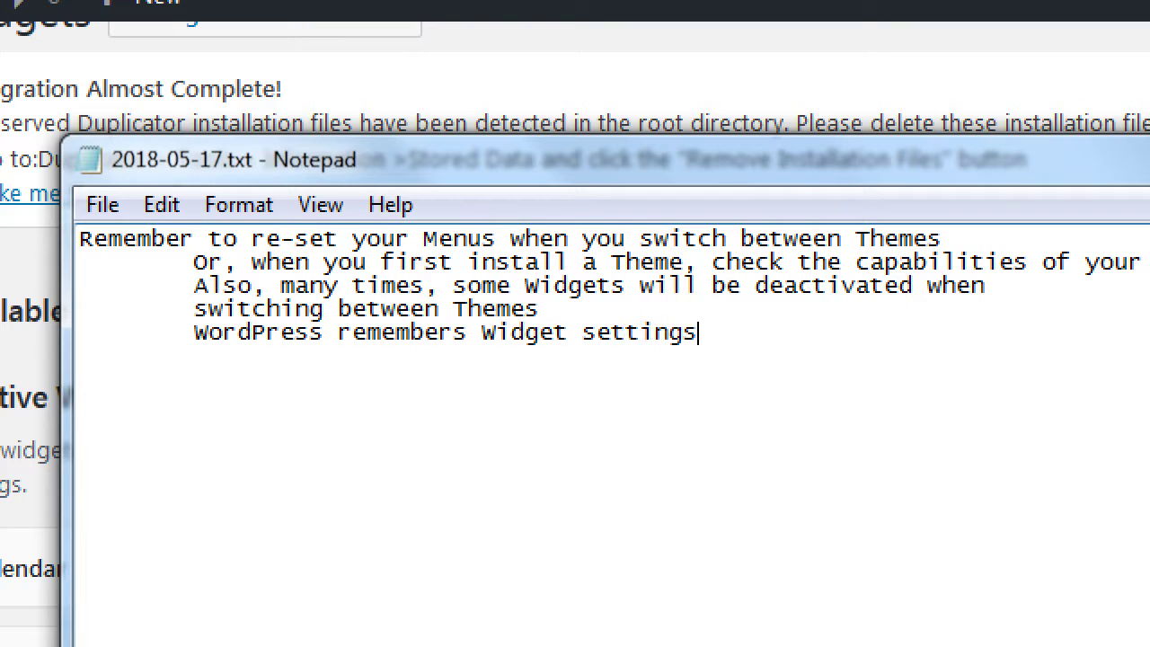
{"action": "type", "text": ", so you won't lose that."}
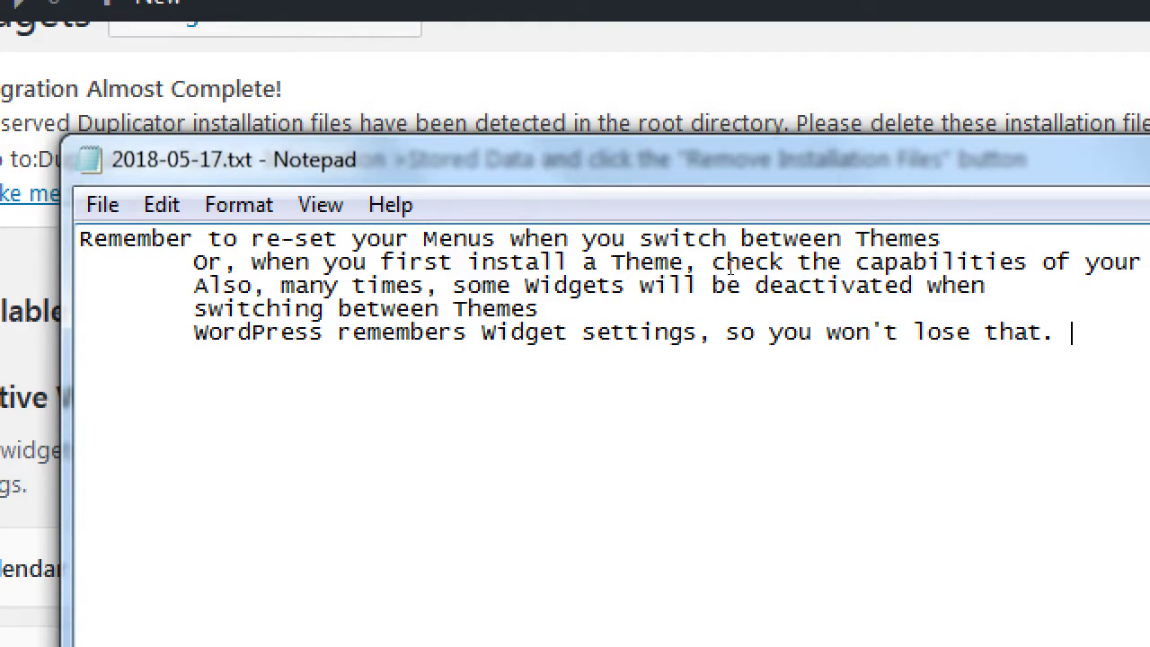
{"action": "key", "text": "super+minus"}
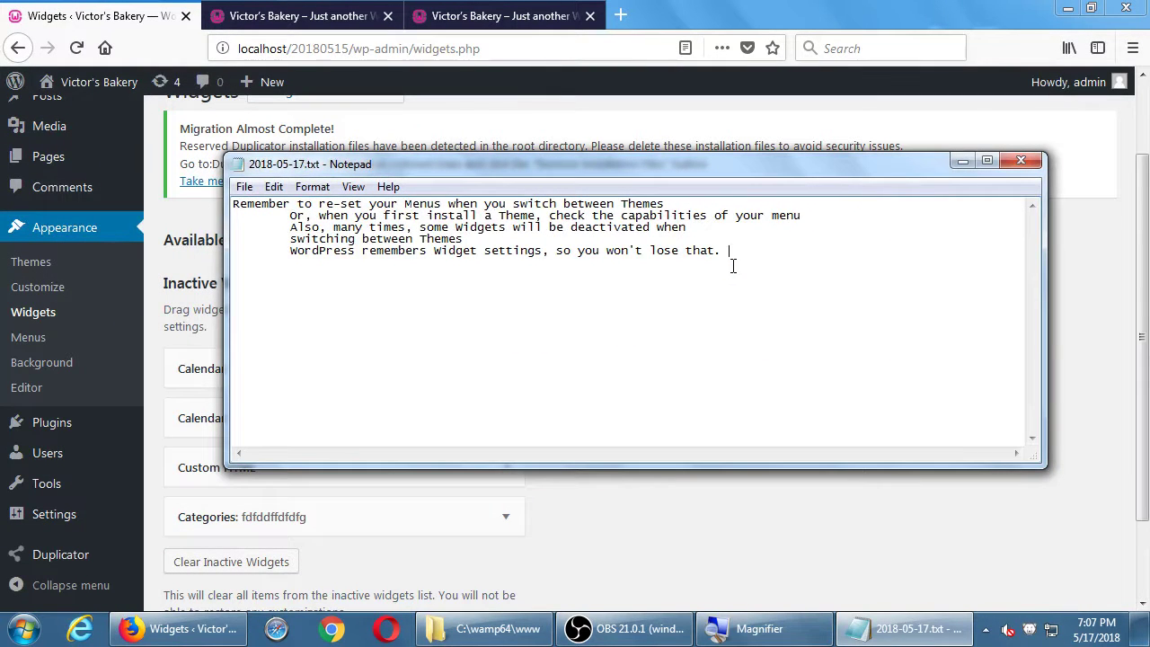
- Bring the WordPress admin forward and show the installed themes under Appearance > Themes
{"action": "left_click", "coordinate": [924, 115]}
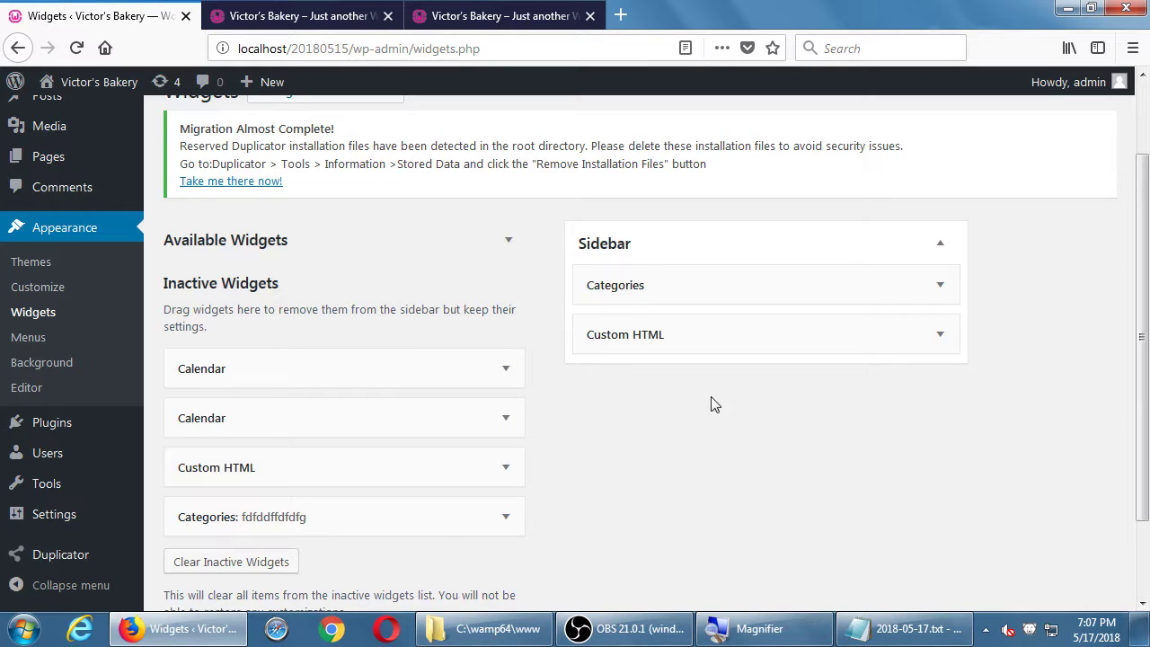
{"action": "left_click", "coordinate": [36, 263]}
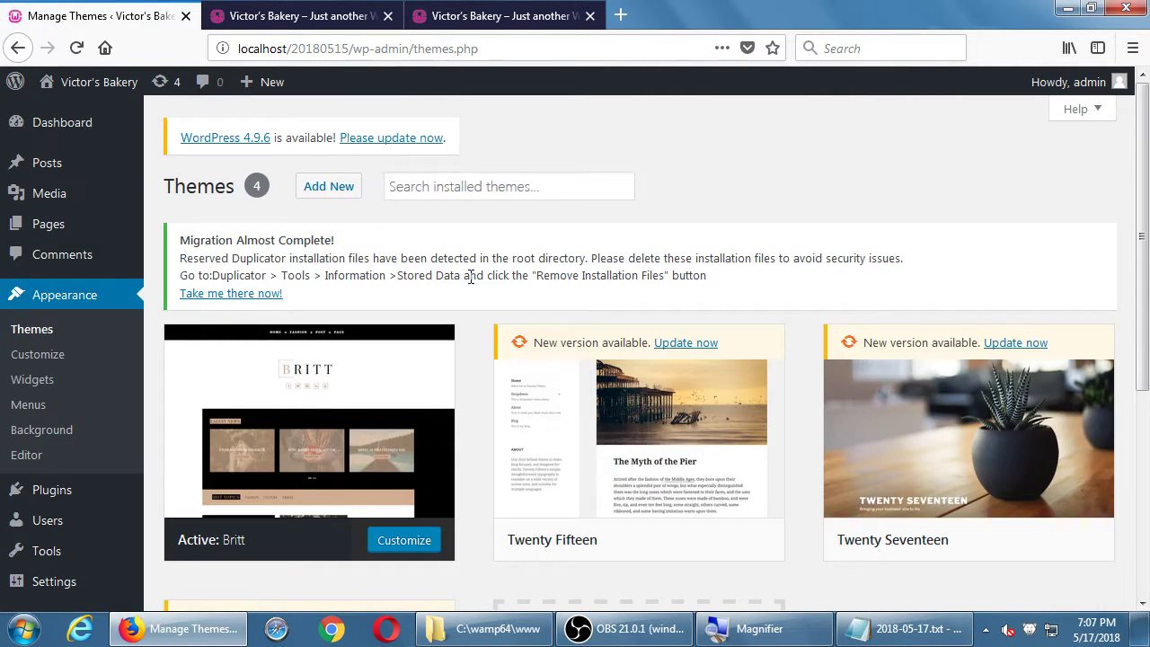
{"action": "scroll", "coordinate": [596, 297], "scroll_direction": "down", "scroll_amount": 3}
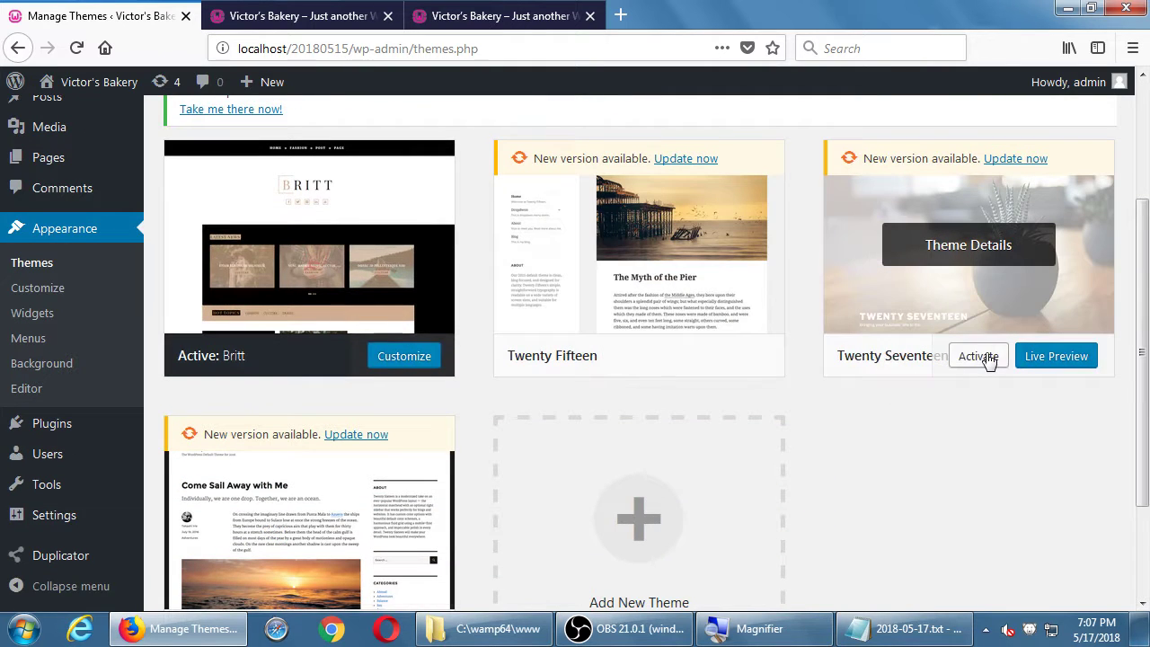
- Activate Twenty Seventeen and go to its Widgets page
{"action": "left_click", "coordinate": [988, 357]}
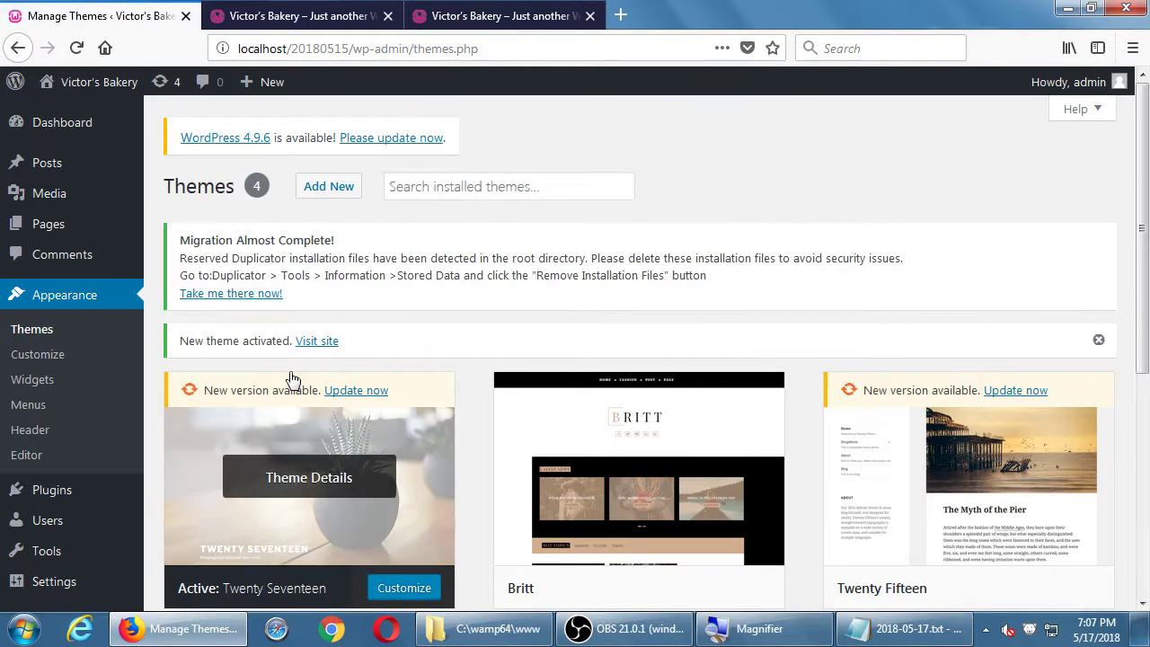
{"action": "left_click", "coordinate": [60, 382]}
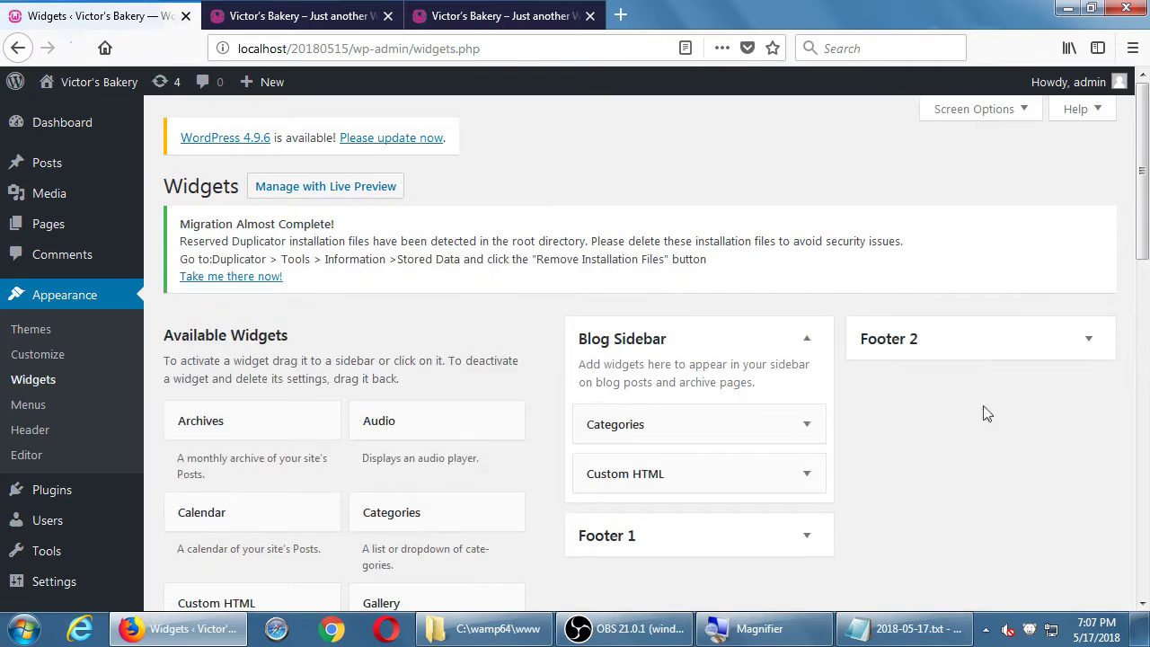
{"action": "scroll", "coordinate": [998, 421], "scroll_direction": "down", "scroll_amount": 3}
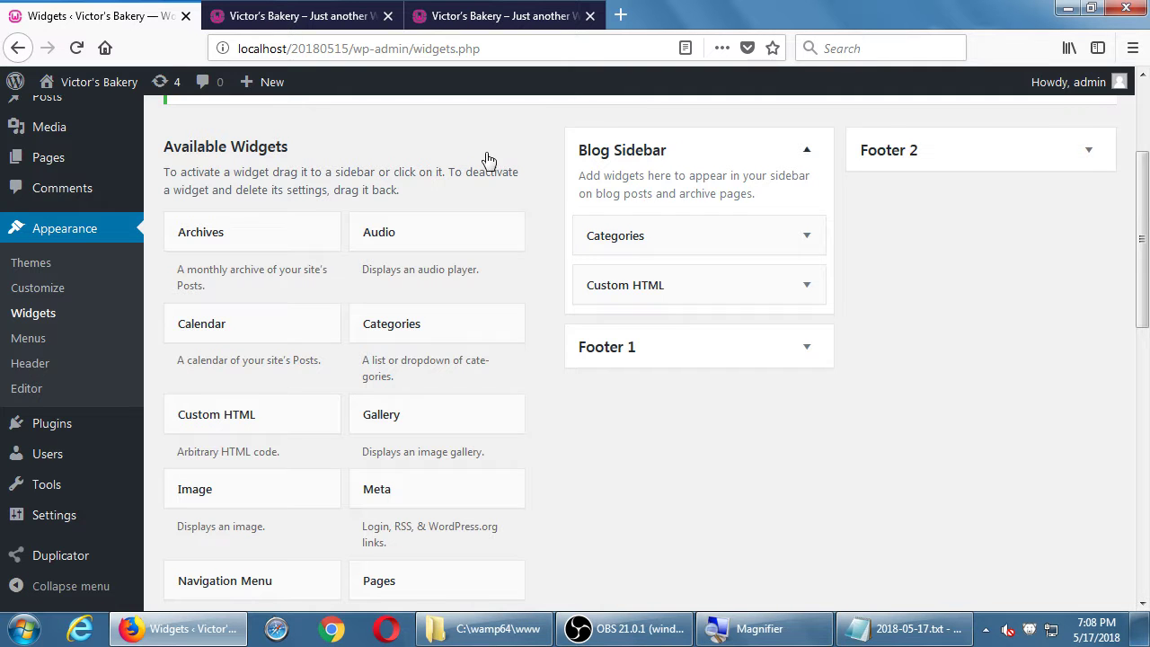
{"action": "left_click", "coordinate": [286, 153]}
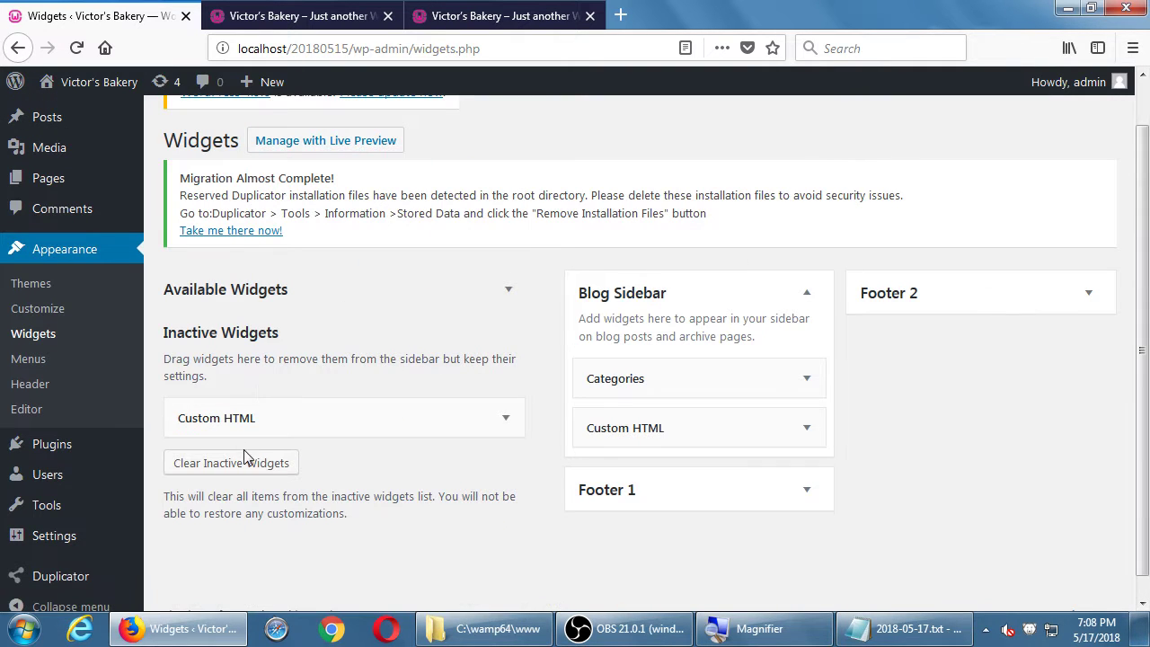
{"action": "scroll", "coordinate": [405, 434], "scroll_direction": "down", "scroll_amount": 1}
- Inspect the Footer 1 and Footer 2 widgets, leaving Custom HTML inactive
{"action": "left_click_drag", "start_coordinate": [384, 401], "coordinate": [359, 386]}
{"action": "left_click", "coordinate": [796, 466]}
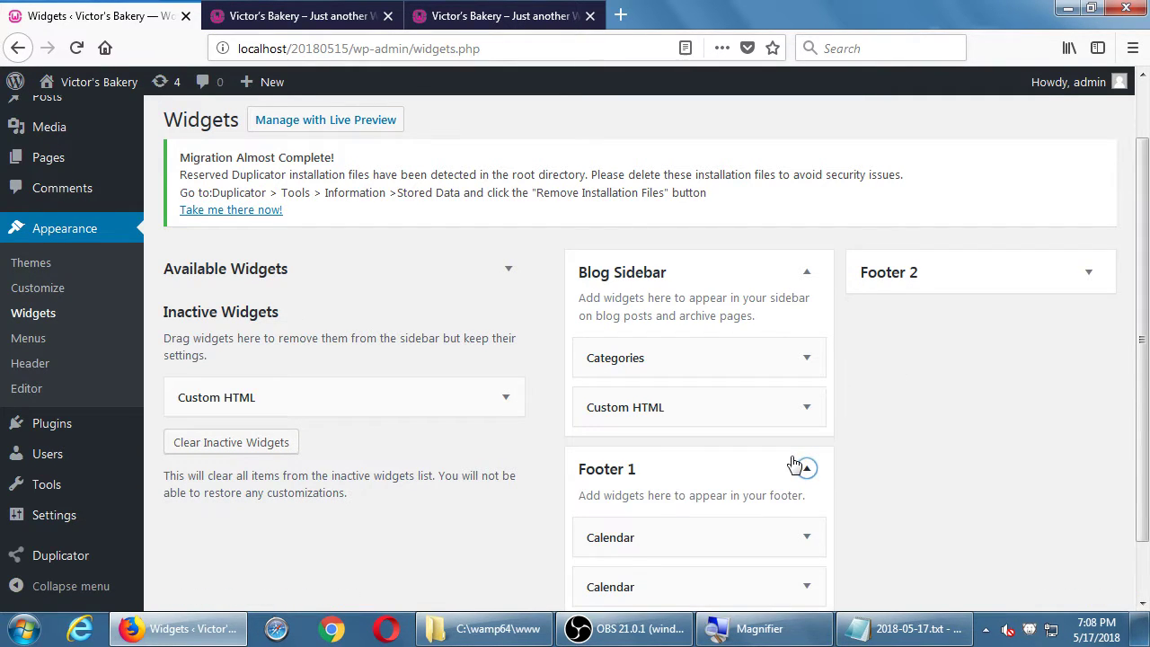
{"action": "left_click", "coordinate": [797, 465]}
{"action": "left_click", "coordinate": [799, 465]}
{"action": "scroll", "coordinate": [997, 424], "scroll_direction": "down", "scroll_amount": 2}
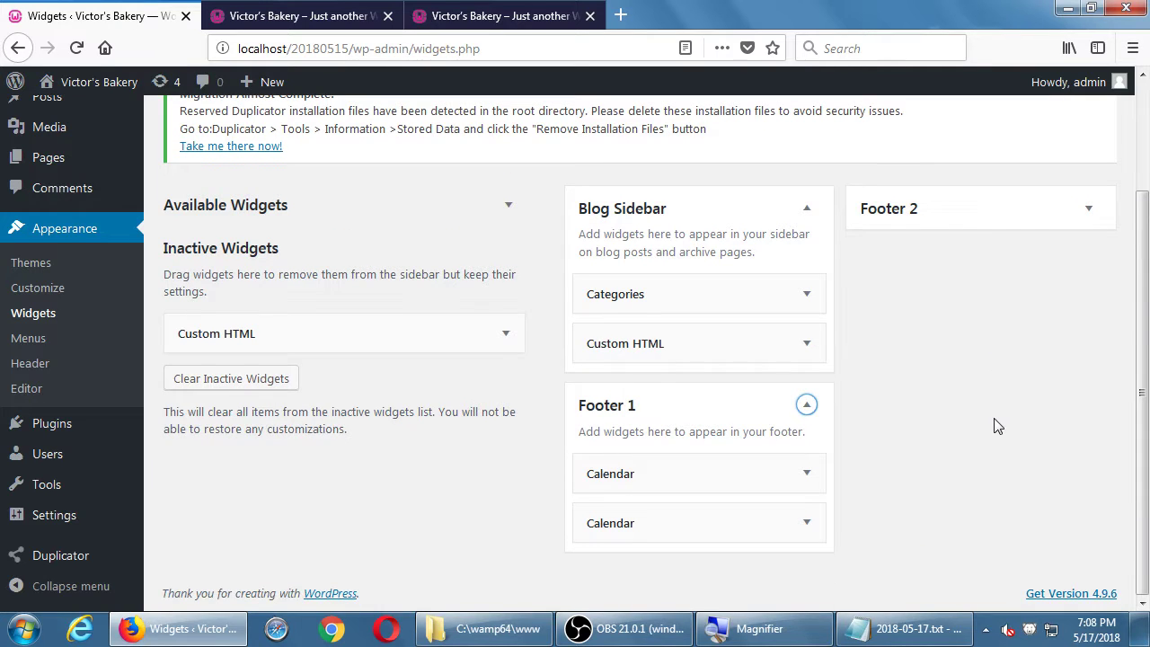
{"action": "left_click", "coordinate": [931, 206]}
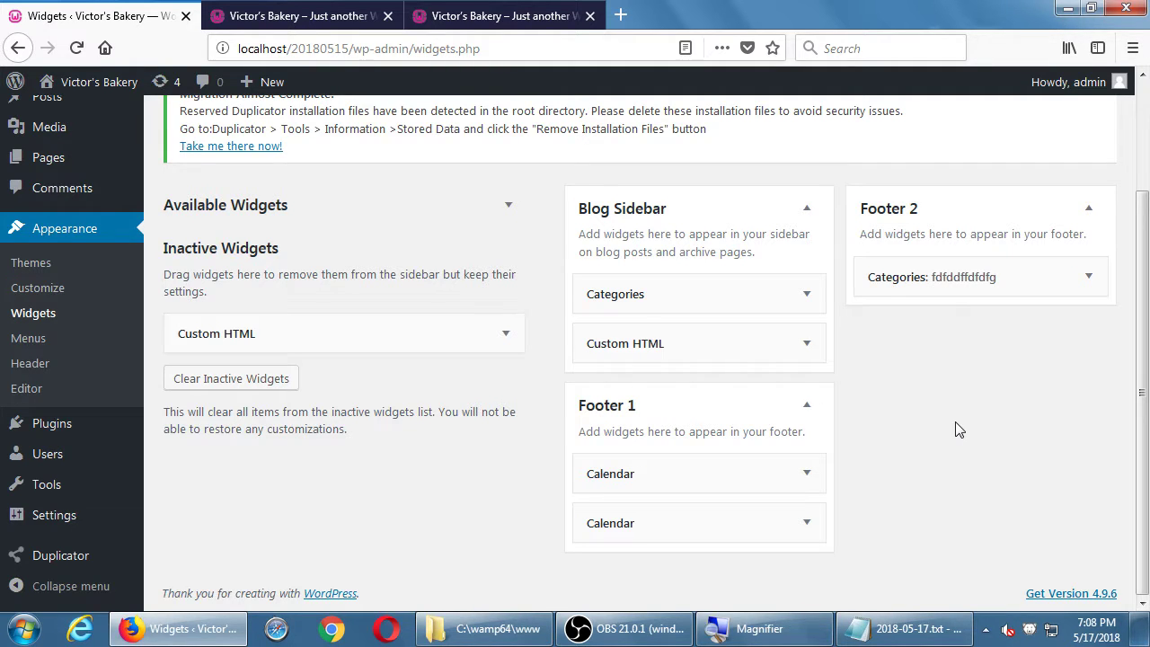
{"action": "left_click", "coordinate": [940, 632]}
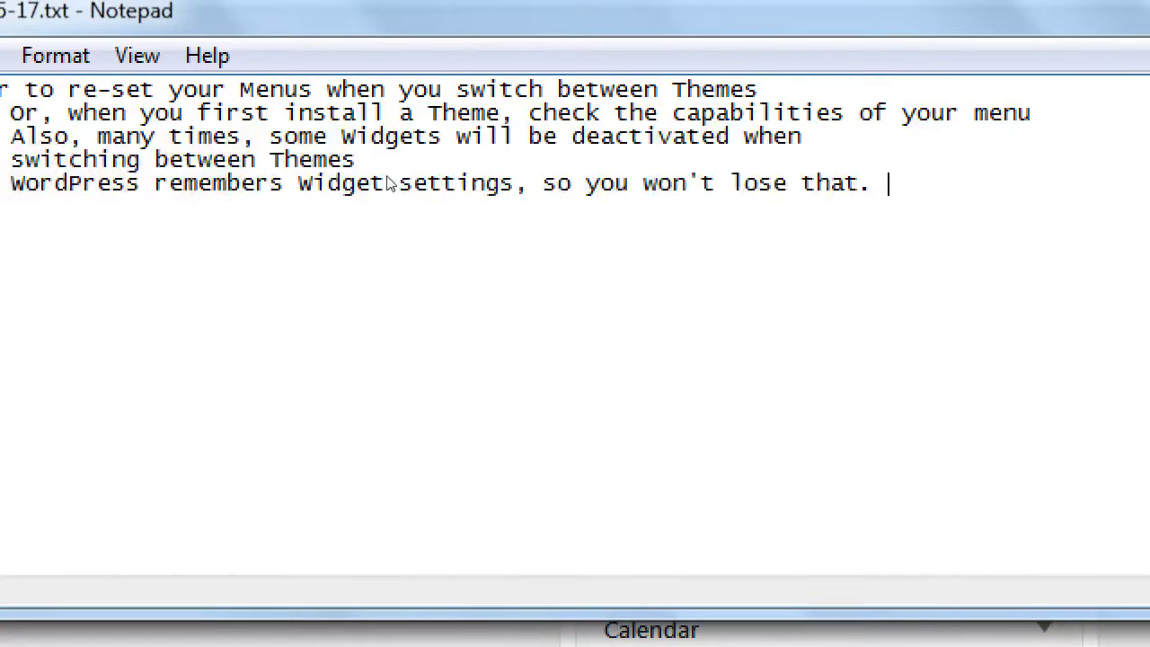
- End the note with the line 'and when you switch from Theme to Theme, your setup remains.'
{"action": "key", "text": "BackSpace"}
{"action": "key", "text": "BackSpace"}
{"action": "type", "text": ","}
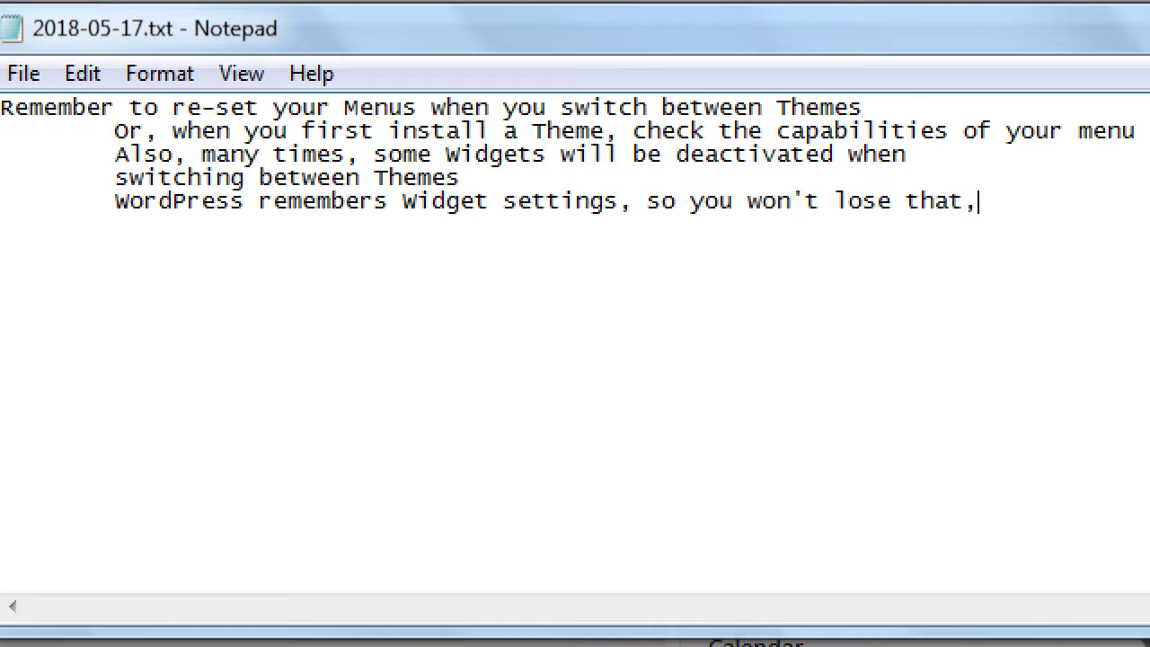
{"action": "key", "text": "Return"}
{"action": "key", "text": "Tab"}
{"action": "type", "text": "and when you swti"}
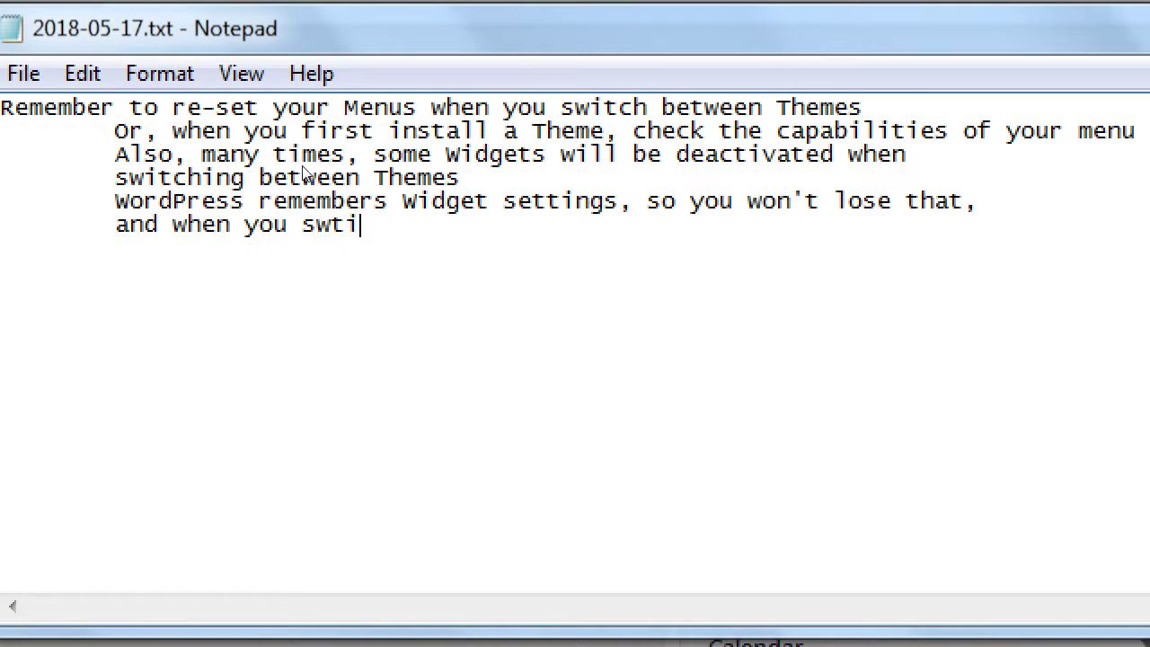
{"action": "key", "text": "BackSpace"}
{"action": "key", "text": "BackSpace"}
{"action": "type", "text": "itch from th"}
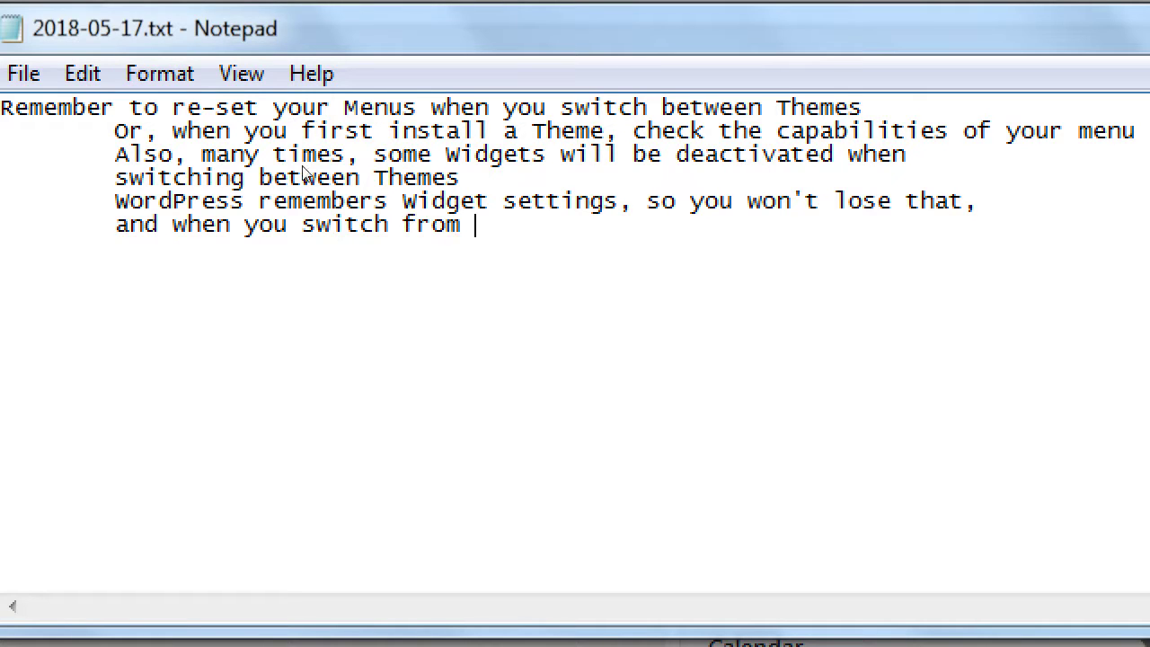
{"action": "key", "text": "BackSpace"}
{"action": "key", "text": "BackSpace"}
{"action": "type", "text": "Theme to theme"}
{"action": "key", "text": "BackSpace"}
{"action": "key", "text": "BackSpace"}
{"action": "key", "text": "BackSpace"}
{"action": "key", "text": "BackSpace"}
{"action": "key", "text": "BackSpace"}
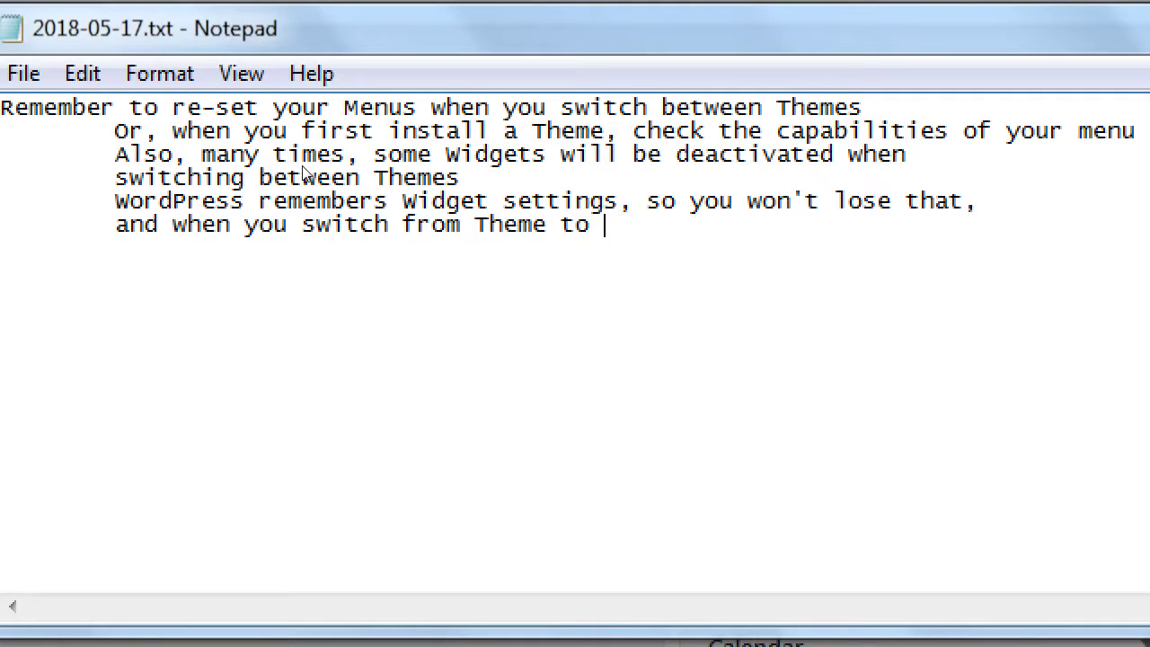
{"action": "type", "text": "Theme, your "}
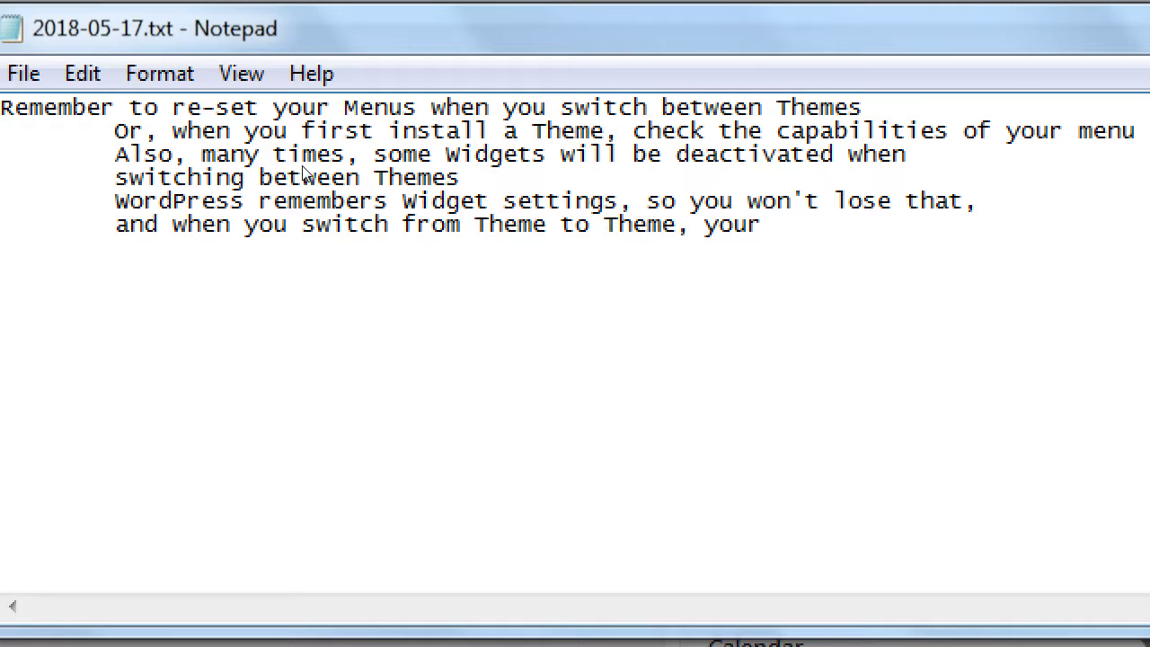
{"action": "type", "text": "place"}
{"action": "key", "text": "BackSpace"}
{"action": "key", "text": "BackSpace"}
{"action": "key", "text": "BackSpace"}
{"action": "key", "text": "BackSpace"}
{"action": "key", "text": "BackSpace"}
{"action": "type", "text": "est"}
{"action": "key", "text": "BackSpace"}
{"action": "key", "text": "BackSpace"}
{"action": "key", "text": "BackSpace"}
{"action": "type", "text": "setup ream"}
{"action": "key", "text": "BackSpace"}
{"action": "key", "text": "BackSpace"}
{"action": "type", "text": "mains."}
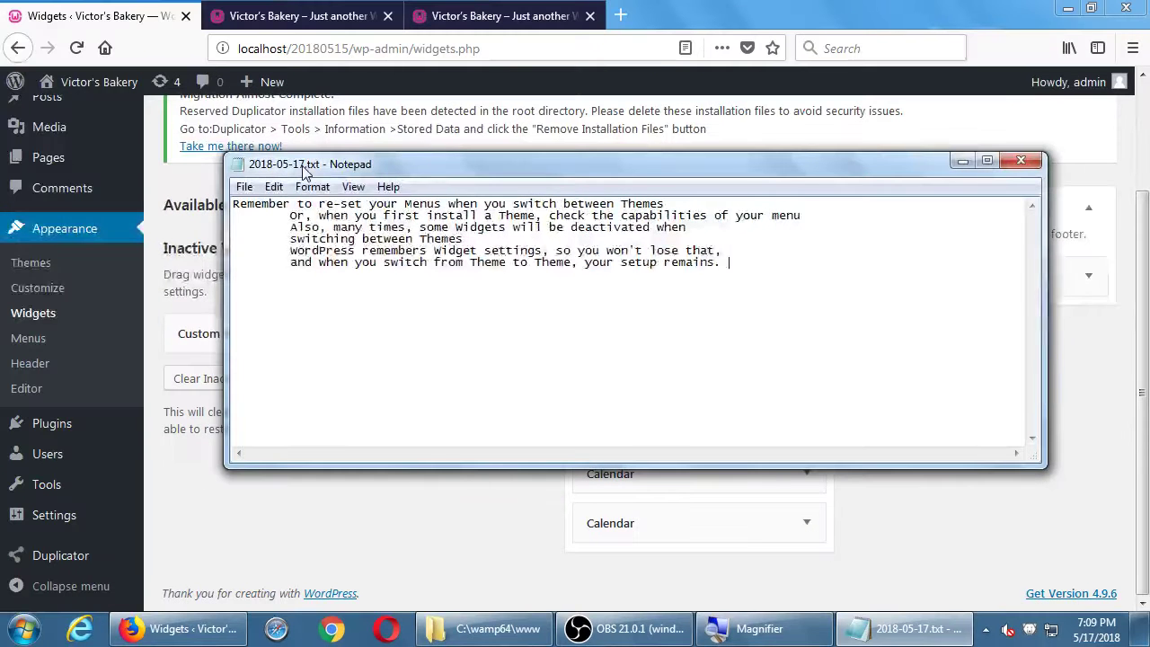
{"action": "left_click", "coordinate": [240, 519]}
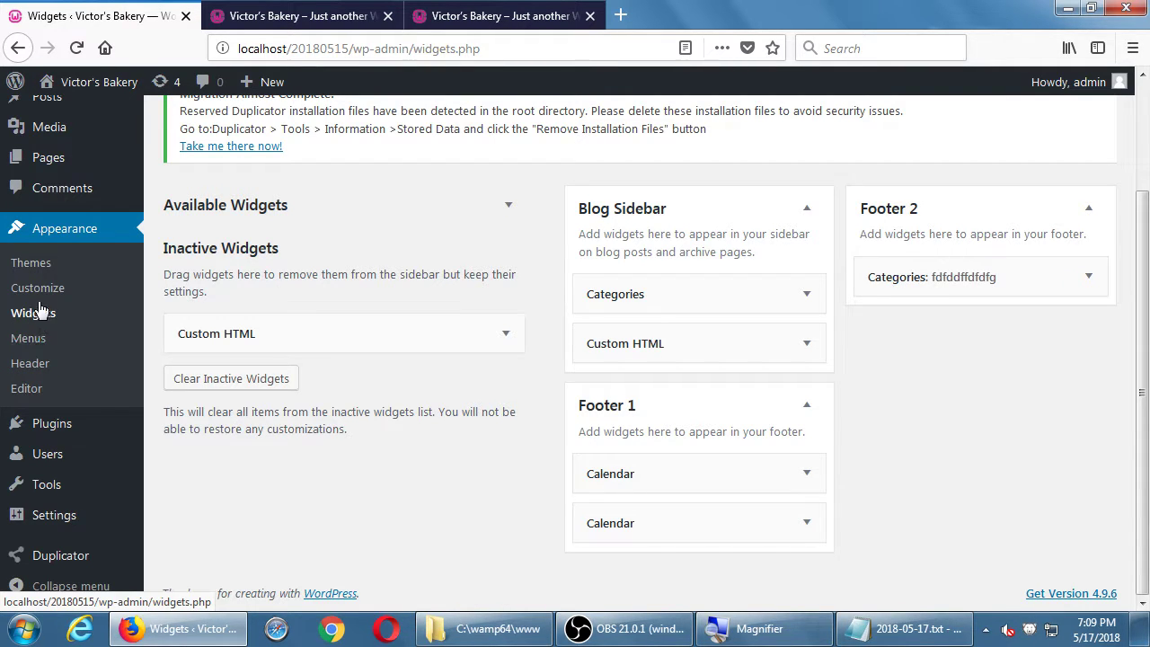
- Open Appearance > Menus and confirm Description is ticked in Screen Options
{"action": "left_click", "coordinate": [40, 338]}
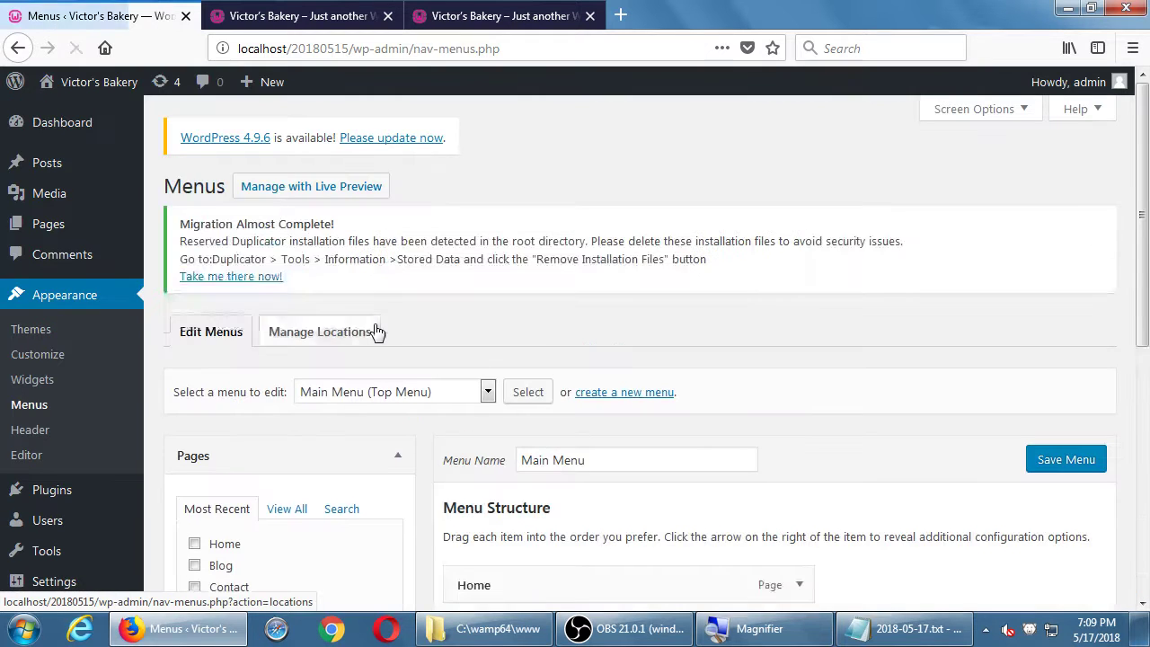
{"action": "scroll", "coordinate": [598, 296], "scroll_direction": "down", "scroll_amount": 3}
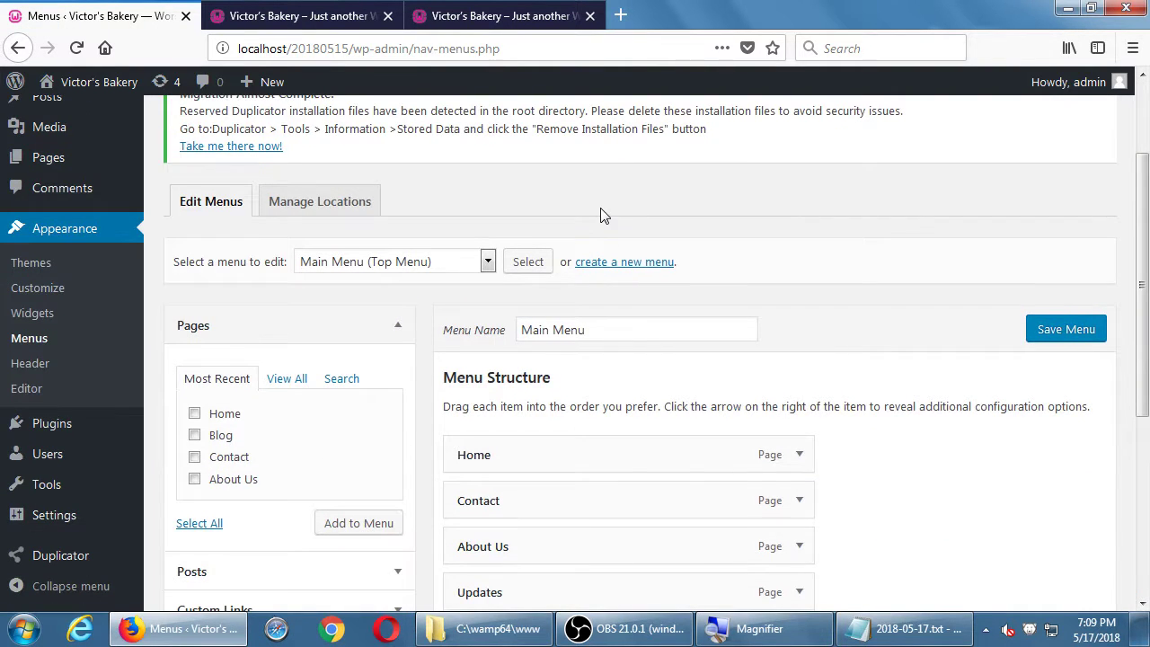
{"action": "scroll", "coordinate": [467, 297], "scroll_direction": "down", "scroll_amount": 4}
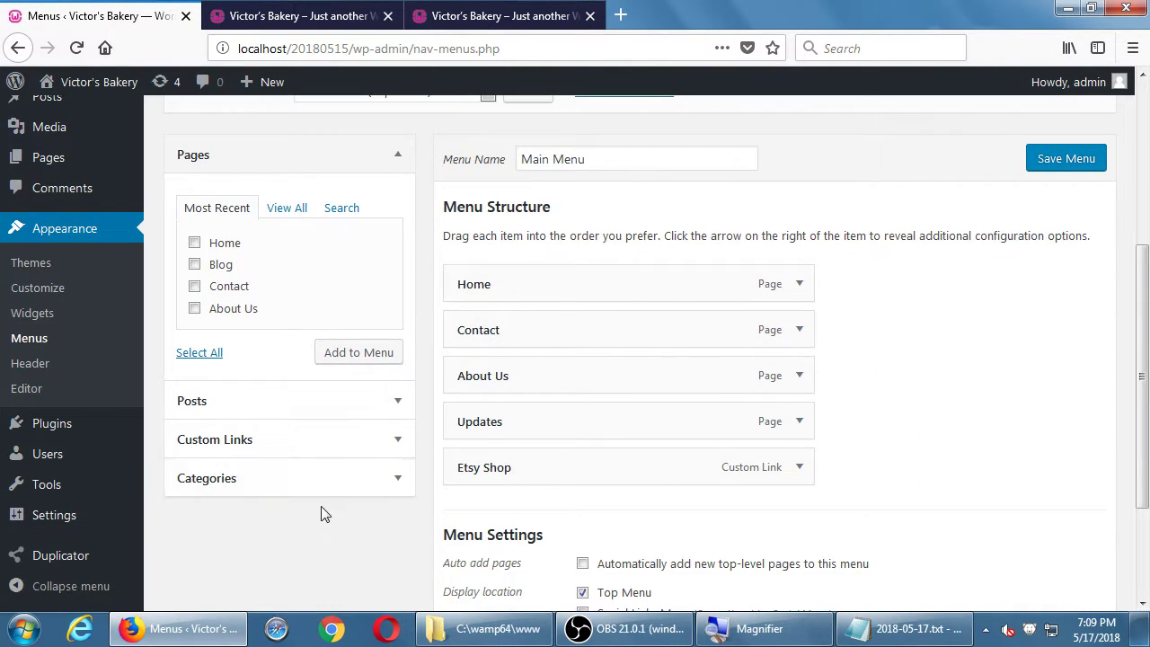
{"action": "scroll", "coordinate": [325, 514], "scroll_direction": "up", "scroll_amount": 7}
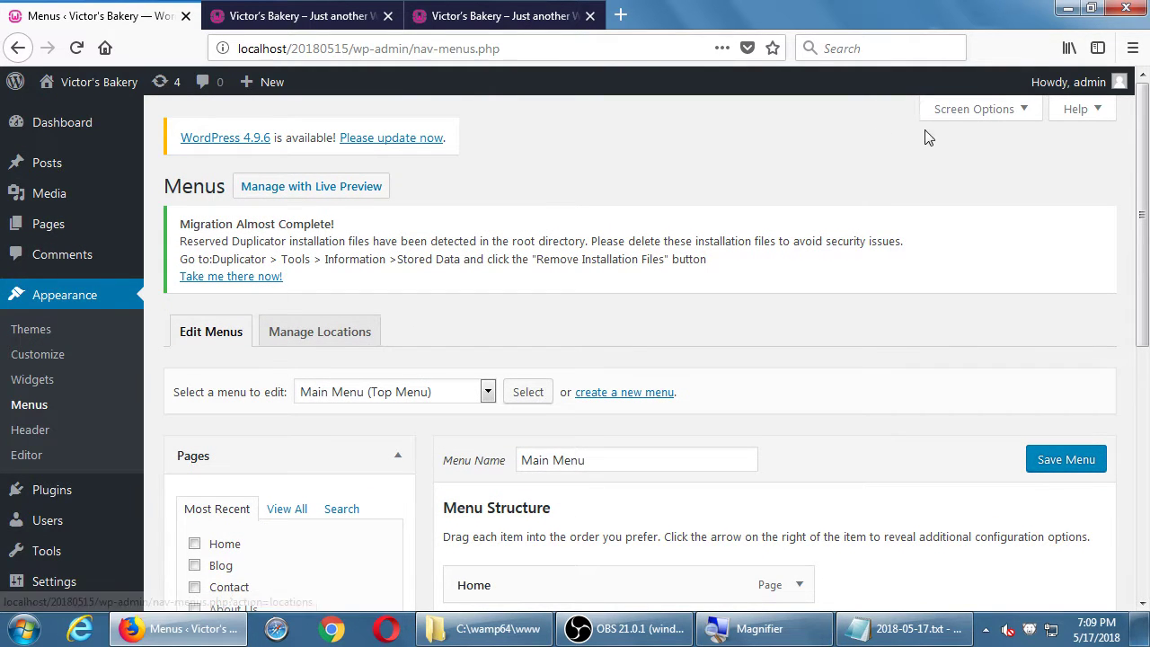
{"action": "left_click", "coordinate": [955, 119]}
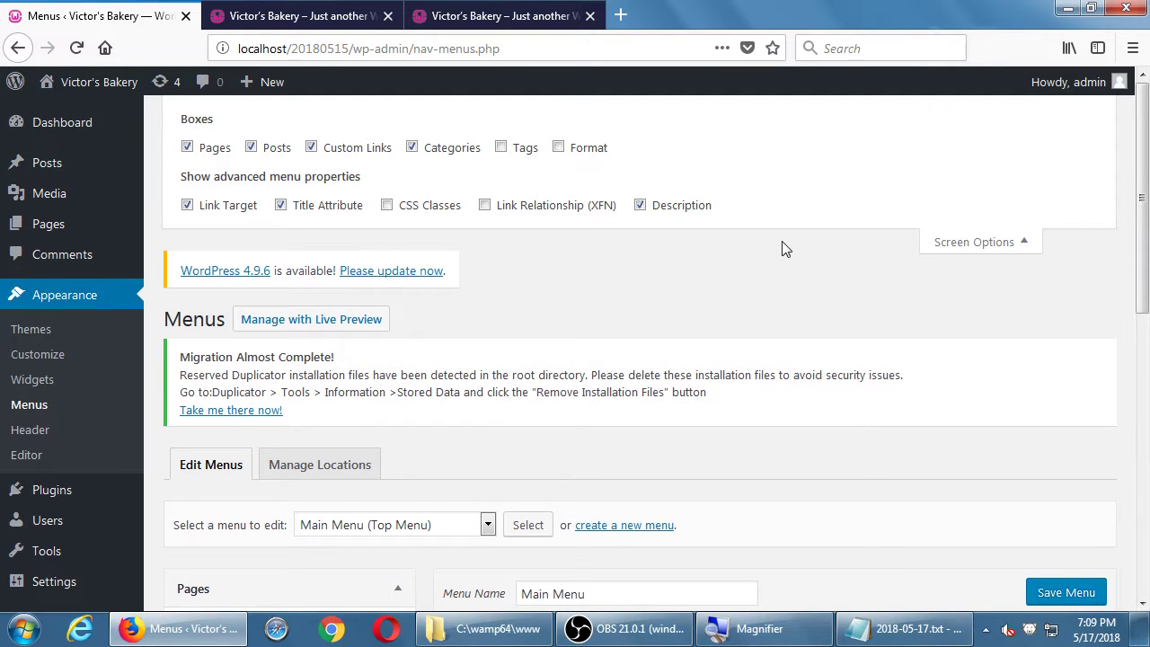
{"action": "scroll", "coordinate": [782, 248], "scroll_direction": "down", "scroll_amount": 5}
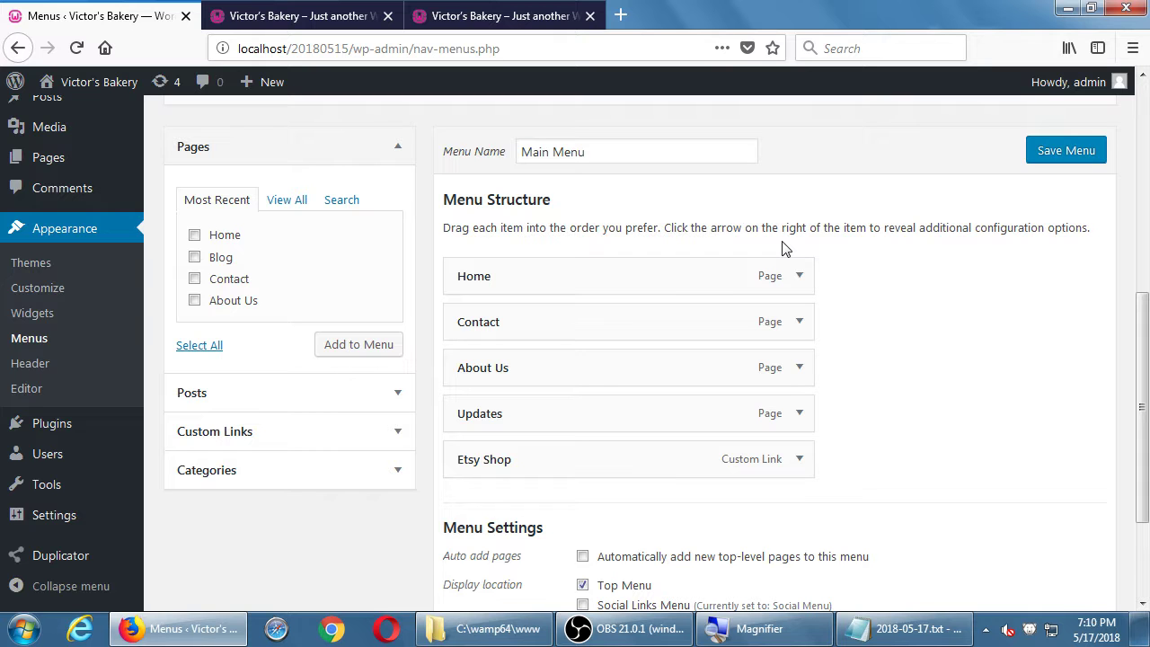
{"action": "scroll", "coordinate": [783, 249], "scroll_direction": "down", "scroll_amount": 3}
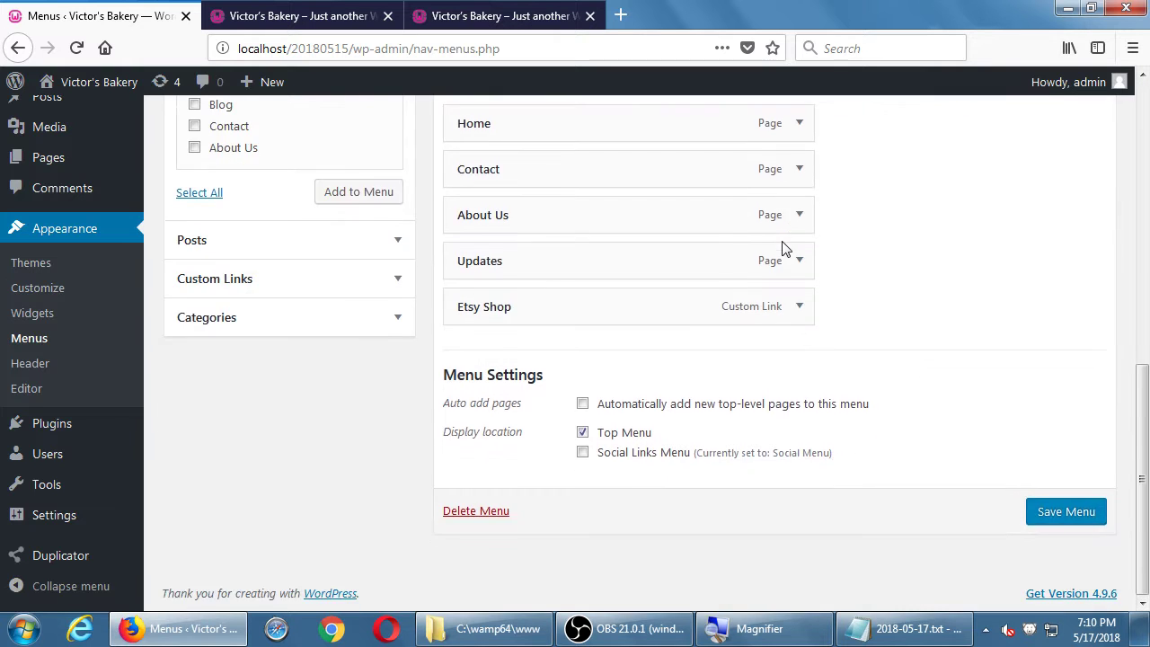
{"action": "scroll", "coordinate": [783, 244], "scroll_direction": "up", "scroll_amount": 6}
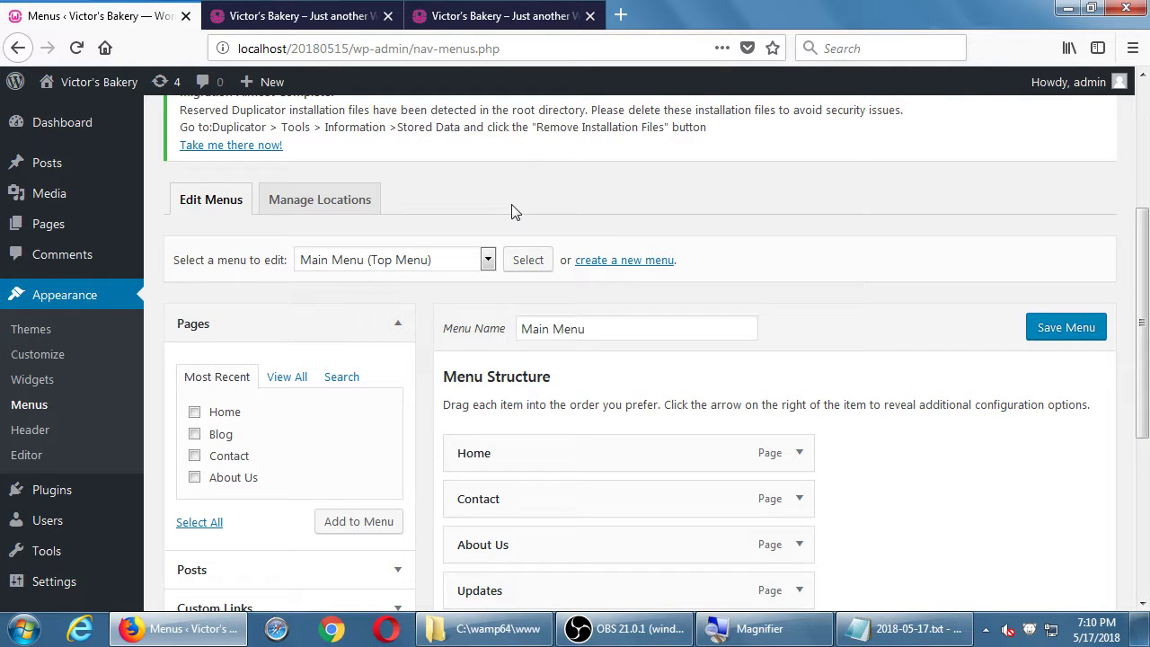
{"action": "scroll", "coordinate": [511, 211], "scroll_direction": "down", "scroll_amount": 3}
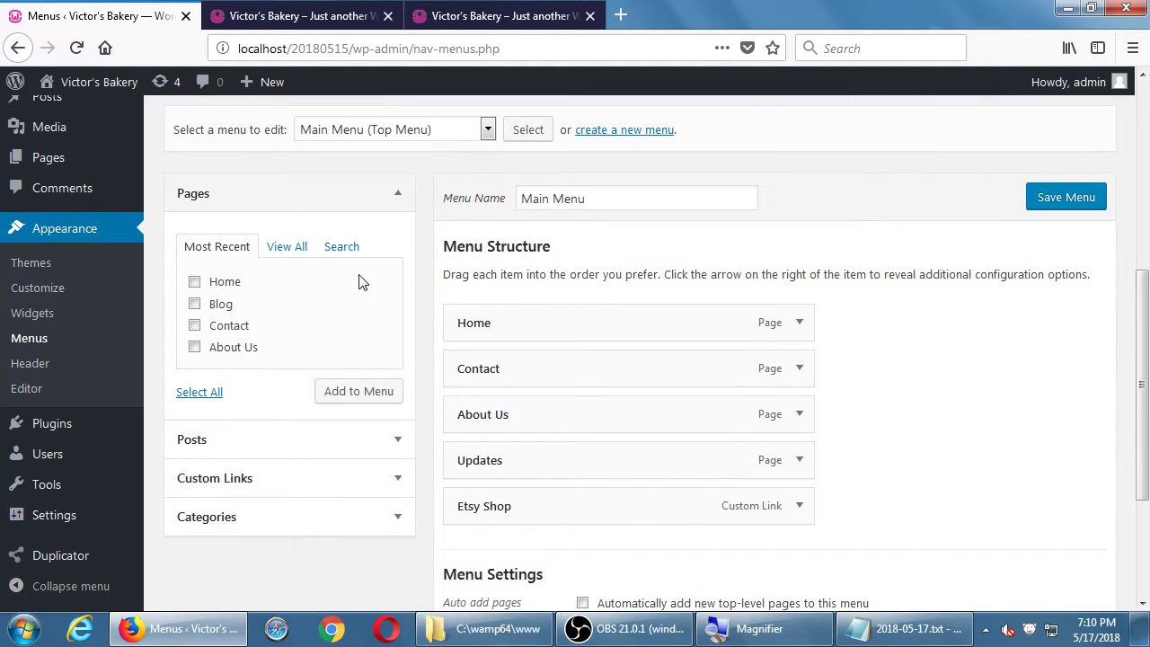
- Type a placeholder description into the Home menu item and save Main Menu
{"action": "left_click", "coordinate": [799, 324]}
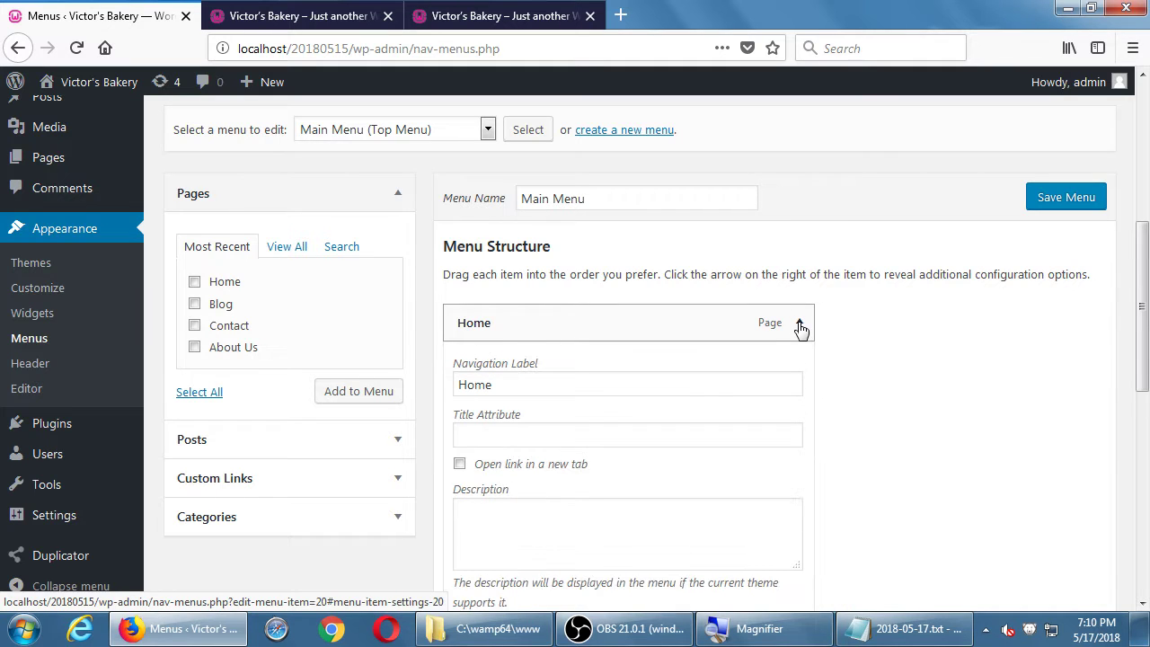
{"action": "scroll", "coordinate": [821, 329], "scroll_direction": "down", "scroll_amount": 3}
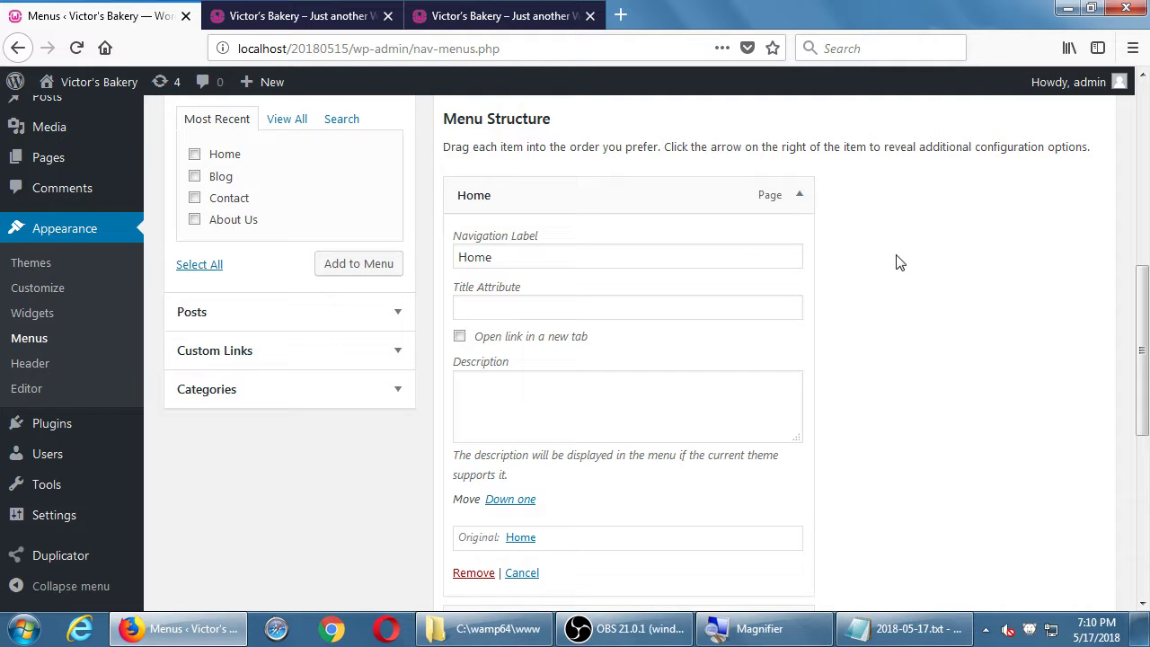
{"action": "left_click", "coordinate": [658, 416]}
{"action": "type", "text": "asfdasafsdfdsa"}
{"action": "type", "text": "fsadafdsadsfadsfdsfa"}
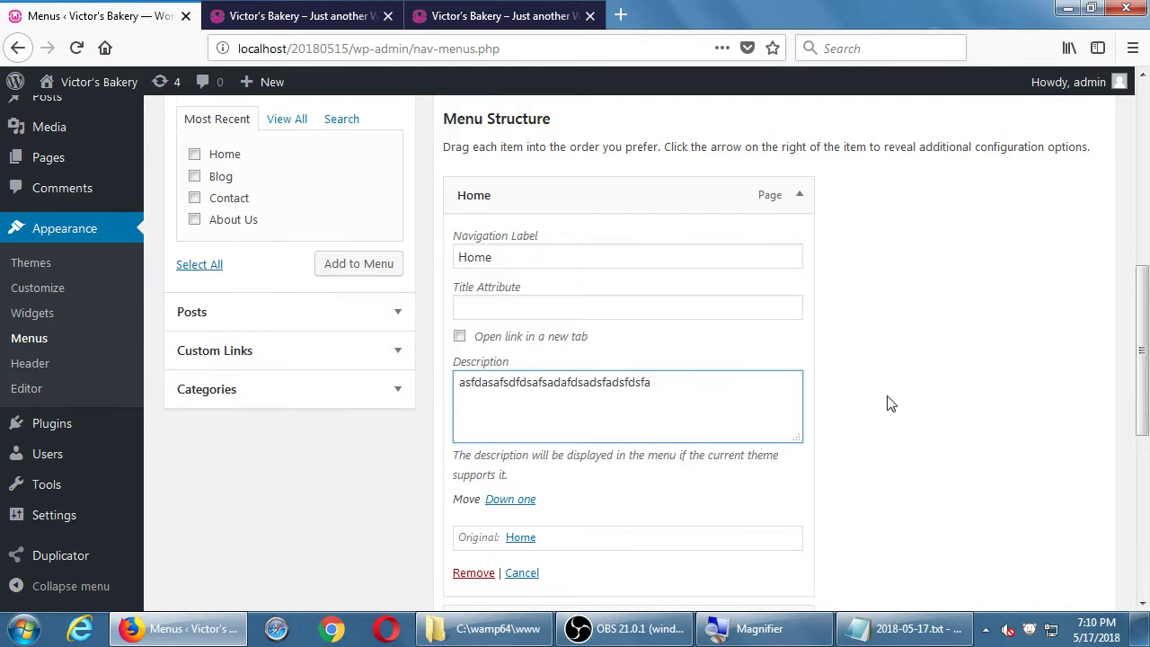
{"action": "scroll", "coordinate": [863, 403], "scroll_direction": "down", "scroll_amount": 5}
{"action": "scroll", "coordinate": [857, 404], "scroll_direction": "up", "scroll_amount": 3}
{"action": "scroll", "coordinate": [924, 524], "scroll_direction": "down", "scroll_amount": 4}
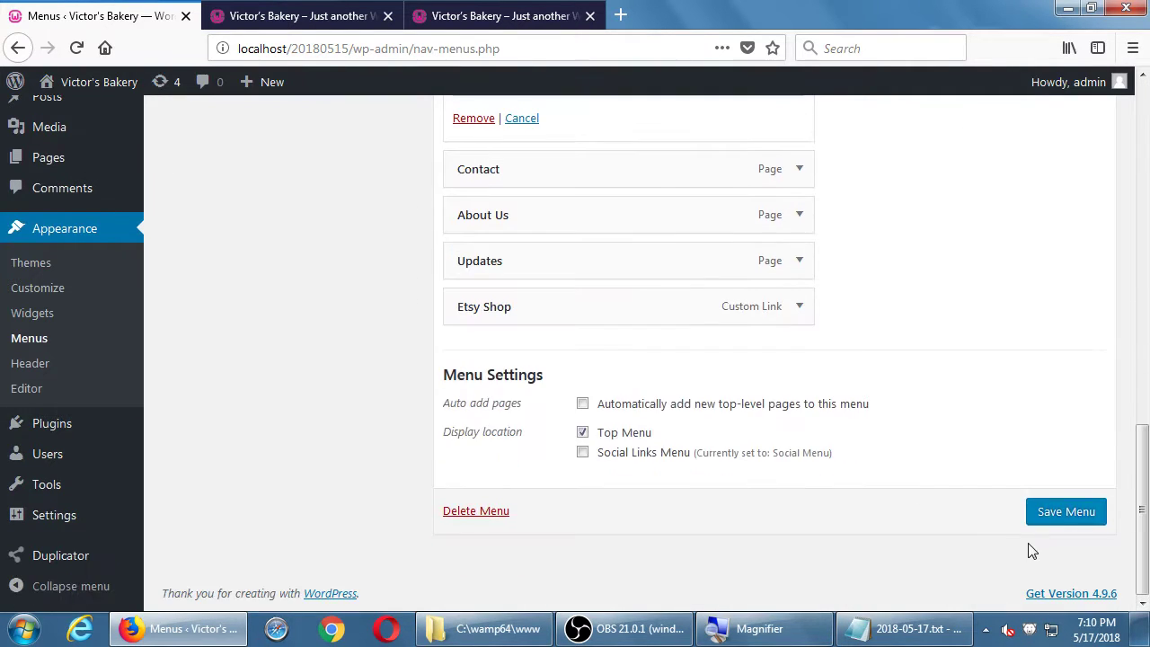
{"action": "left_click", "coordinate": [1061, 513]}
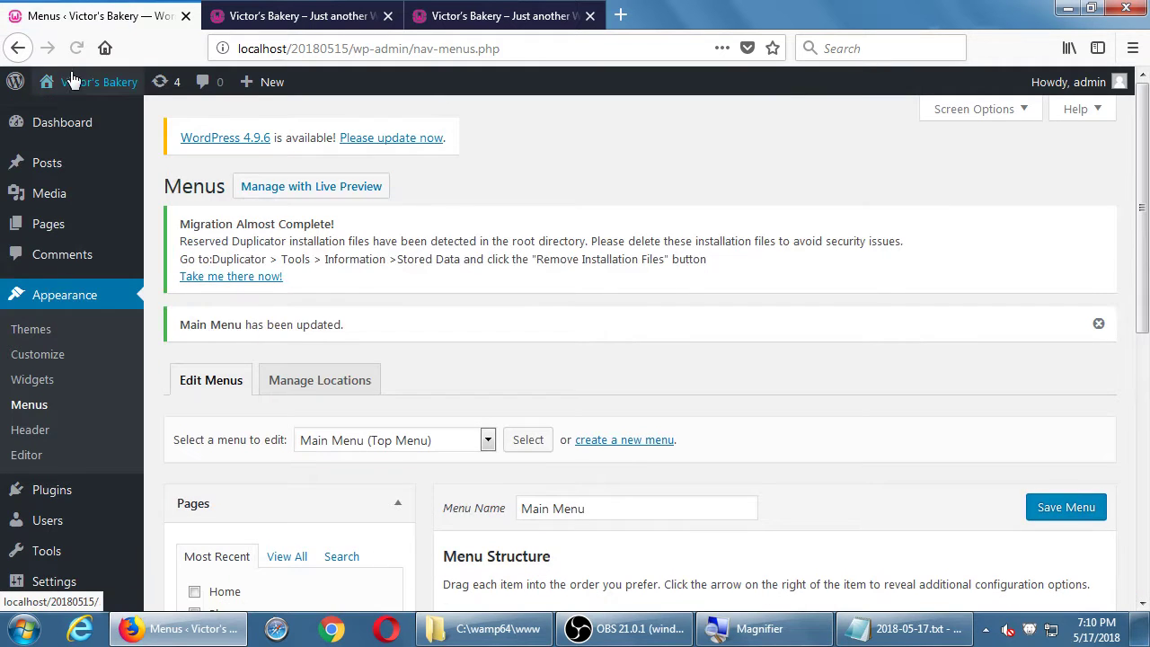
- View the site's front page, then go back to the Menus page
{"action": "left_click", "coordinate": [99, 83]}
{"action": "scroll", "coordinate": [265, 189], "scroll_direction": "down", "scroll_amount": 4}
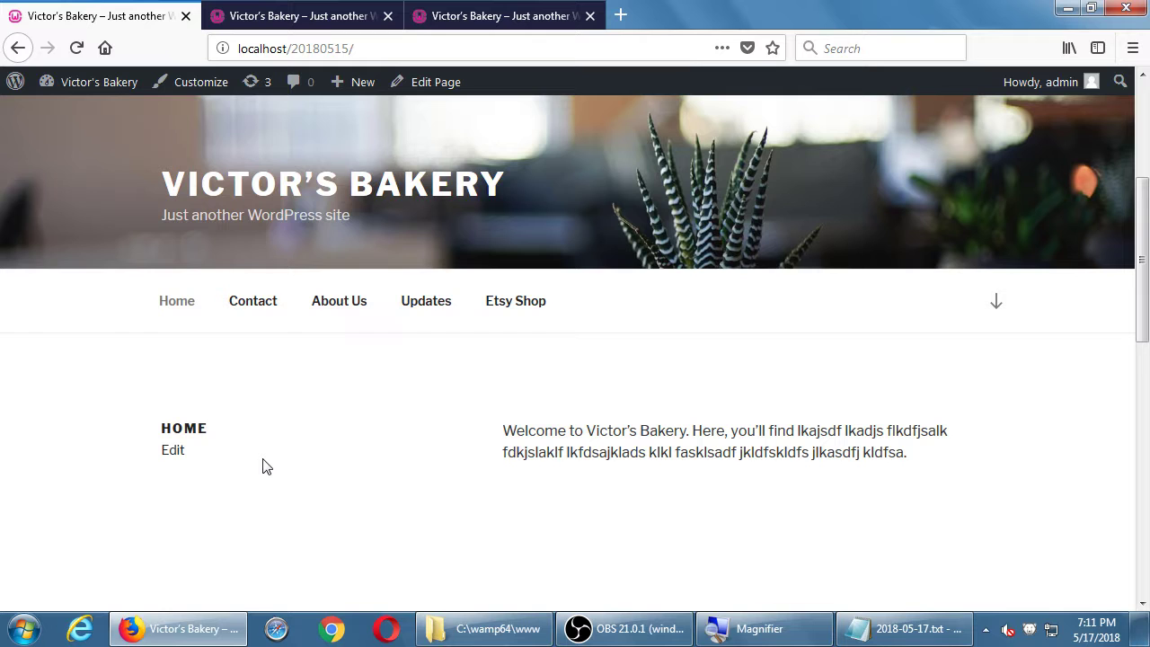
{"action": "key", "text": "alt+Left"}
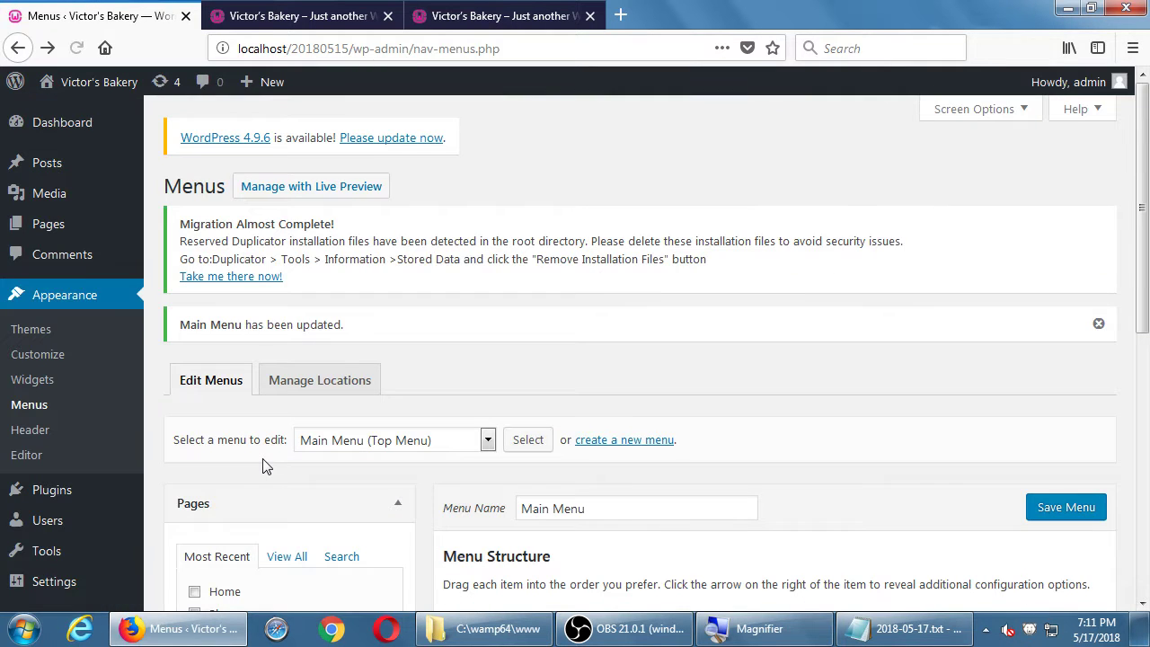
- Check the Home item's saved description and view the Manage Locations tab
{"action": "scroll", "coordinate": [596, 417], "scroll_direction": "down", "scroll_amount": 4}
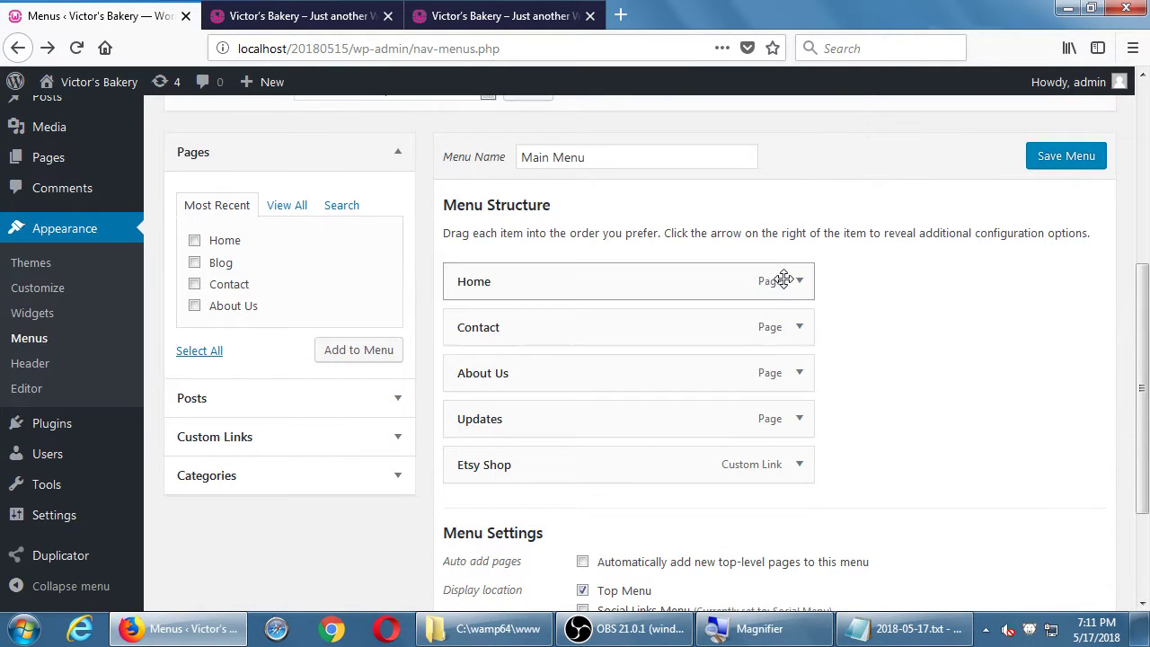
{"action": "left_click", "coordinate": [798, 281]}
{"action": "scroll", "coordinate": [680, 416], "scroll_direction": "down", "scroll_amount": 1}
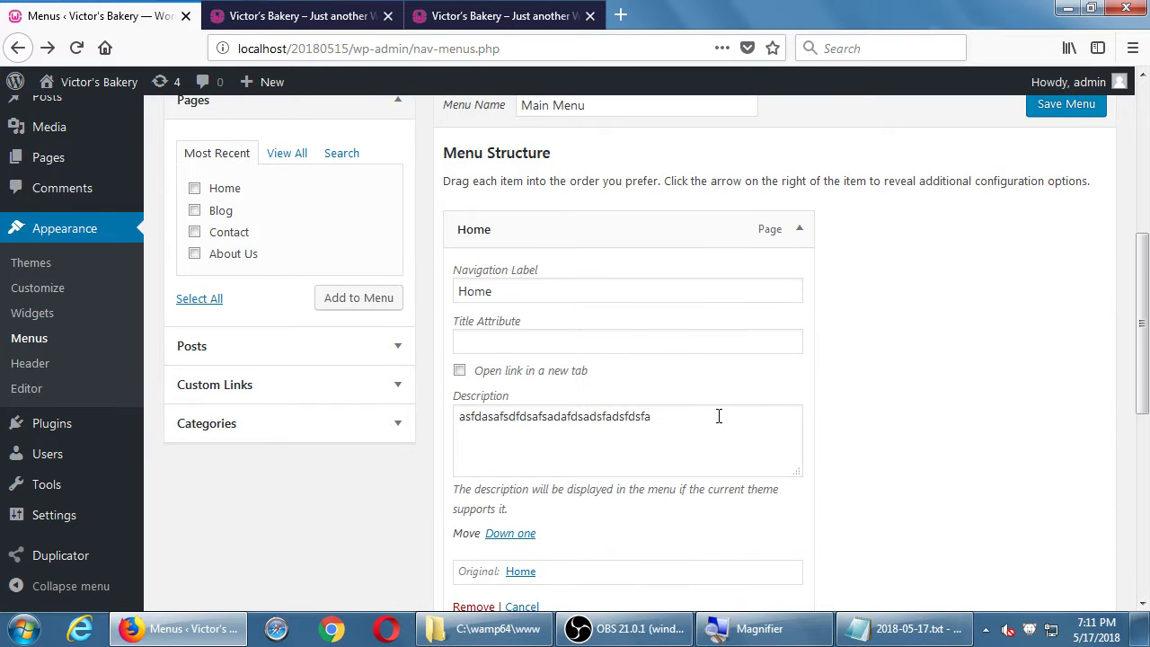
{"action": "left_click", "coordinate": [719, 416]}
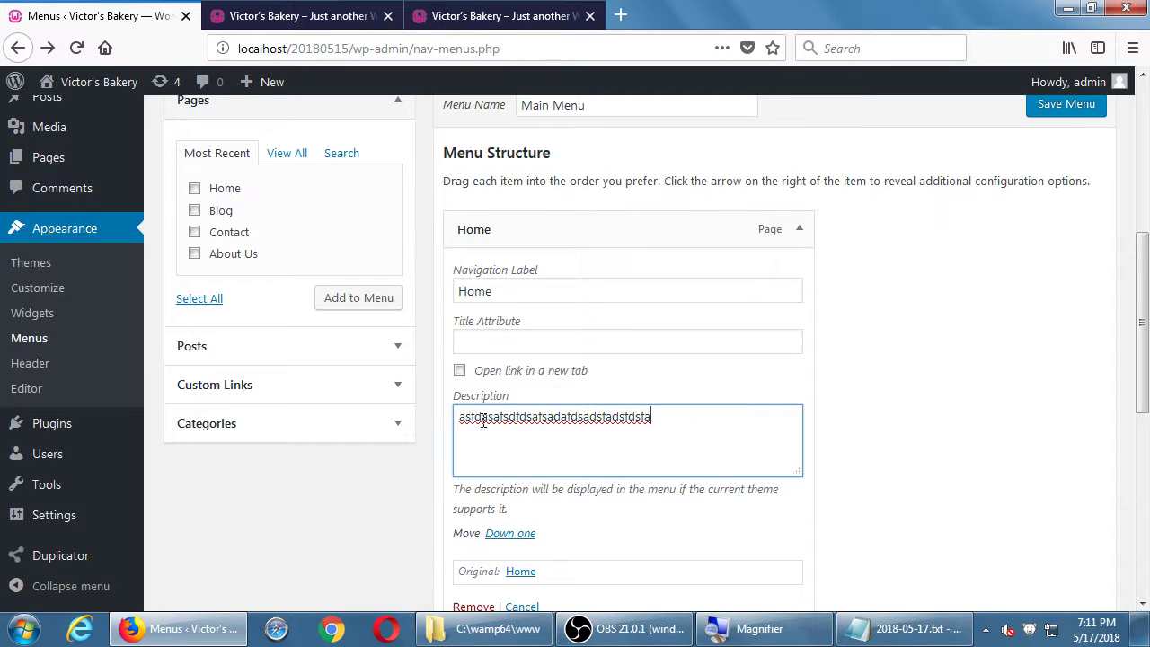
{"action": "scroll", "coordinate": [339, 533], "scroll_direction": "up", "scroll_amount": 1}
{"action": "scroll", "coordinate": [350, 521], "scroll_direction": "up", "scroll_amount": 5}
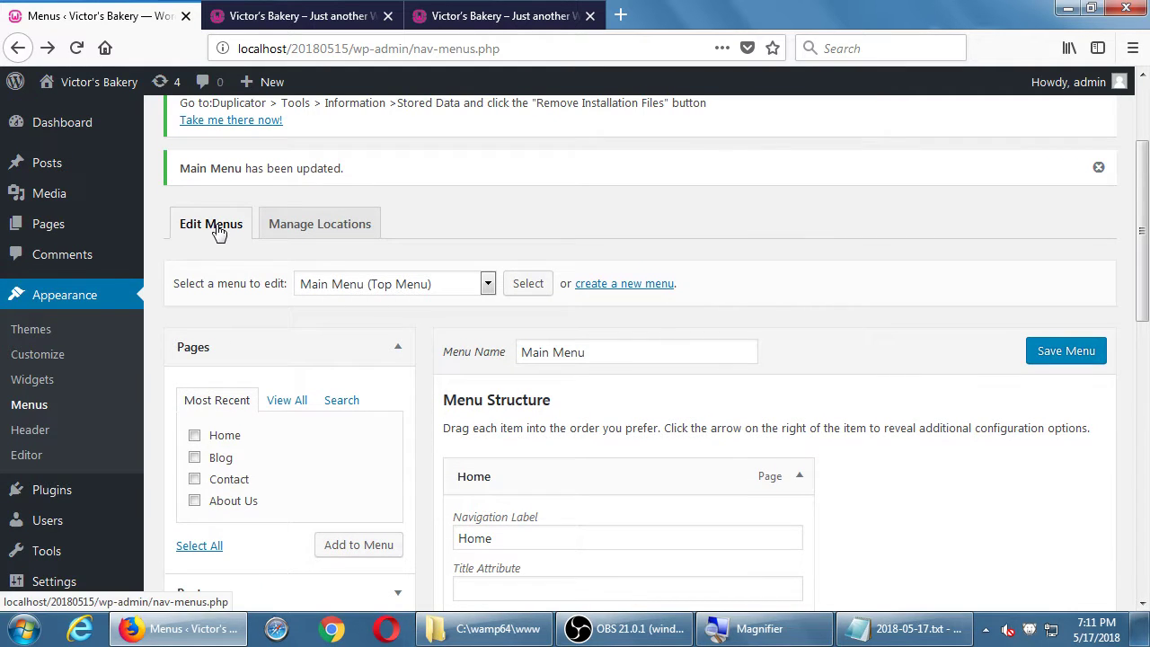
{"action": "left_click", "coordinate": [296, 225]}
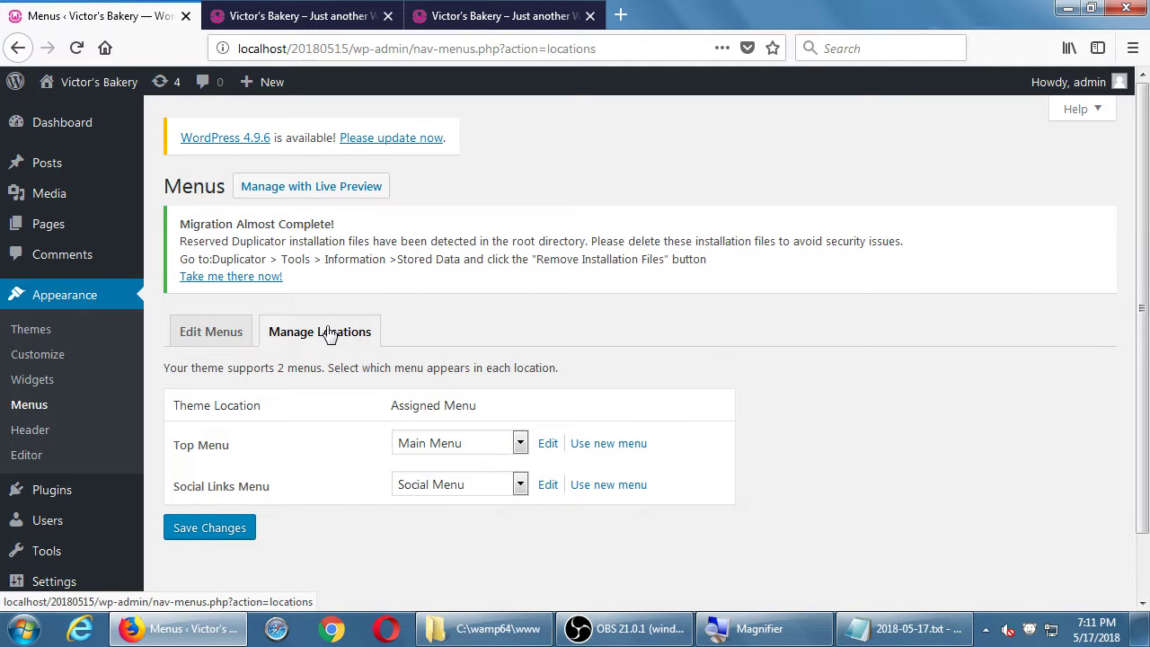
{"action": "scroll", "coordinate": [329, 329], "scroll_direction": "down", "scroll_amount": 2}
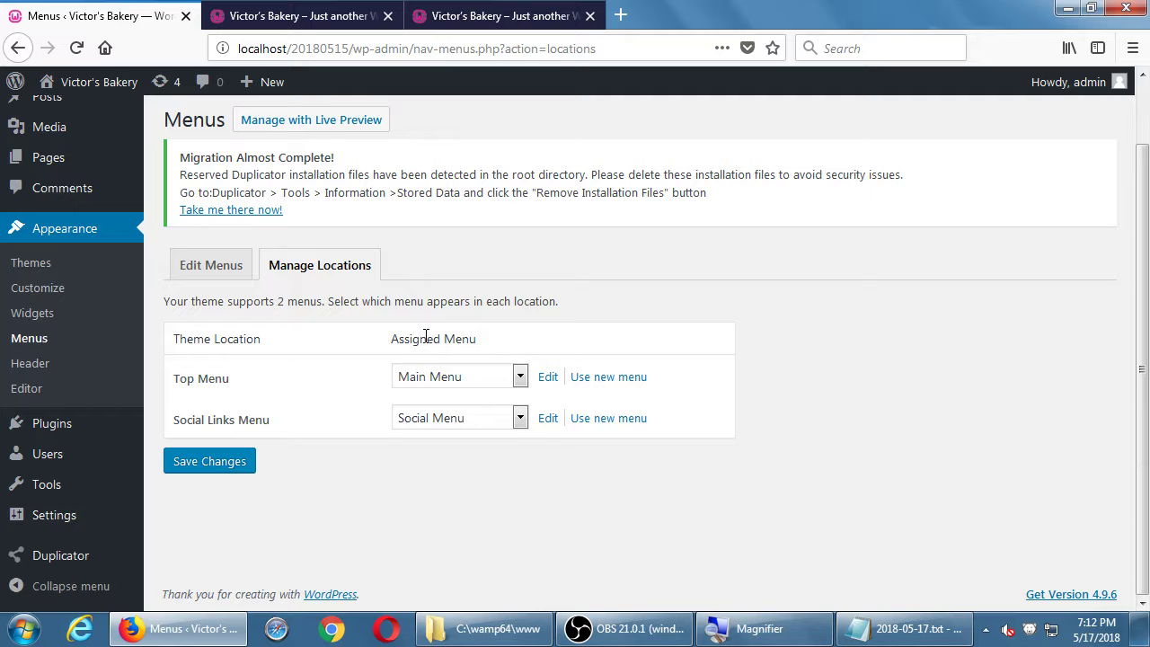
- Show the YouTube embed code in the Blog Sidebar's Custom HTML widget on the Widgets page
{"action": "left_click", "coordinate": [40, 316]}
{"action": "scroll", "coordinate": [641, 441], "scroll_direction": "down", "scroll_amount": 3}
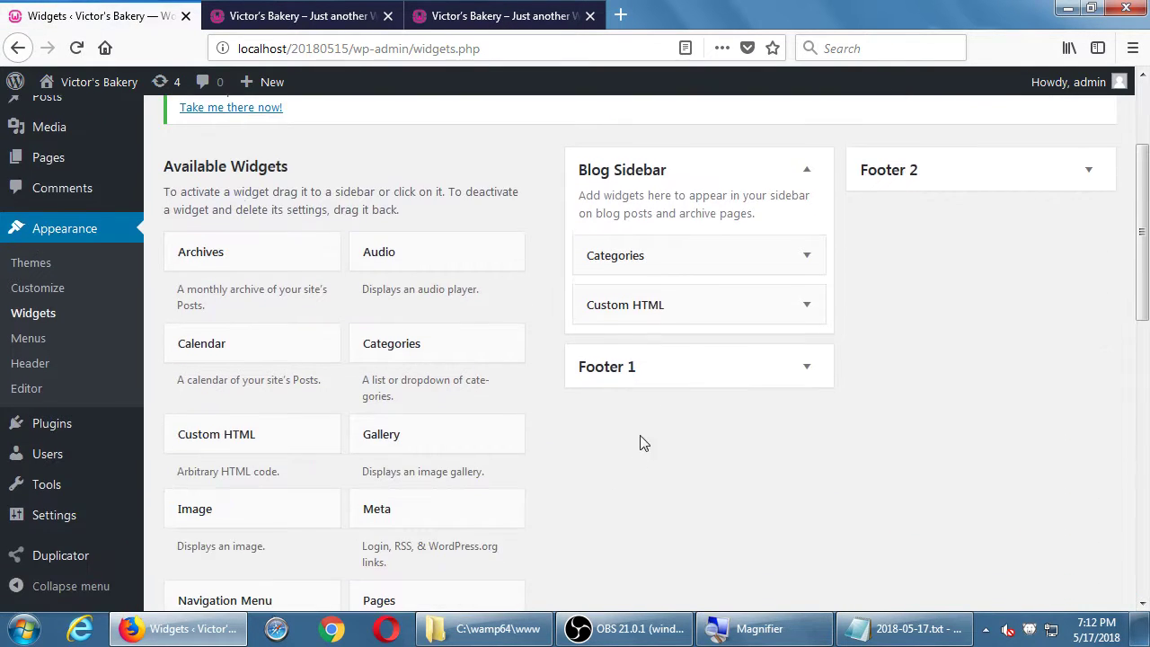
{"action": "left_click", "coordinate": [806, 306]}
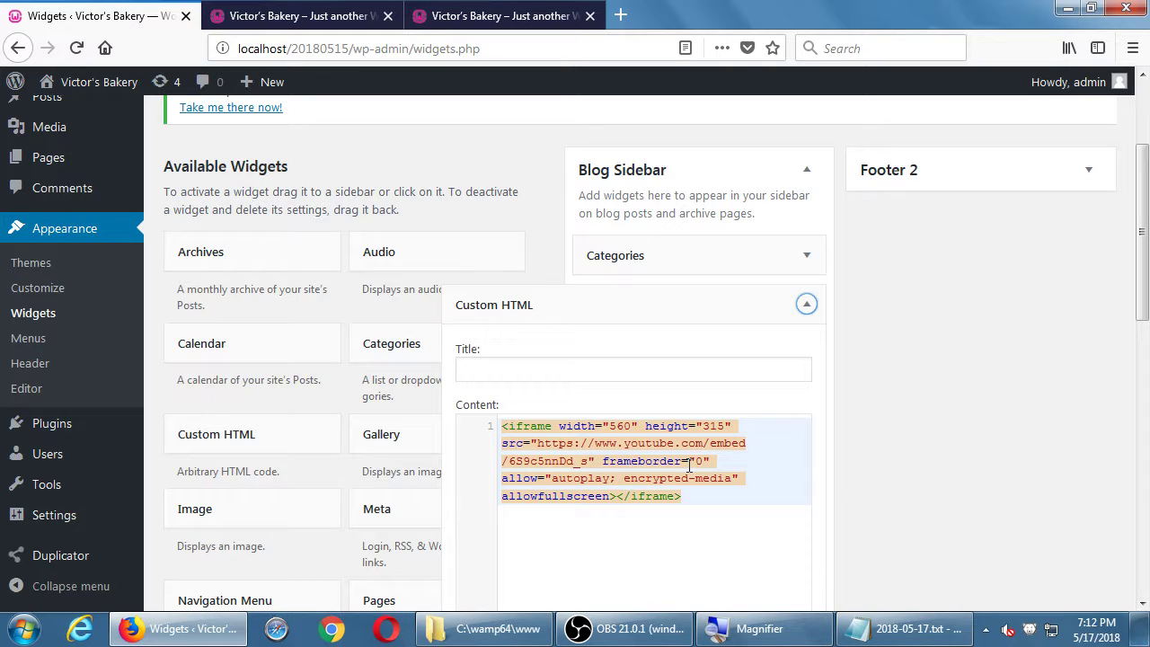
- Collapse the Custom HTML widget and go to the Menus page with Main Menu loaded
{"action": "left_click", "coordinate": [807, 304]}
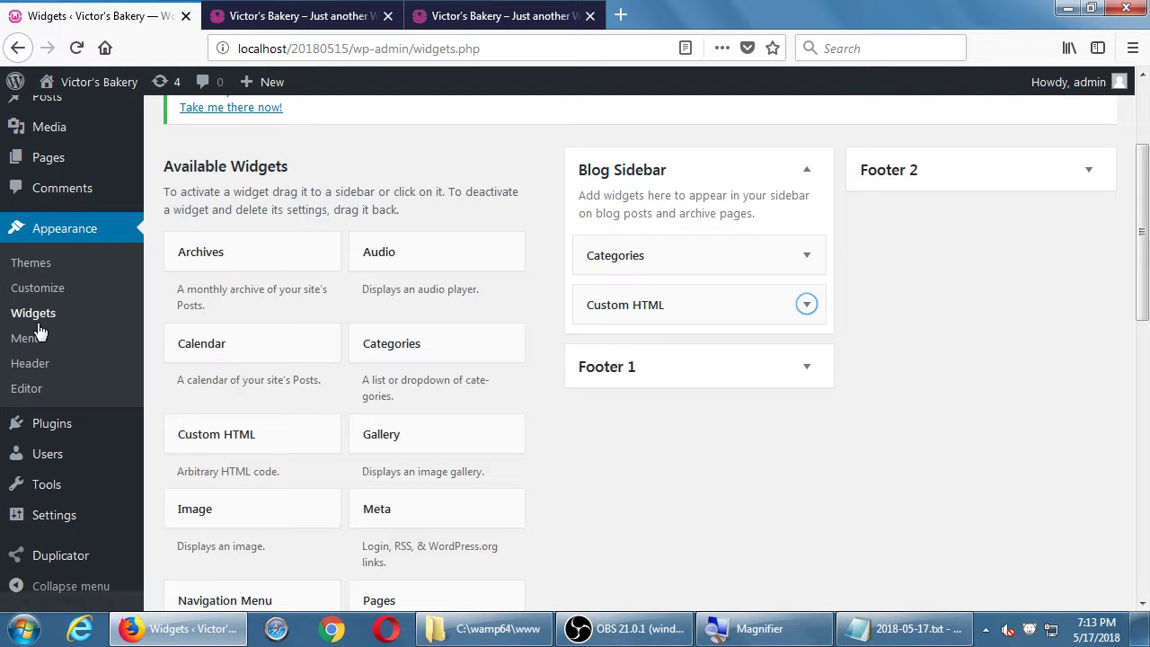
{"action": "left_click", "coordinate": [20, 346]}
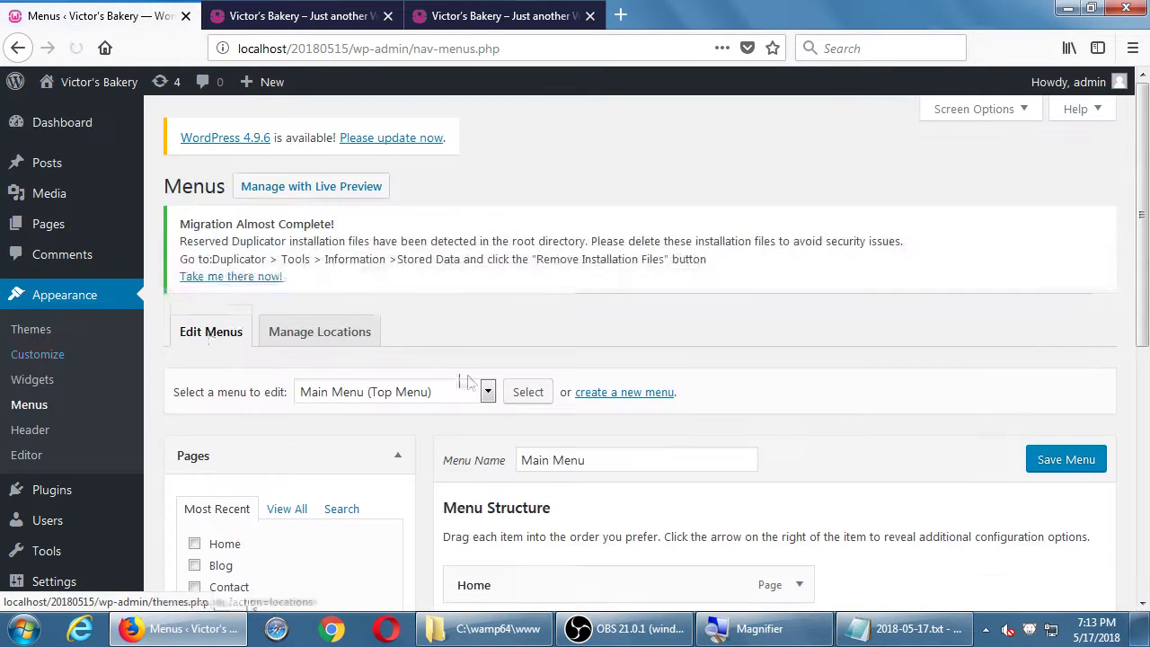
- Confirm Main Menu is assigned to the Top Menu location, then switch to OBS
{"action": "scroll", "coordinate": [485, 380], "scroll_direction": "down", "scroll_amount": 5}
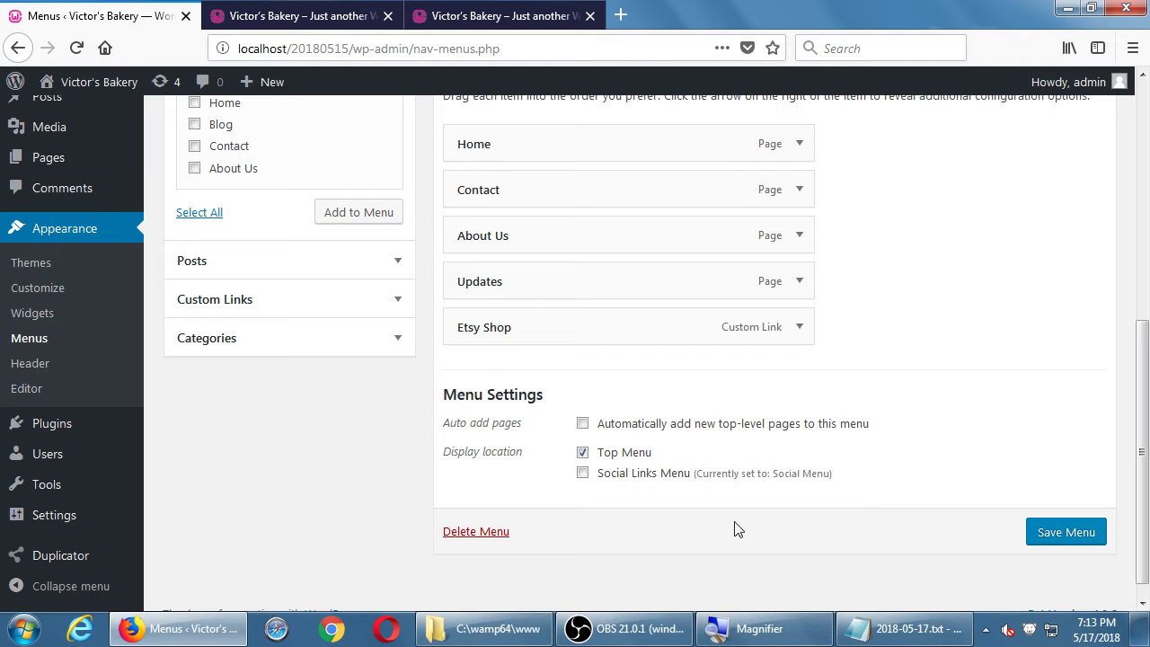
{"action": "left_click", "coordinate": [625, 629]}
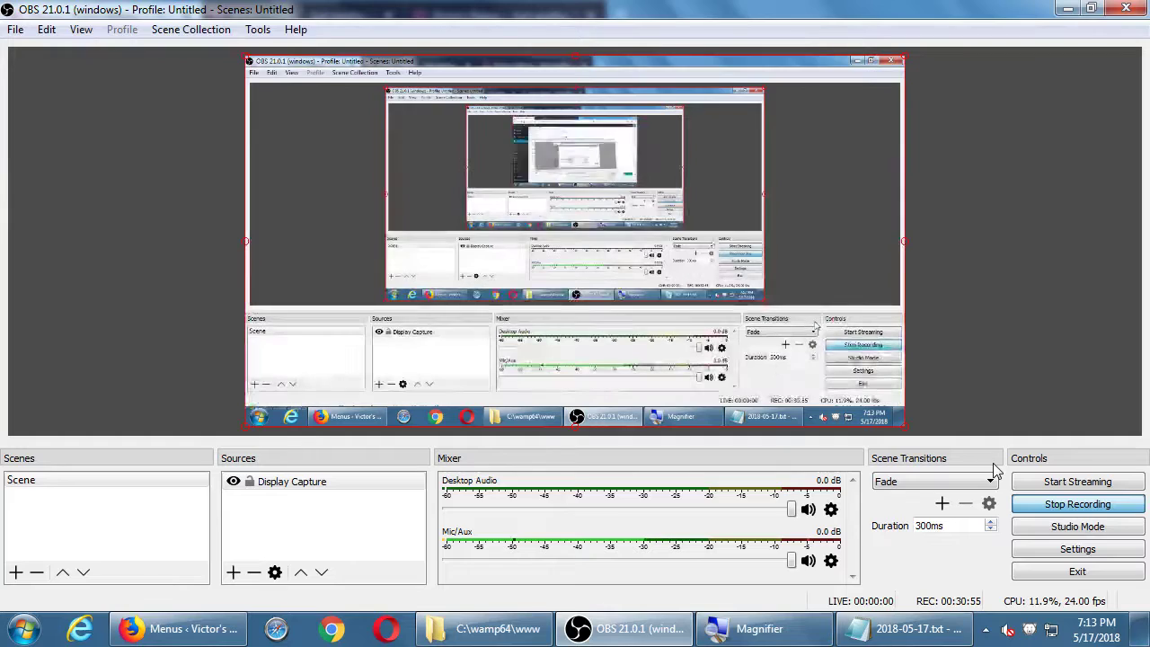